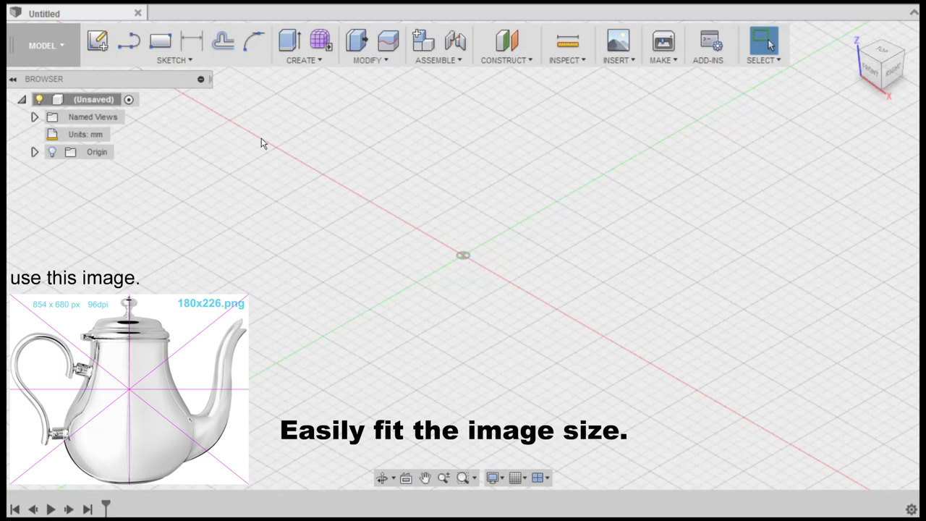
Draw a 226 × 180 mm center rectangle on the front plane.
click(189, 60)
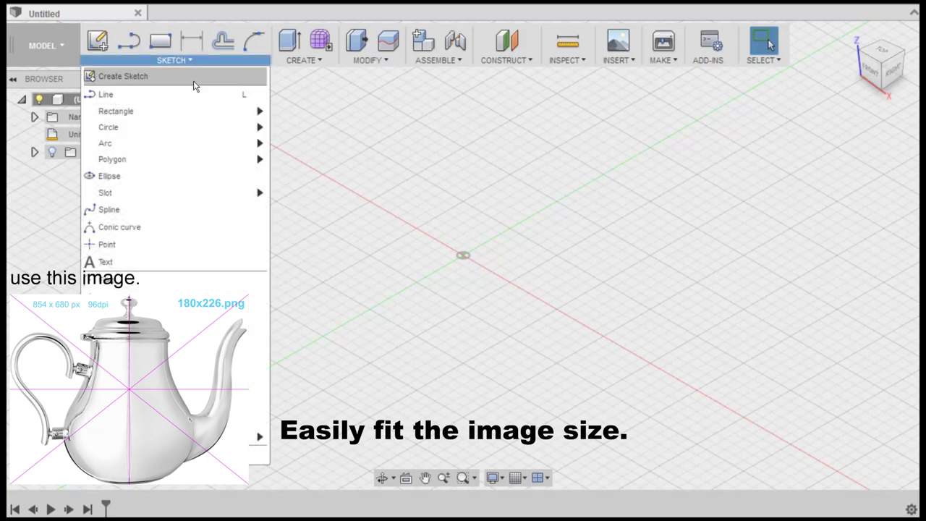
mouse_move(116, 110)
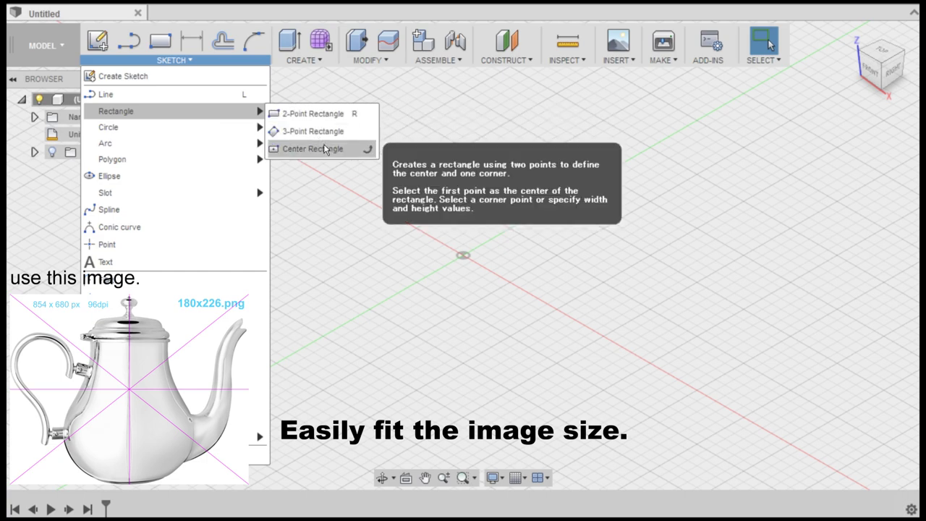
click(324, 149)
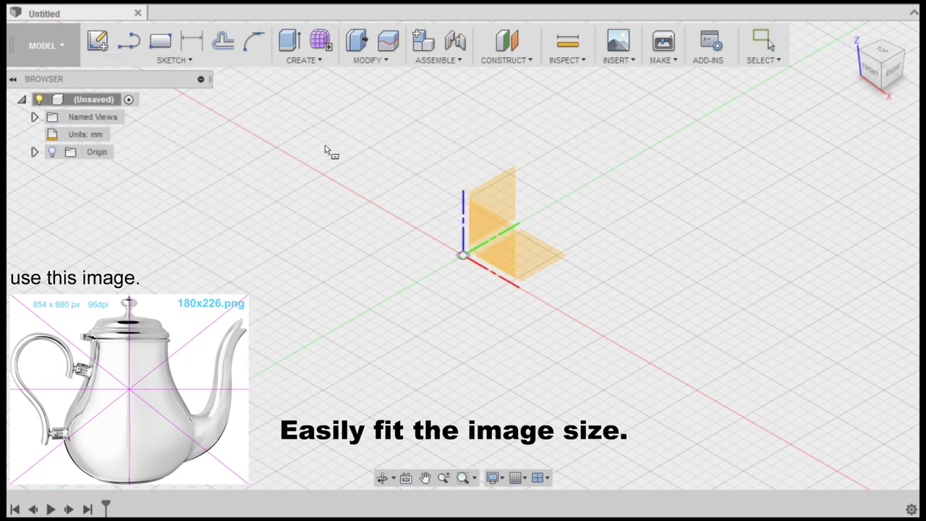
click(493, 237)
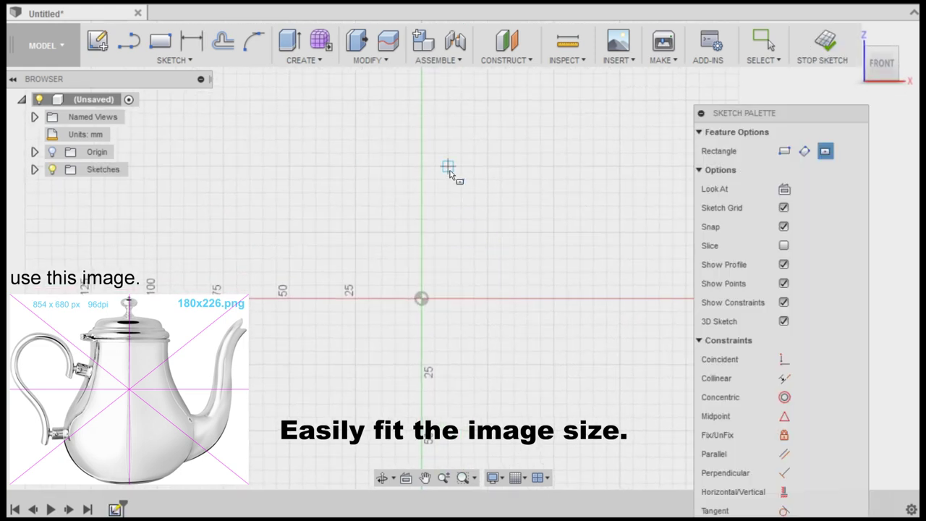
scroll(456, 209, down, 2)
click(487, 179)
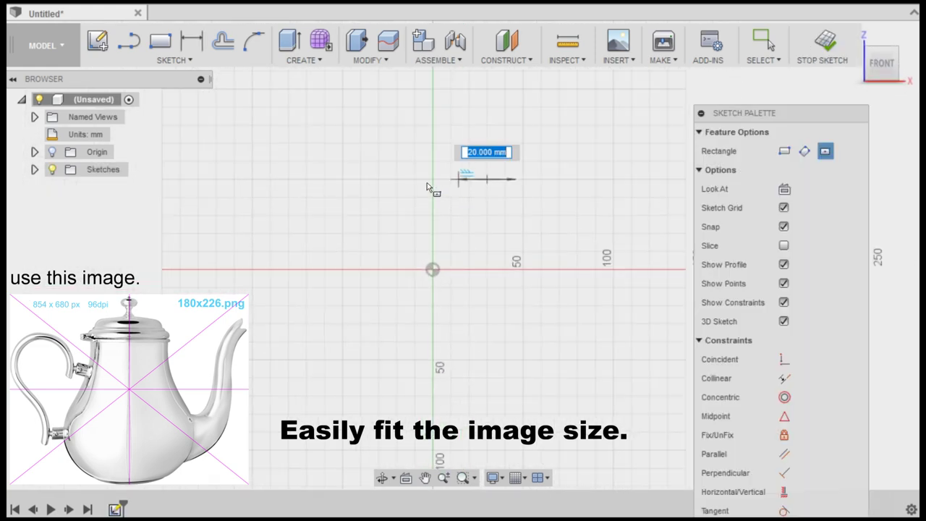
text(120)
key(Tab)
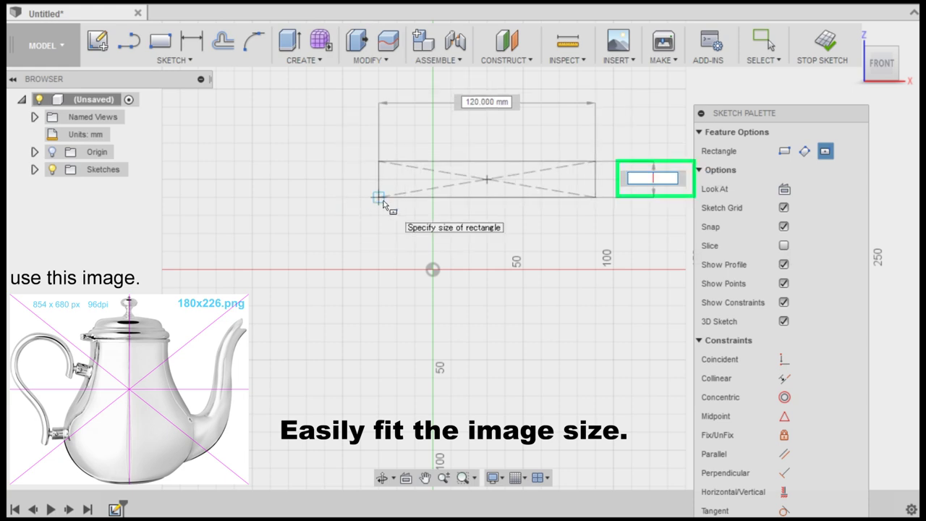
text(180)
key(Tab)
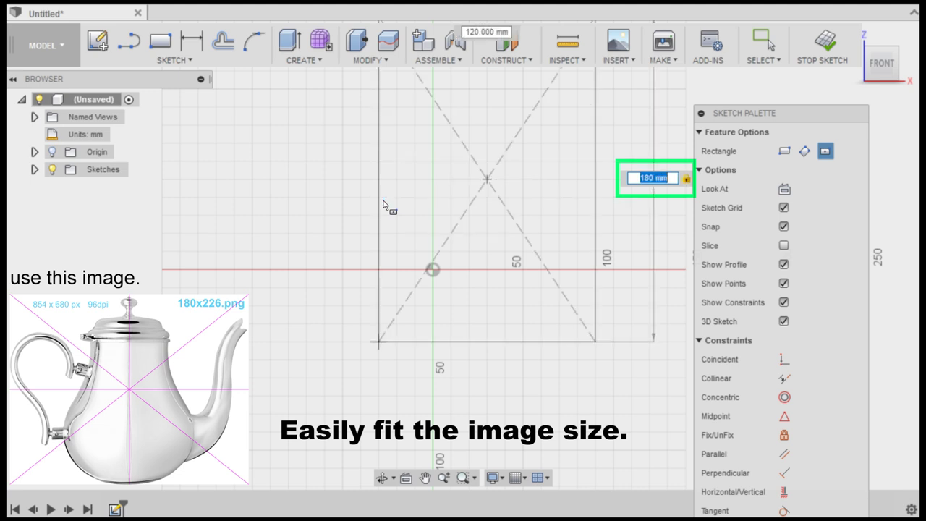
text(226)
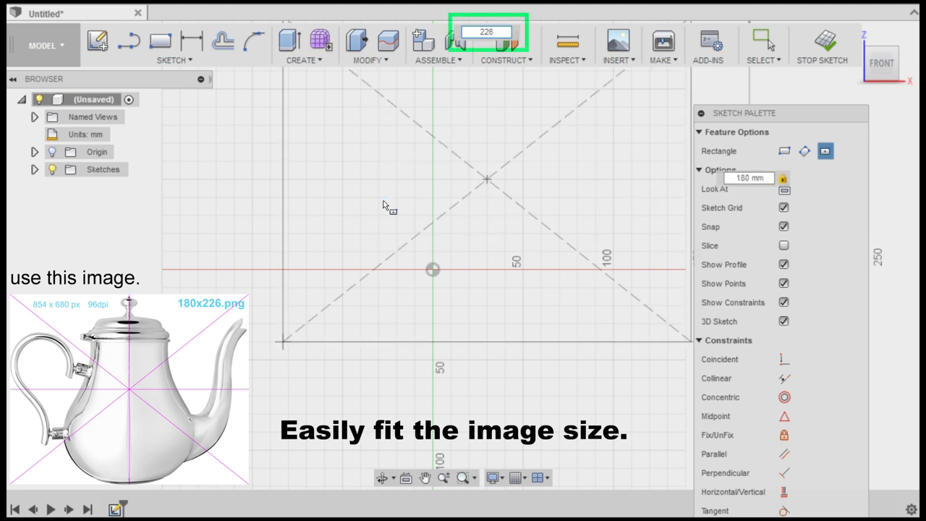
key(Return)
key(Escape)
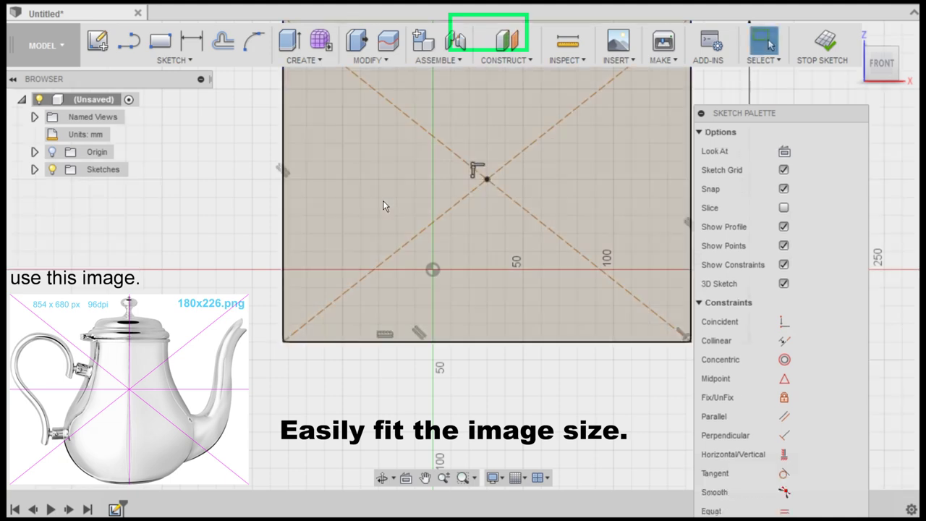
Reposition the rectangle and constrain its bottom-edge midpoint to the origin.
scroll(481, 186, down, 3)
middle_drag(484, 188, 424, 306)
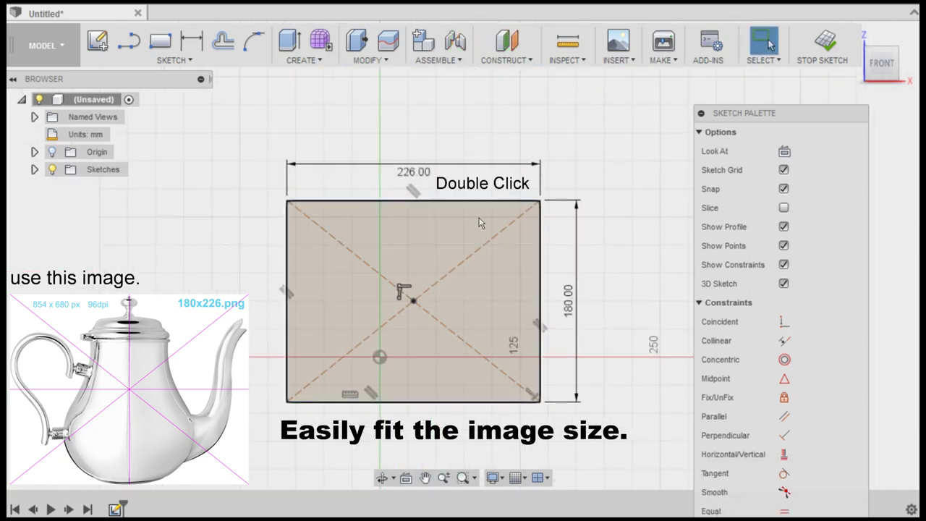
double_click(452, 207)
mouse_move(453, 206)
mouse_down()
mouse_move(568, 125)
mouse_move(546, 136)
mouse_up()
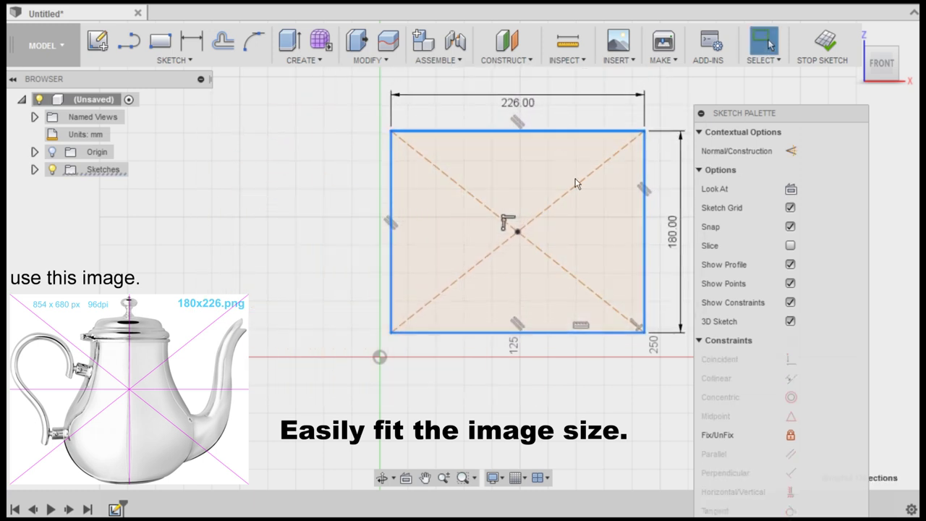
click(590, 423)
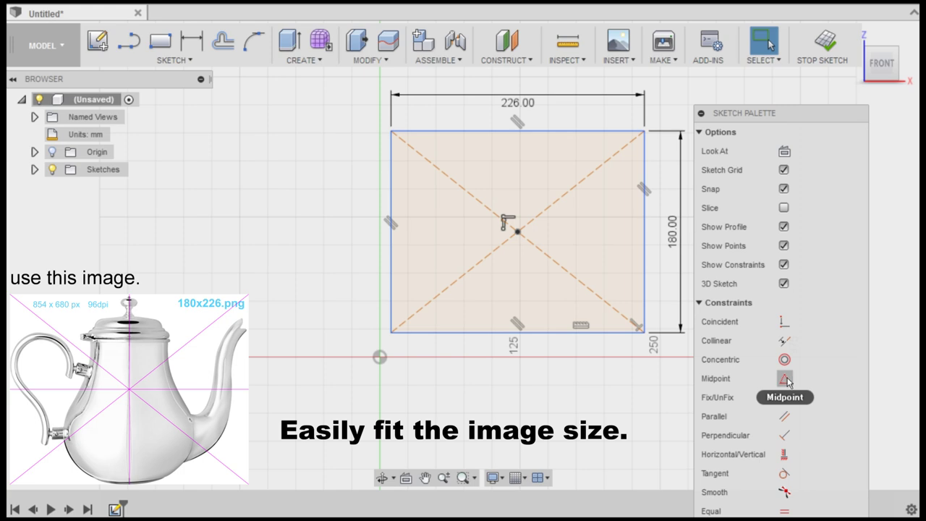
click(785, 378)
click(556, 334)
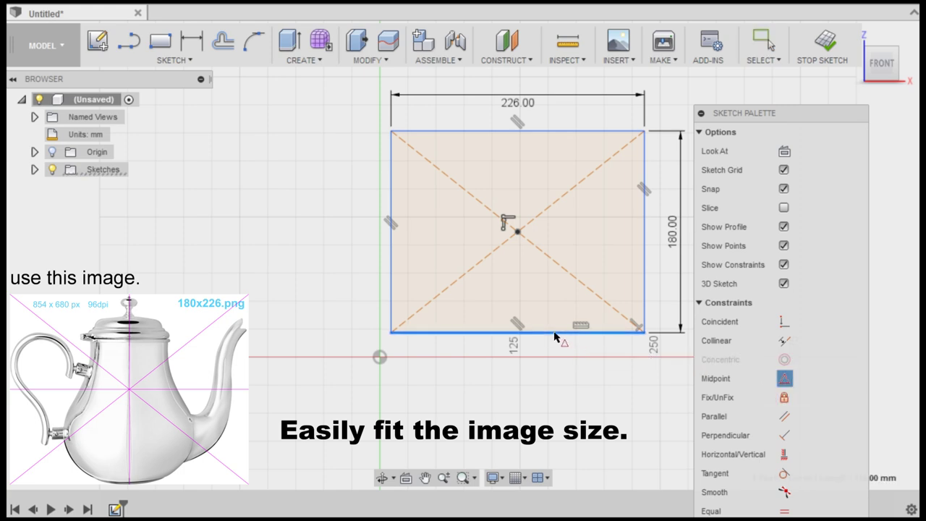
click(382, 357)
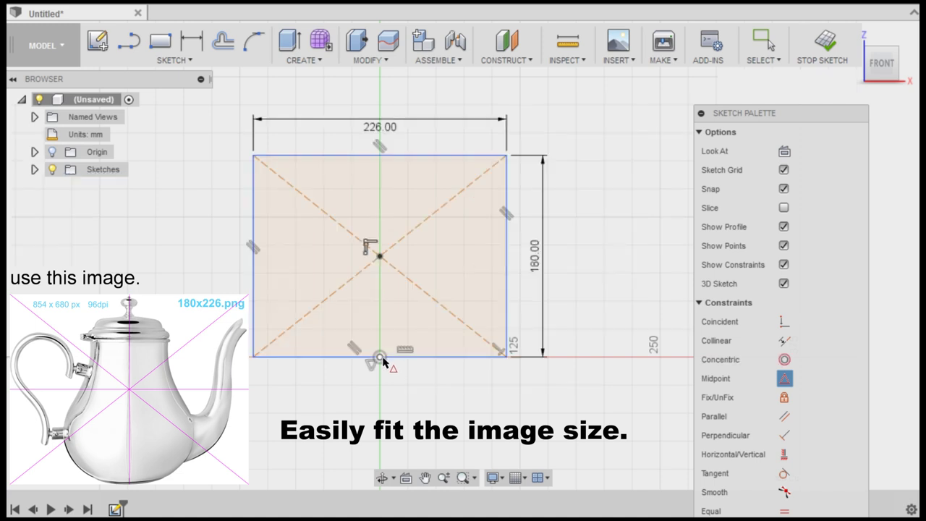
Attach the teapot image as a canvas on the rectangle face, flipped upright and faded.
click(619, 58)
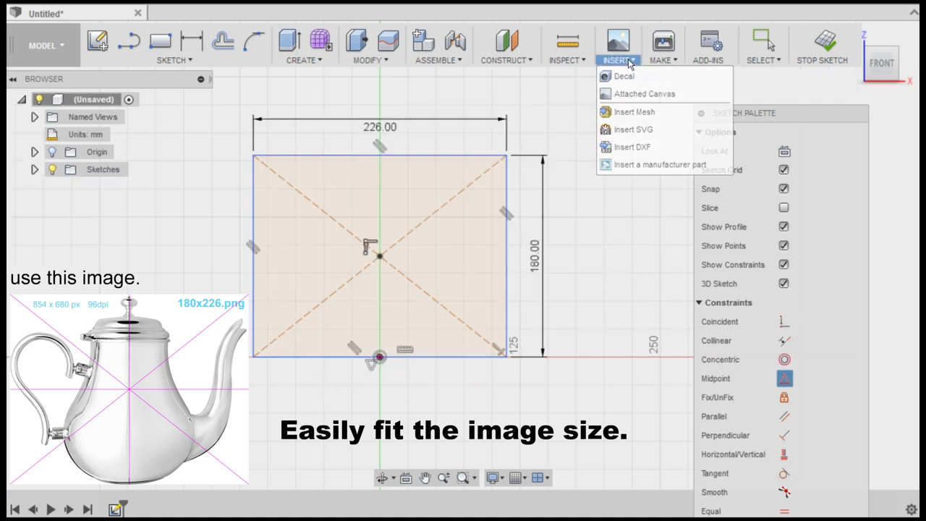
click(629, 95)
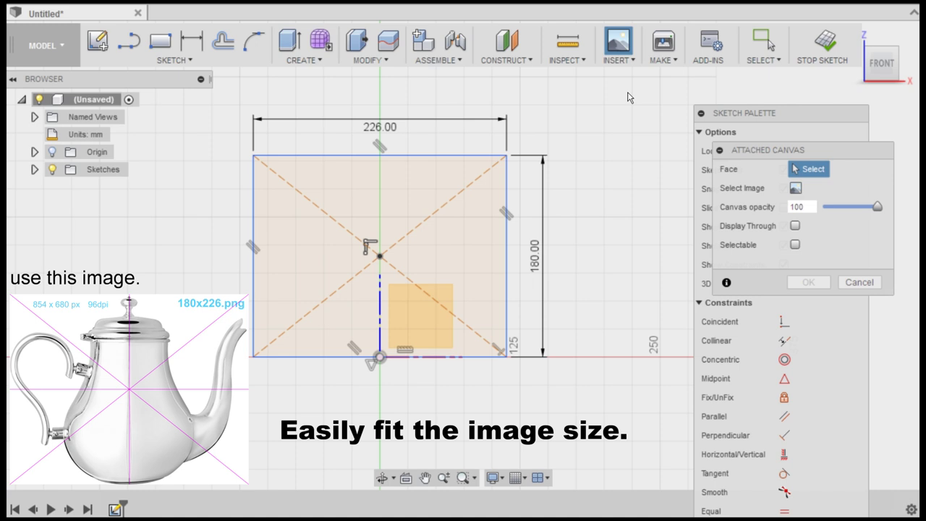
drag(764, 155, 623, 139)
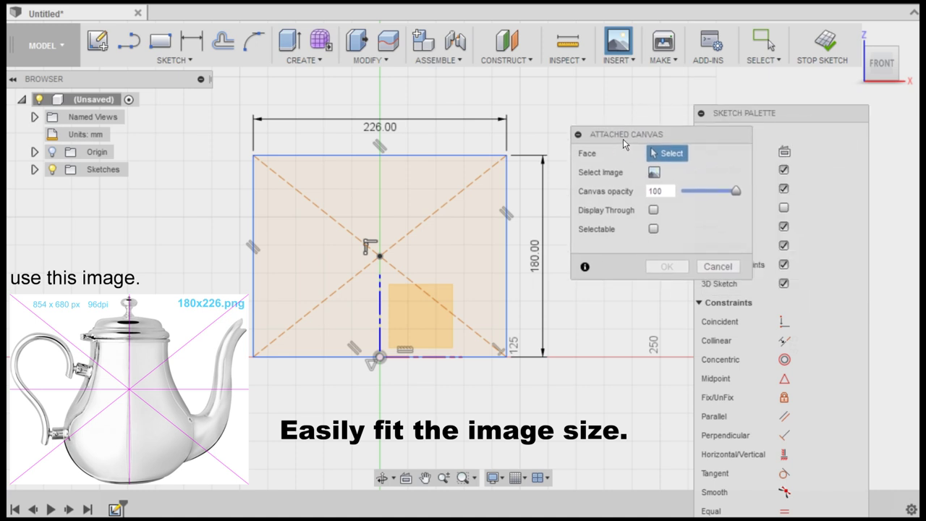
click(454, 204)
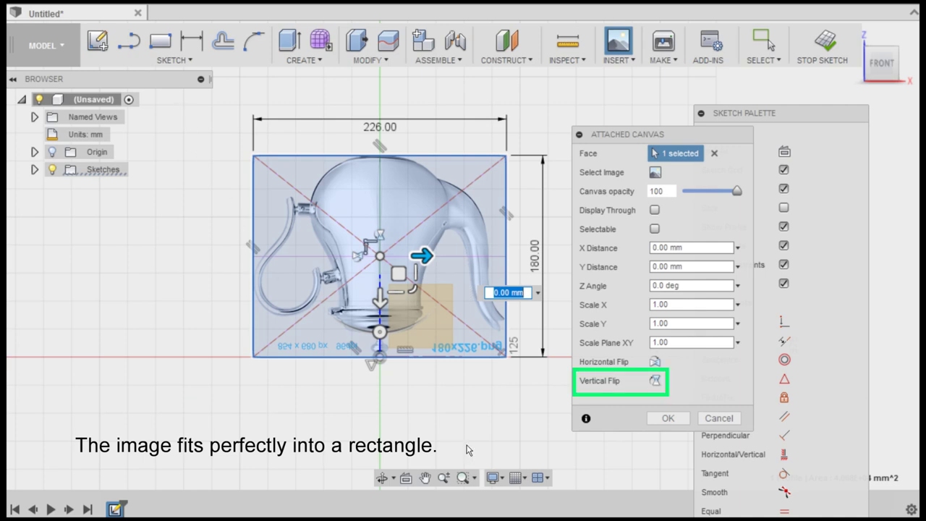
click(655, 380)
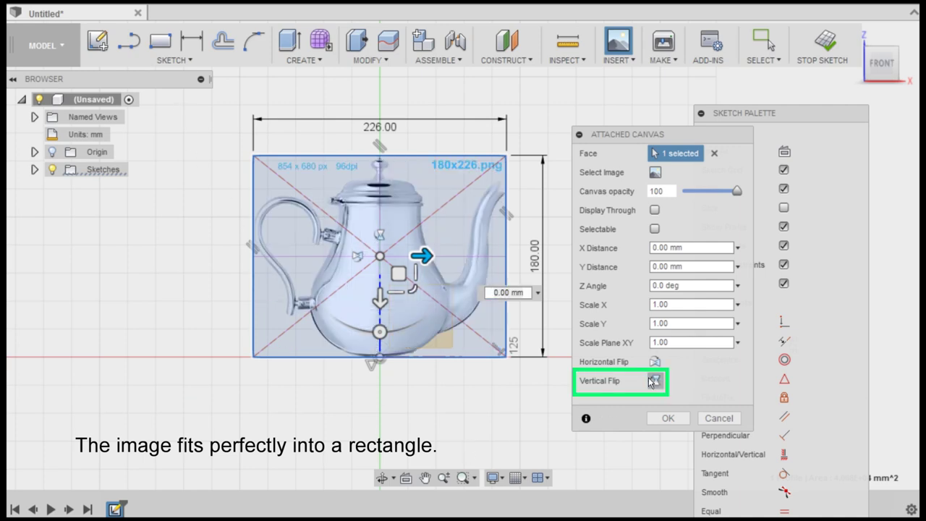
scroll(483, 187, up, 3)
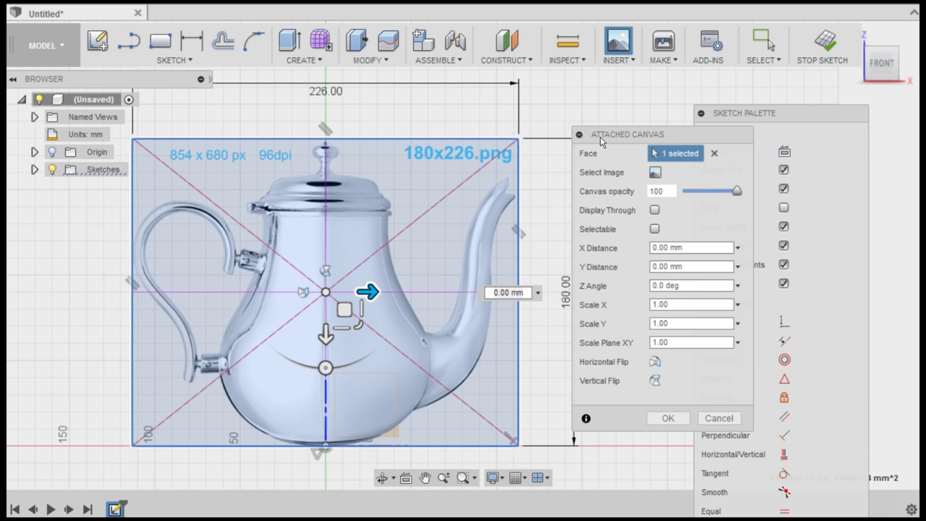
drag(601, 137, 619, 100)
drag(754, 154, 726, 154)
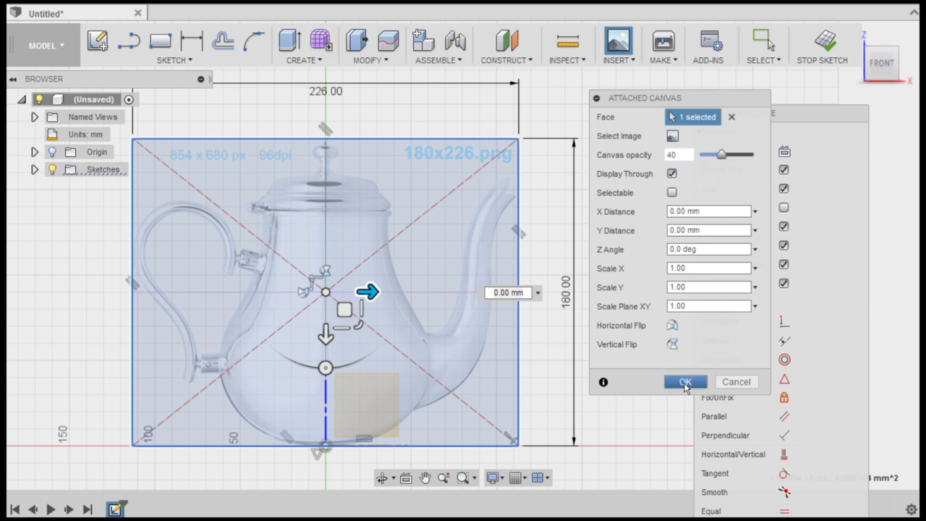
click(683, 382)
Delete the rectangle sketch, Sketch1.
scroll(630, 326, down, 1)
scroll(655, 297, up, 1)
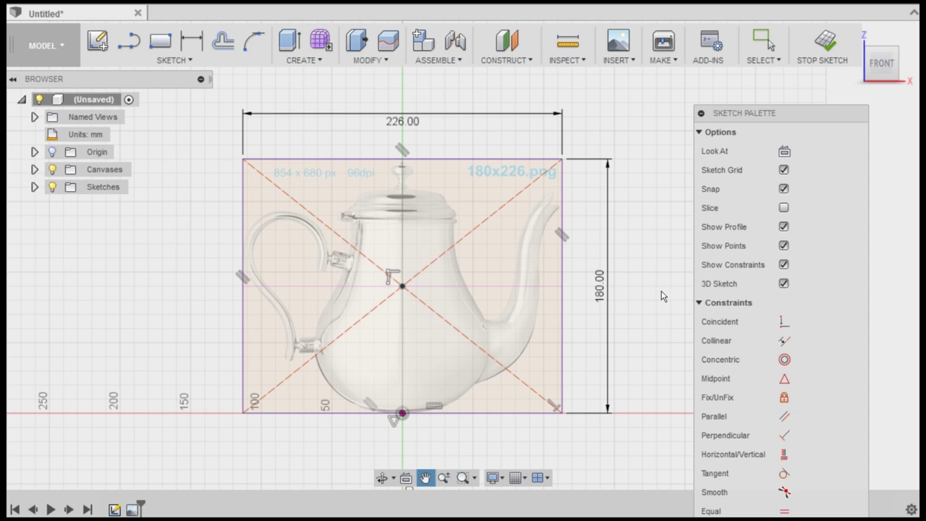
click(34, 188)
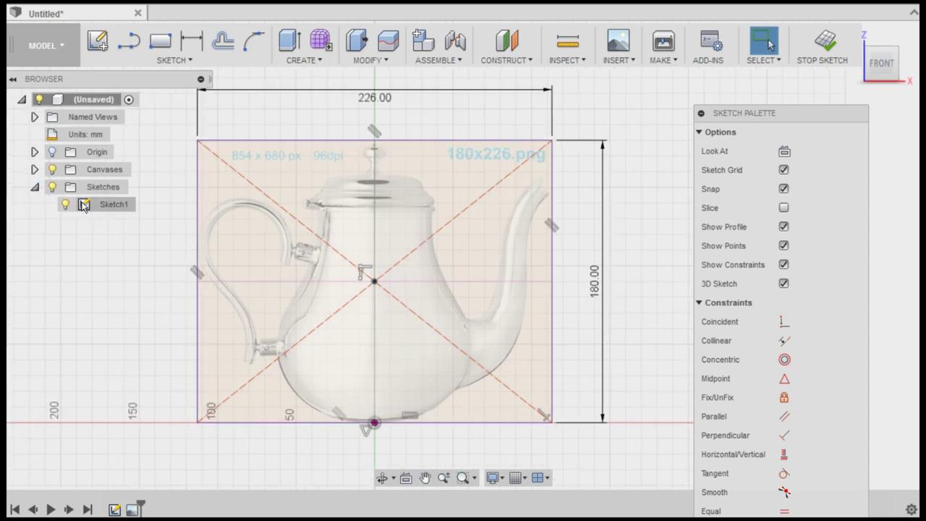
right_click(83, 204)
click(145, 271)
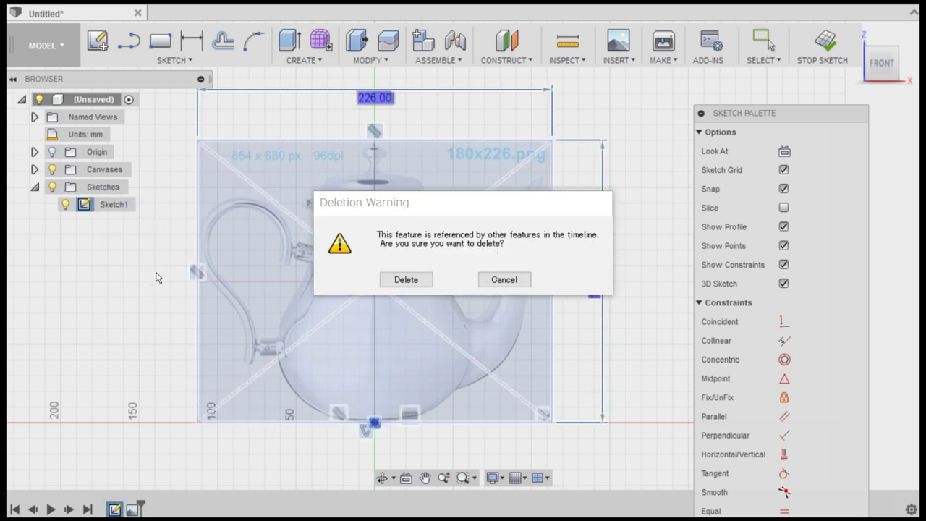
click(406, 280)
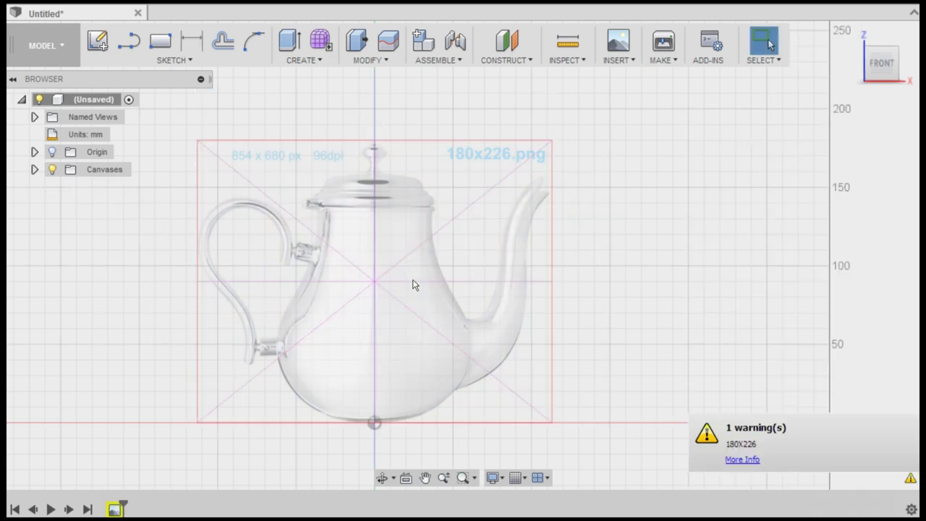
click(174, 60)
Create a front-plane sketch with a 124 × 100 mm ellipse over the teapot body.
click(172, 76)
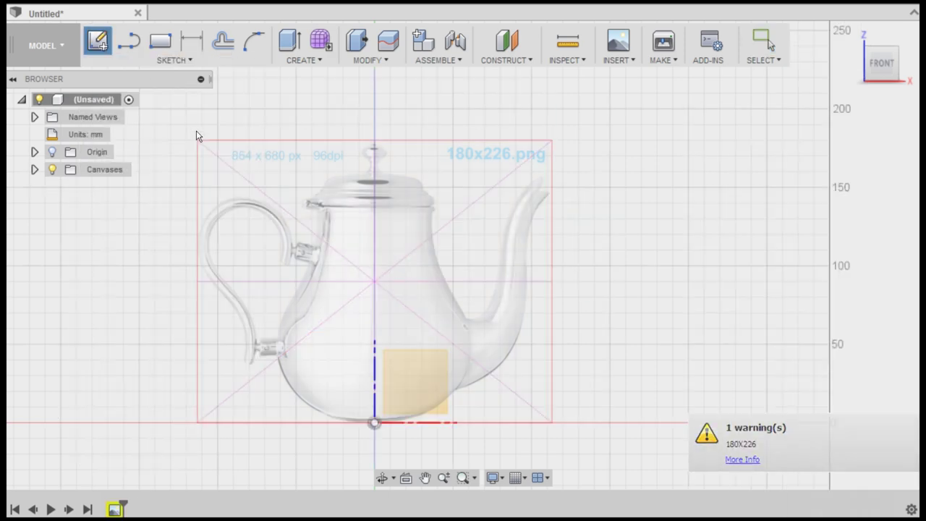
click(409, 387)
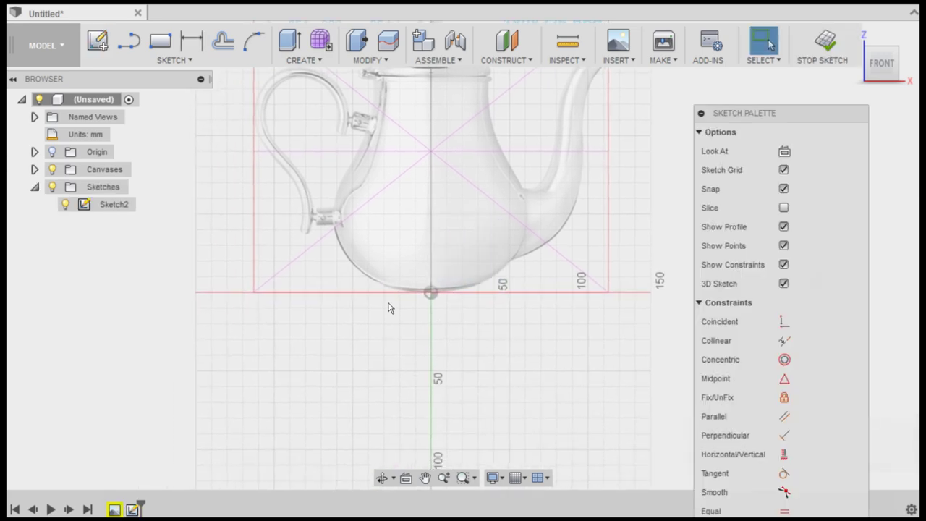
click(162, 64)
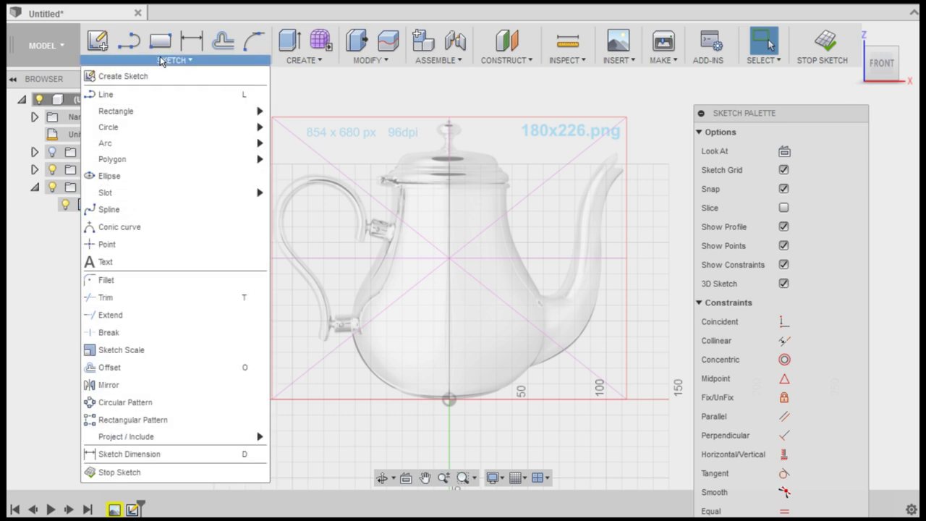
click(122, 176)
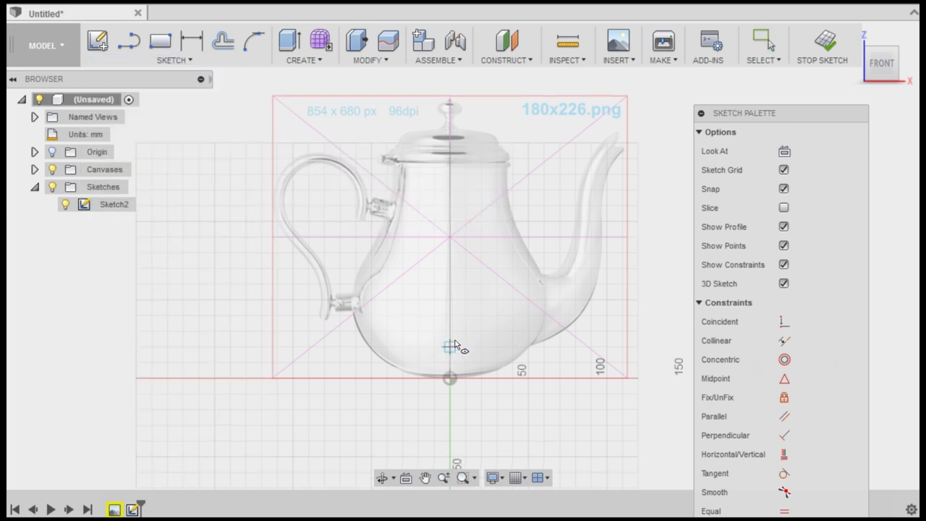
click(451, 299)
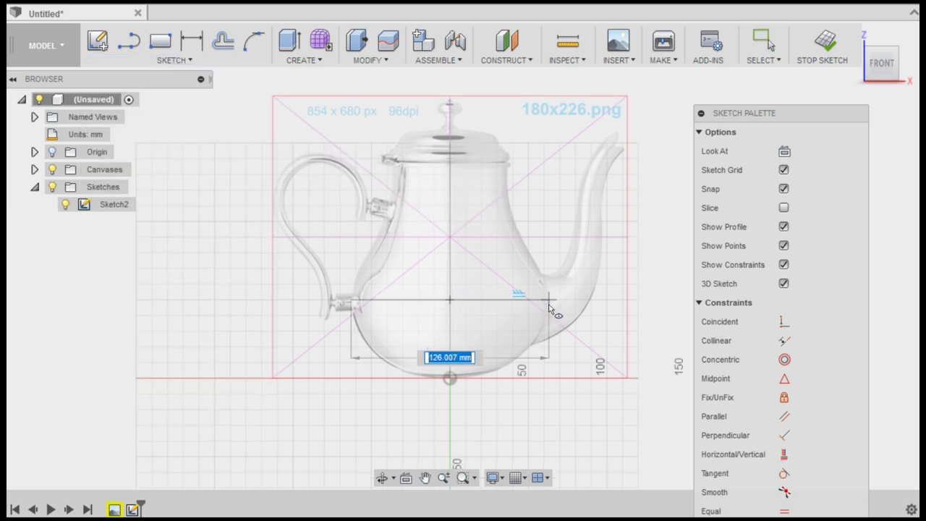
click(548, 299)
text(100)
key(Return)
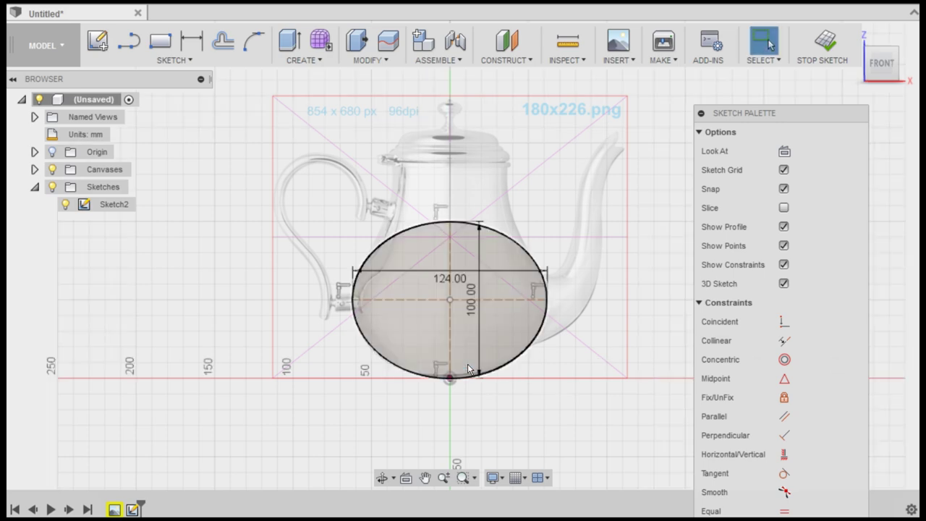
Draw a 136 mm vertical line up from the ellipse's bottom point.
click(129, 41)
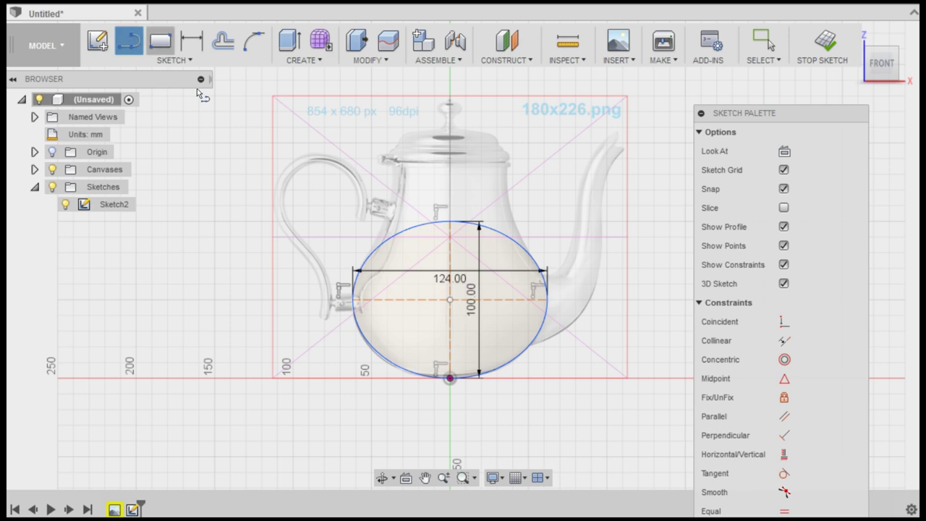
scroll(406, 257, up, 1)
scroll(440, 292, up, 1)
click(464, 422)
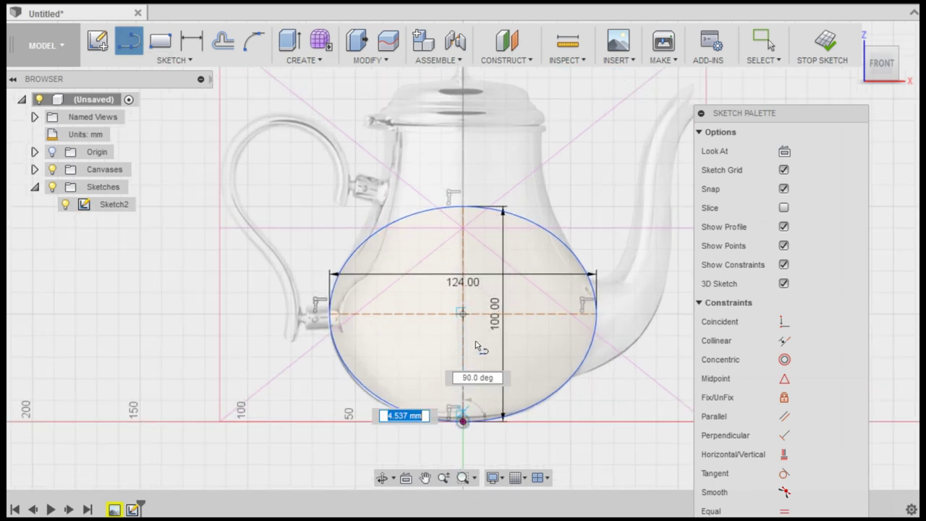
scroll(478, 126, up, 2)
scroll(471, 129, up, 1)
scroll(463, 133, up, 1)
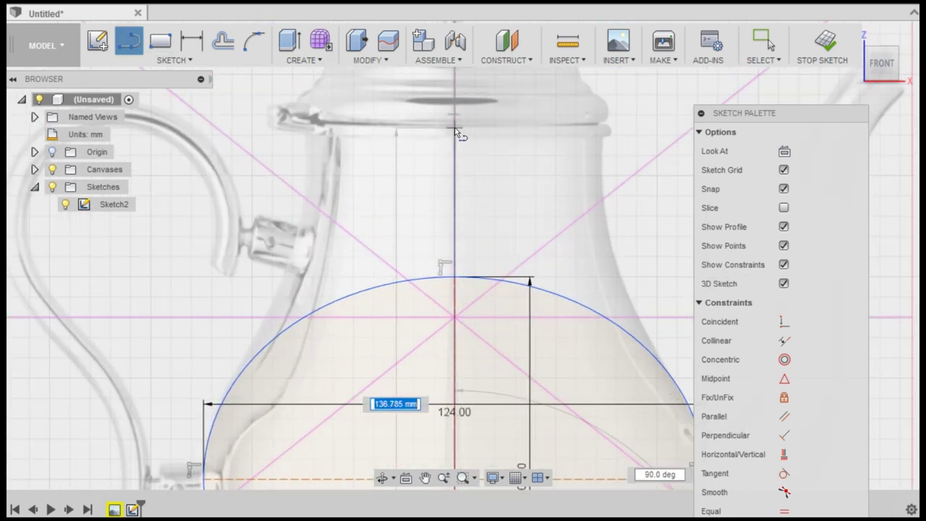
text(136)
key(Return)
key(Escape)
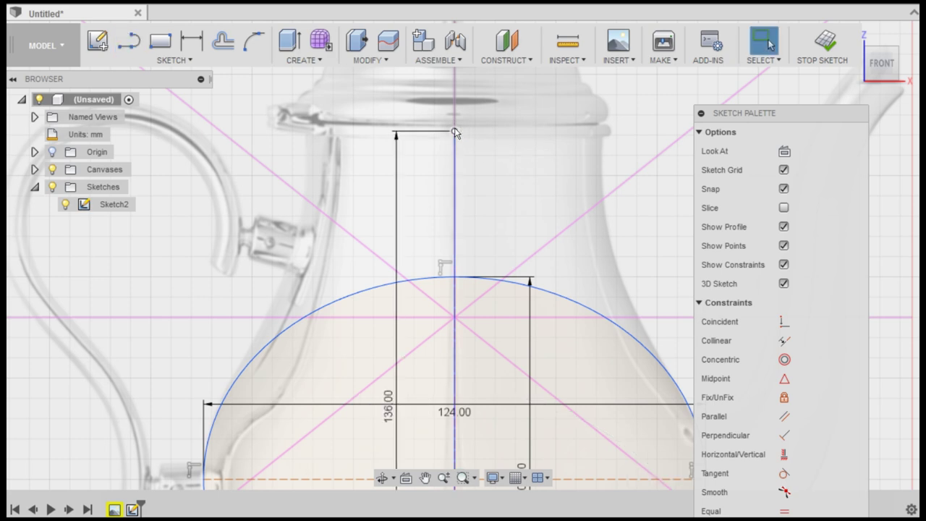
Draw a 36 mm horizontal line from the vertical line's top across the neck.
click(131, 38)
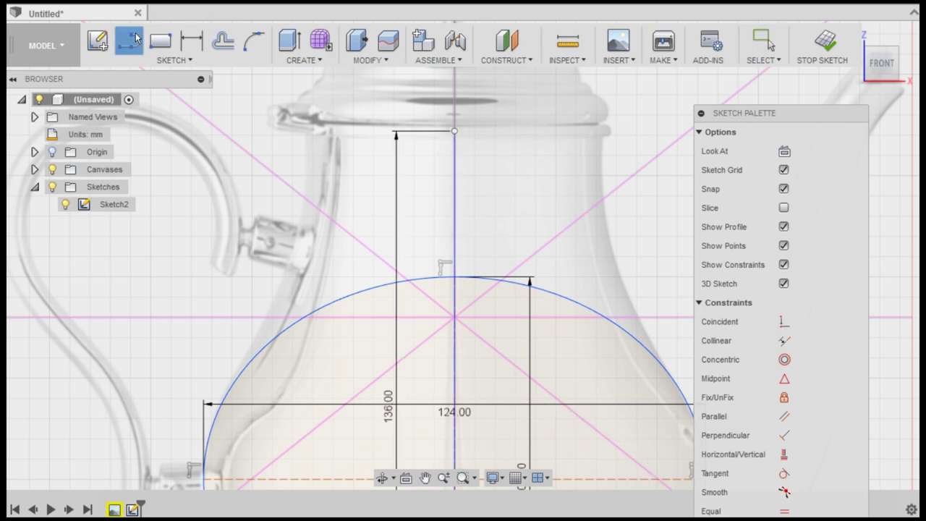
click(454, 132)
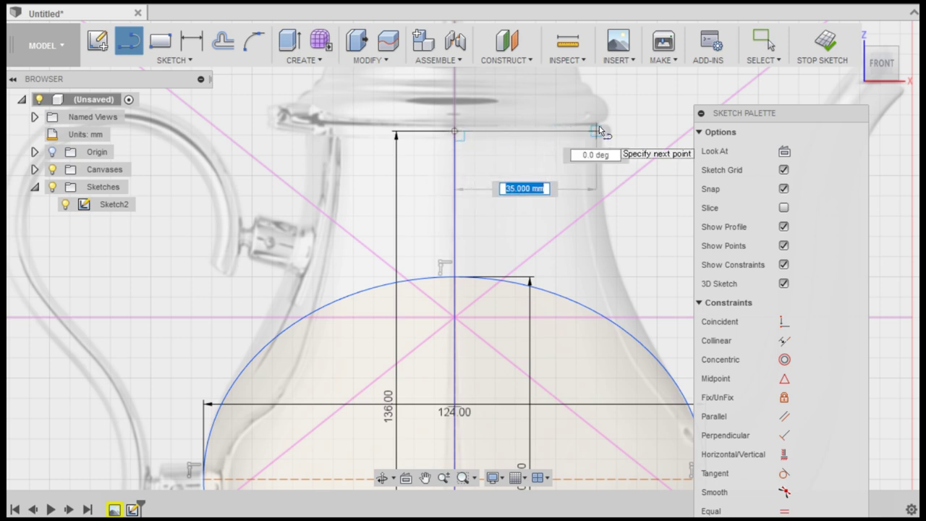
text(36)
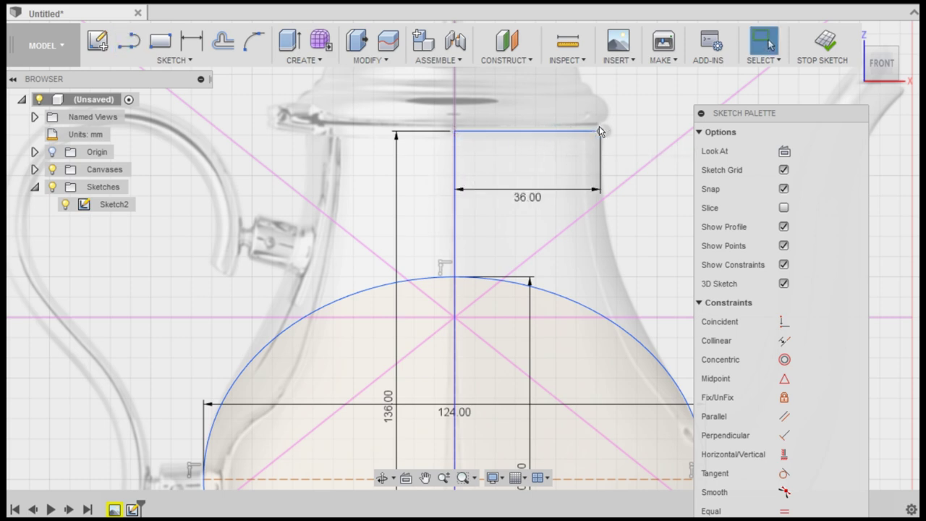
key(Return)
key(Escape)
Change the vertical line's length to 137 mm and fit the view.
scroll(600, 126, down, 1)
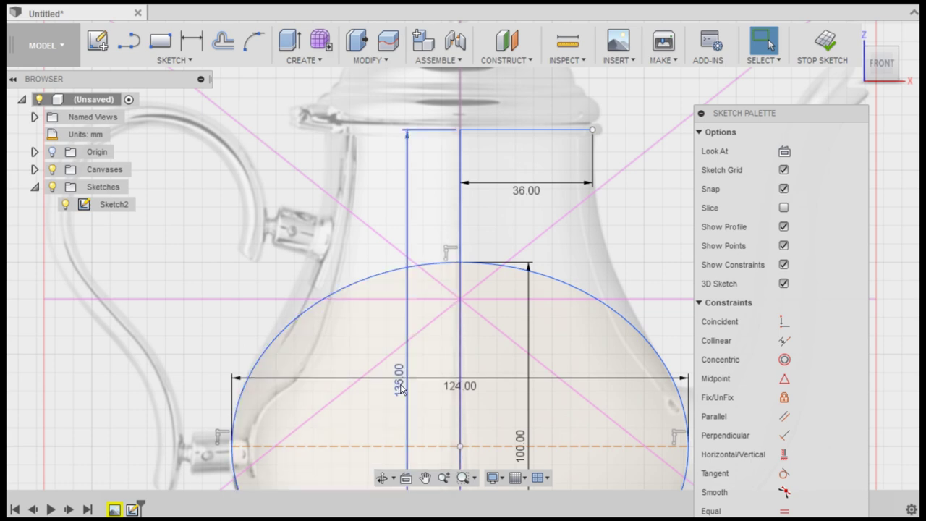
double_click(420, 386)
text(7)
key(Return)
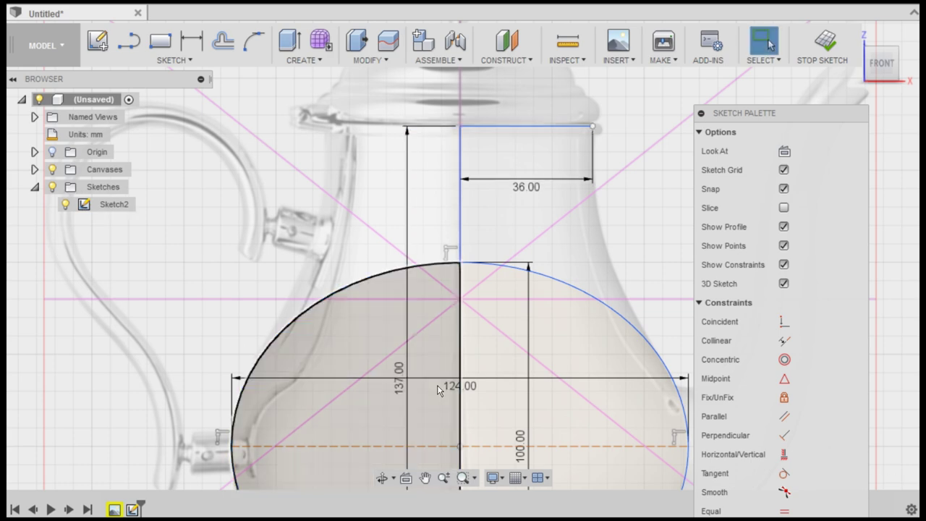
key(F6)
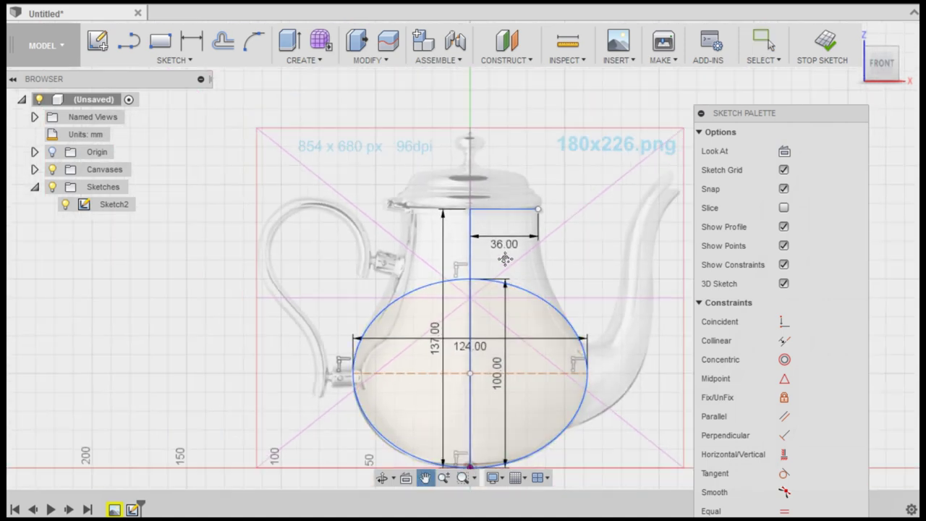
Fix the ellipse and both endpoints of the 36 mm top line in place.
click(787, 397)
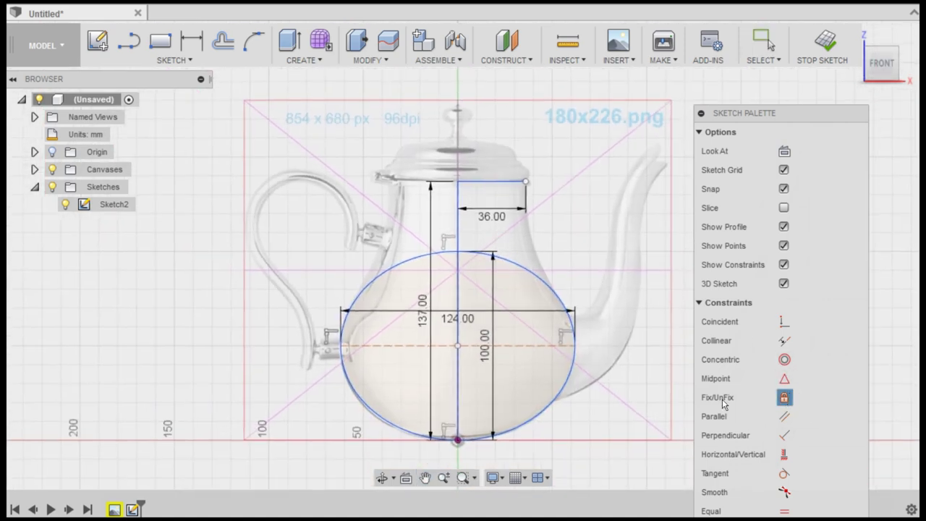
click(548, 413)
click(458, 182)
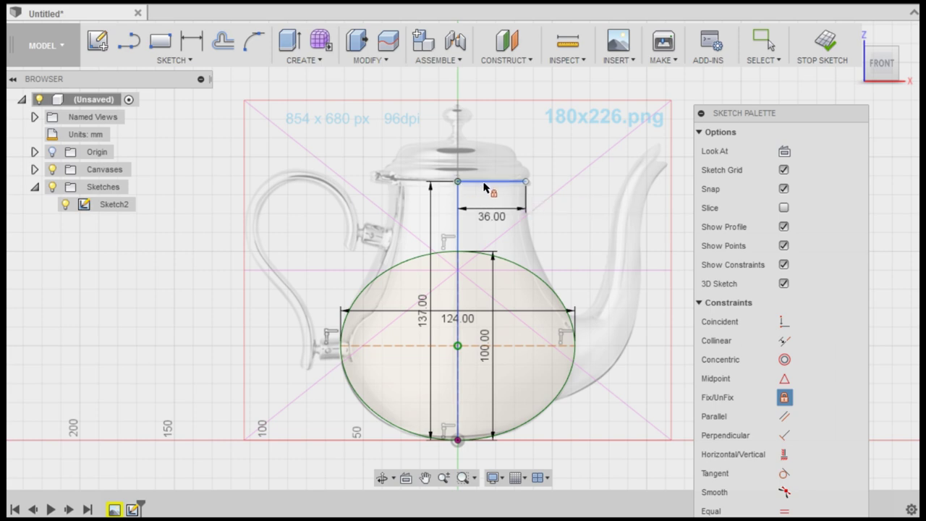
click(526, 181)
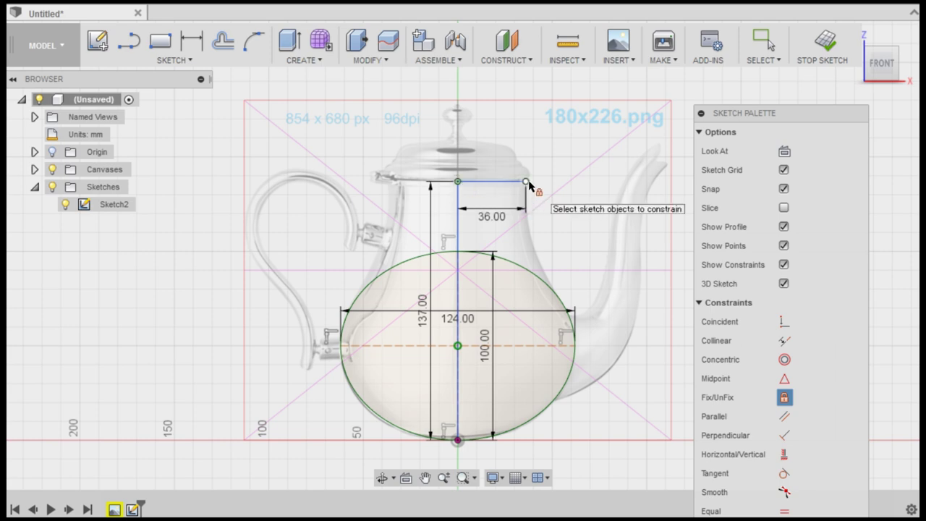
Draw a three-point arc from the top line's right end down along the neck curve.
click(171, 61)
mouse_move(106, 143)
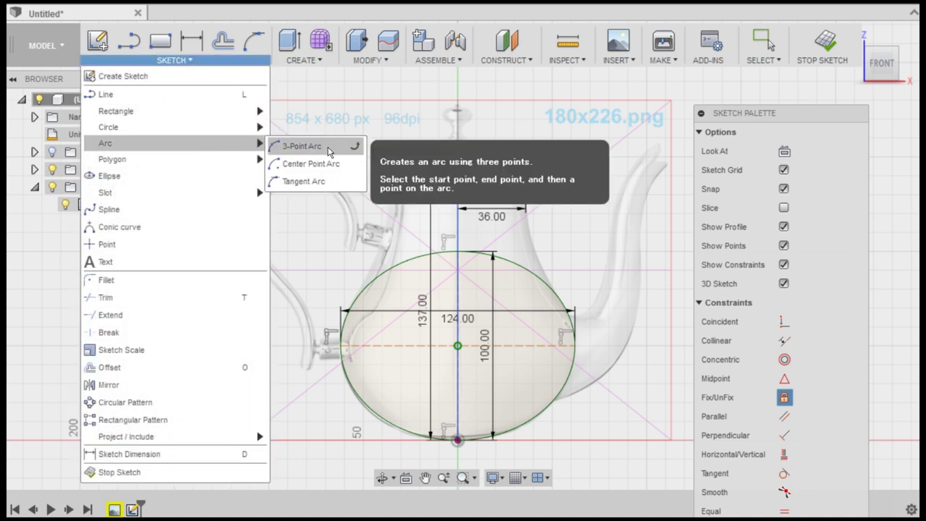
click(329, 150)
scroll(527, 181, up, 2)
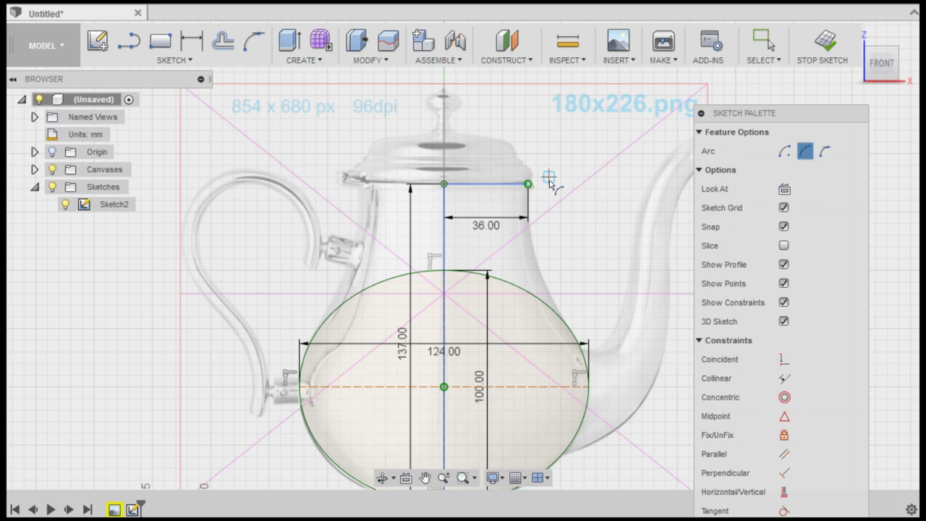
click(528, 184)
scroll(555, 267, up, 2)
scroll(555, 267, up, 2)
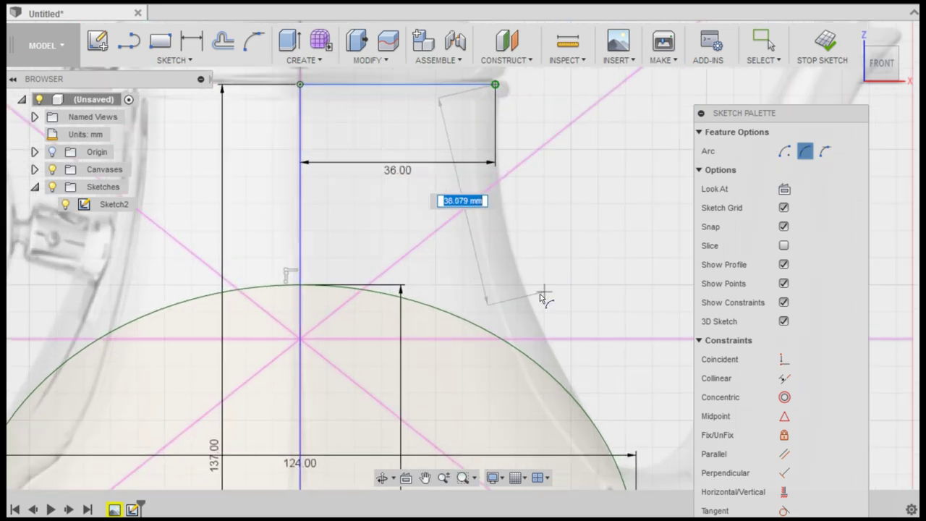
click(534, 308)
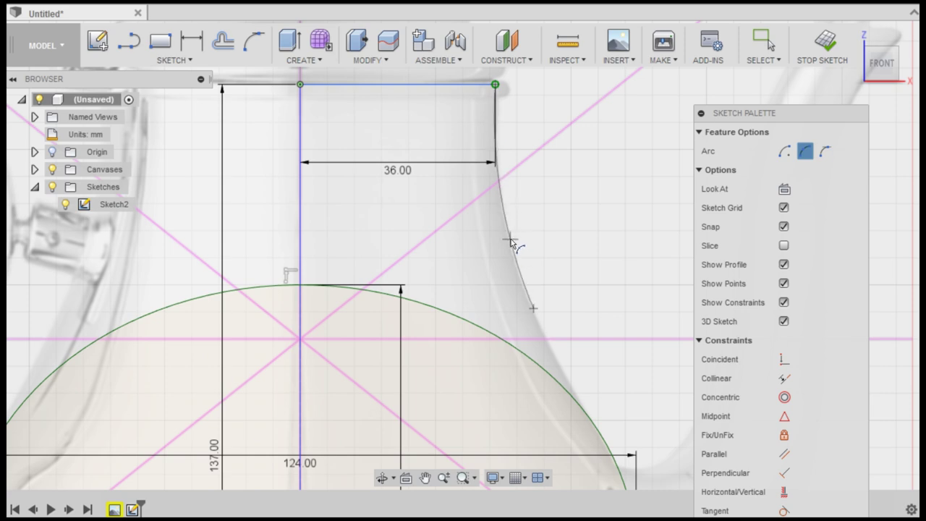
click(511, 241)
scroll(535, 230, down, 2)
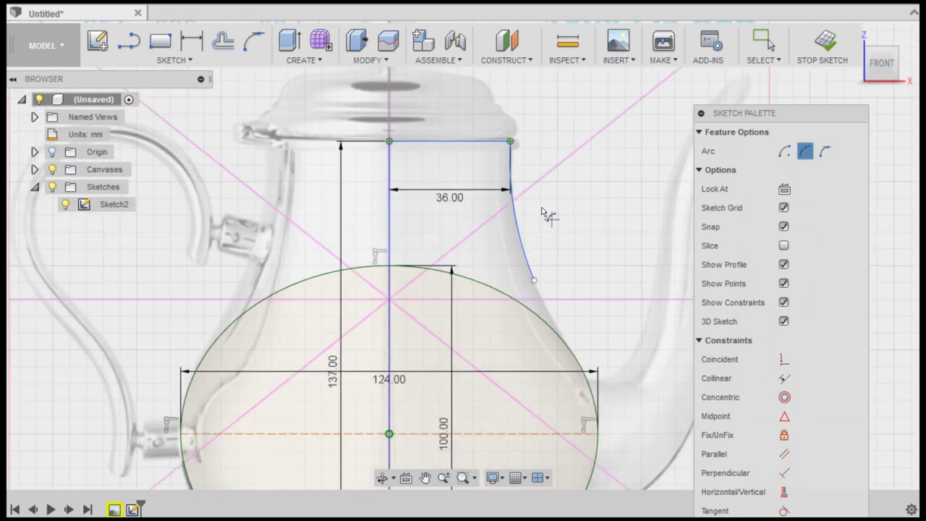
click(203, 44)
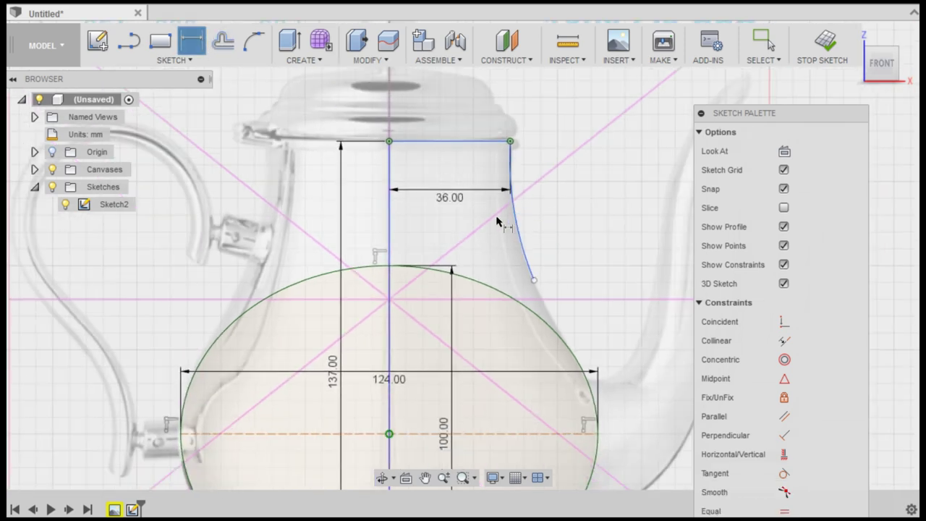
Dimension the neck arc to a 94 mm radius.
click(521, 240)
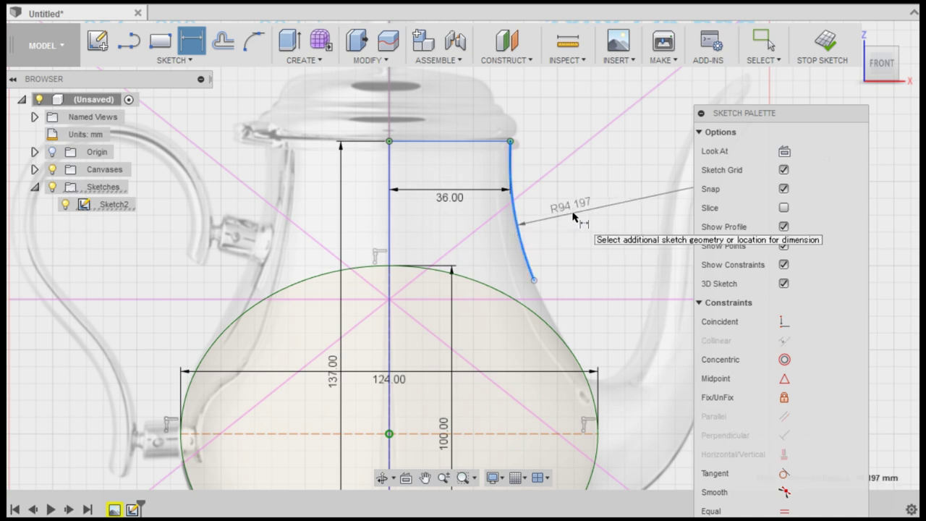
click(573, 217)
text(94)
key(Return)
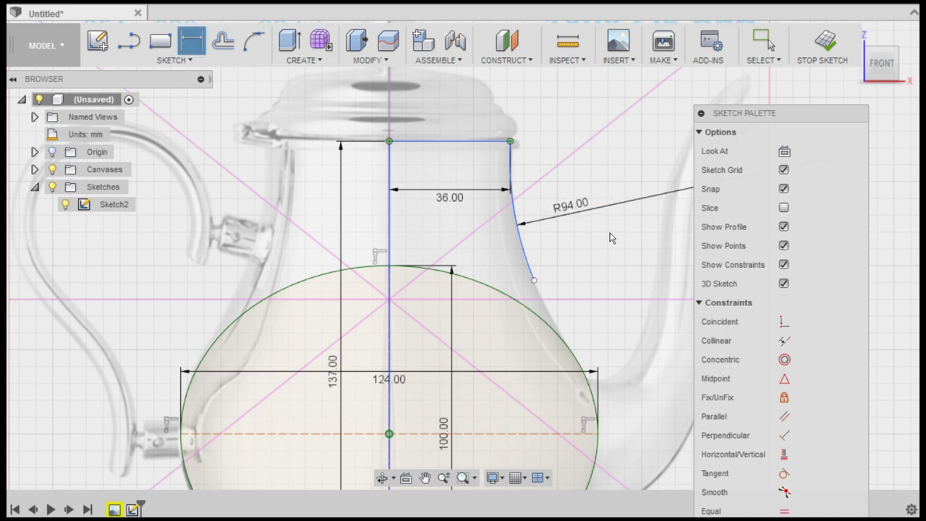
Drag the arc's lower endpoint down onto the ellipse.
click(762, 43)
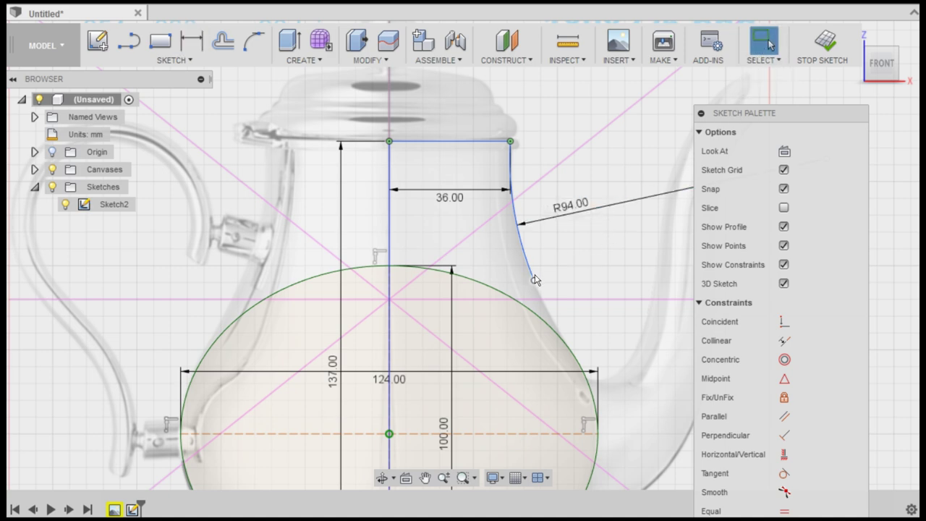
drag(536, 290, 607, 364)
scroll(562, 267, down, 2)
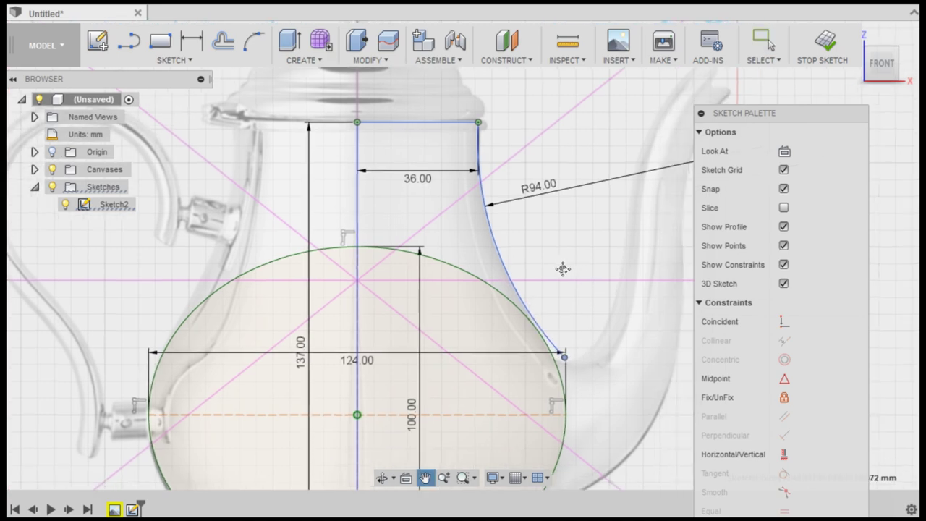
scroll(560, 265, down, 1)
scroll(626, 309, down, 1)
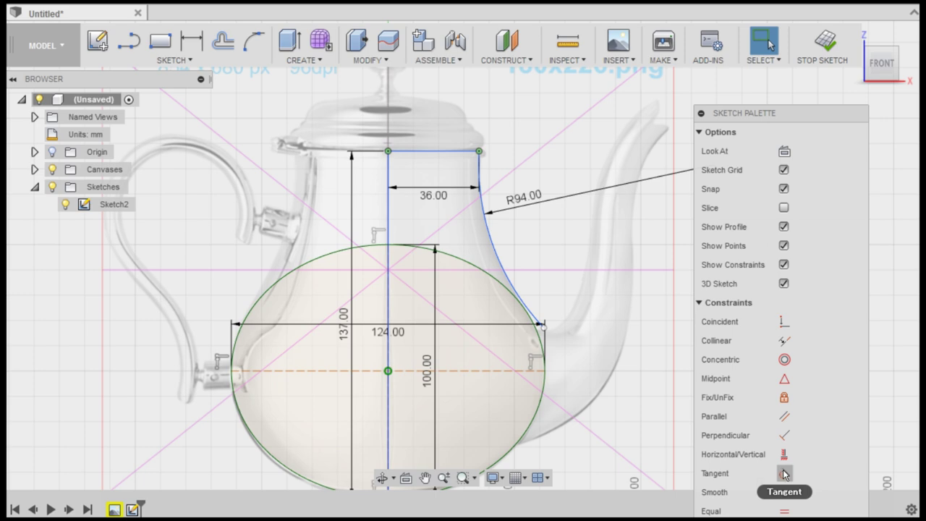
Make the neck arc tangent to the ellipse.
click(785, 473)
click(544, 391)
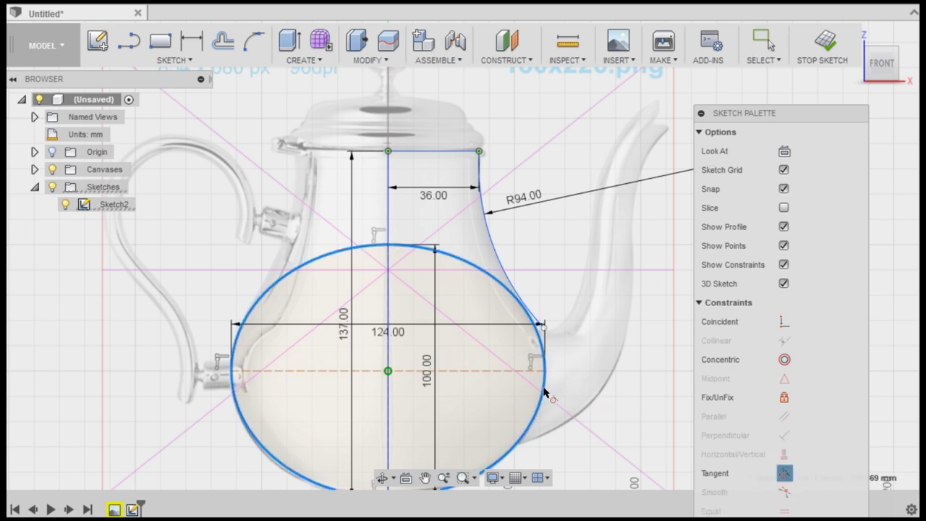
click(493, 235)
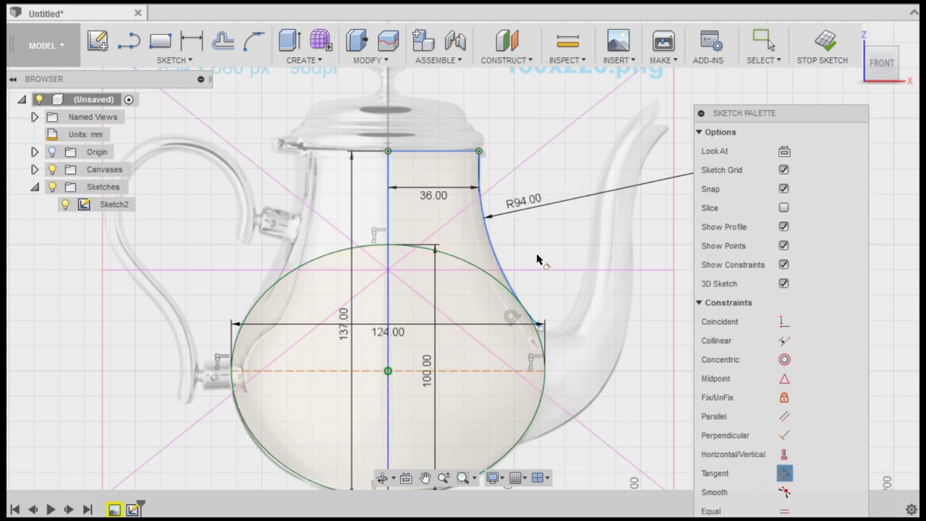
scroll(542, 259, down, 2)
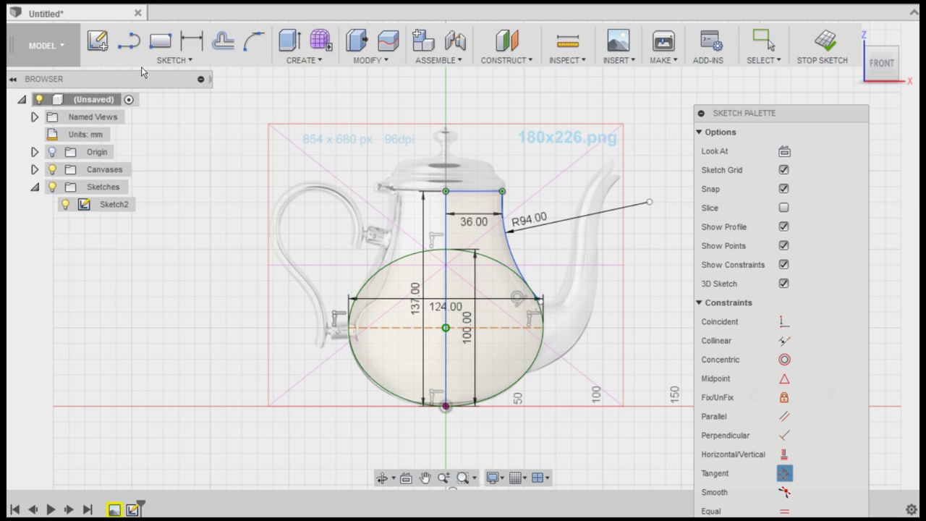
Select the Trim tool, then finish the teapot profile sketch.
click(141, 58)
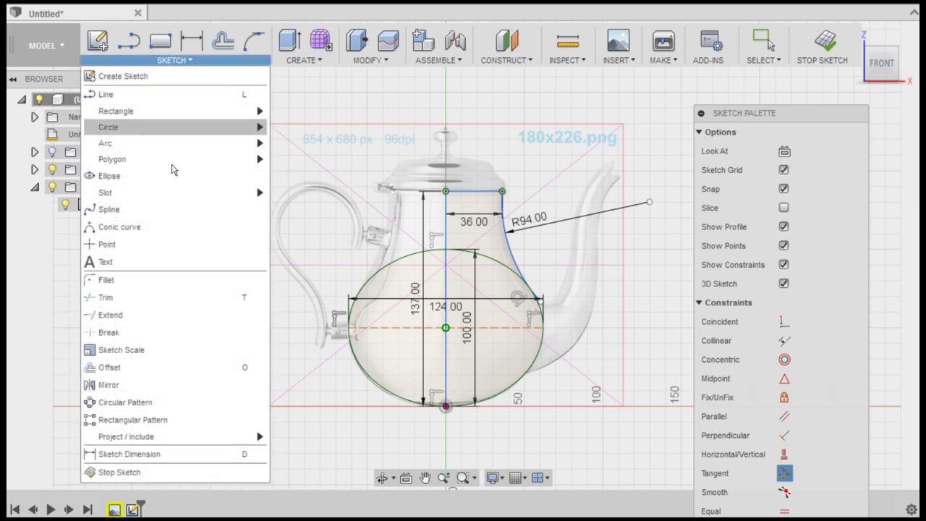
click(193, 293)
scroll(499, 282, up, 4)
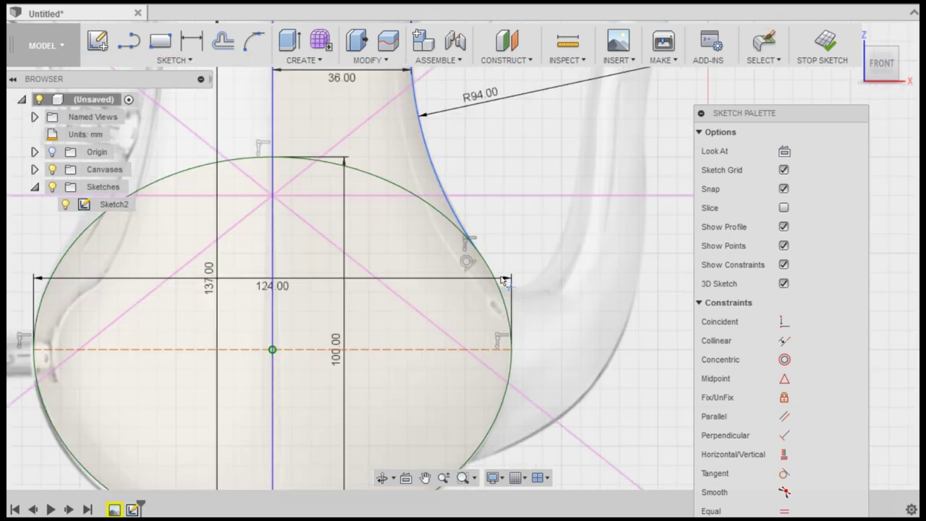
scroll(505, 280, down, 1)
scroll(528, 210, down, 3)
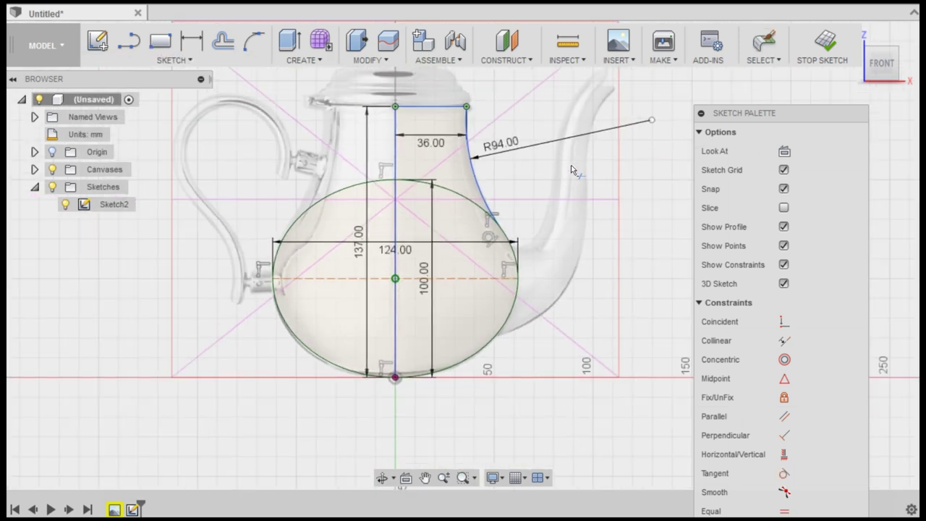
click(826, 42)
Revolve the neck and lower-body profiles 360° around the vertical centre line.
click(311, 60)
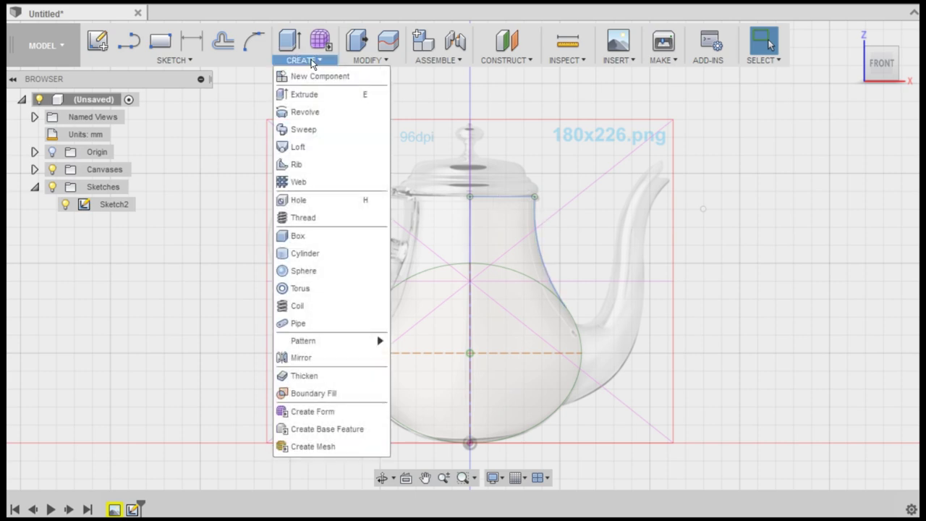
click(310, 111)
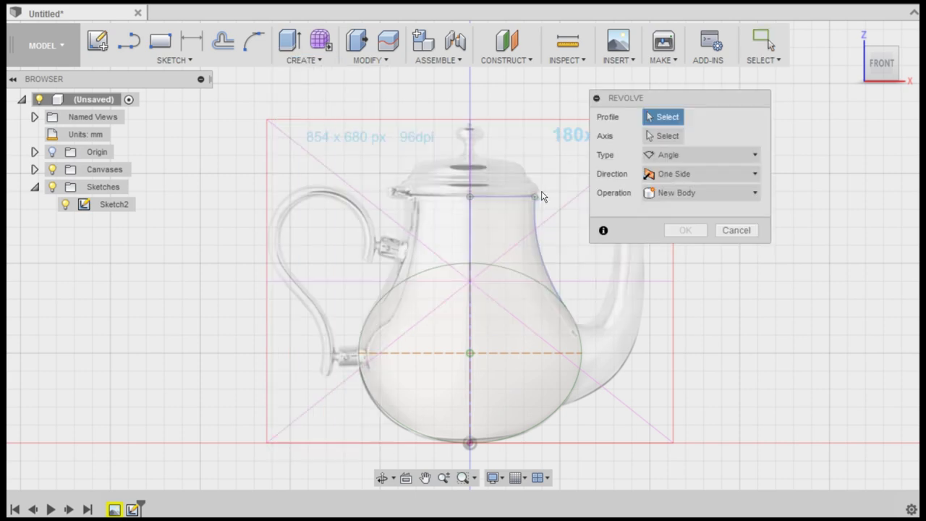
click(499, 234)
click(516, 290)
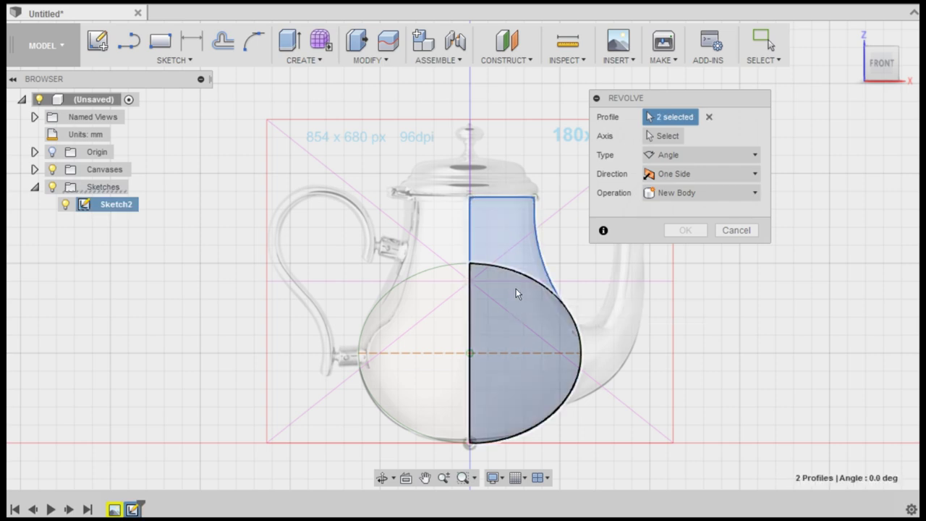
click(661, 141)
click(470, 223)
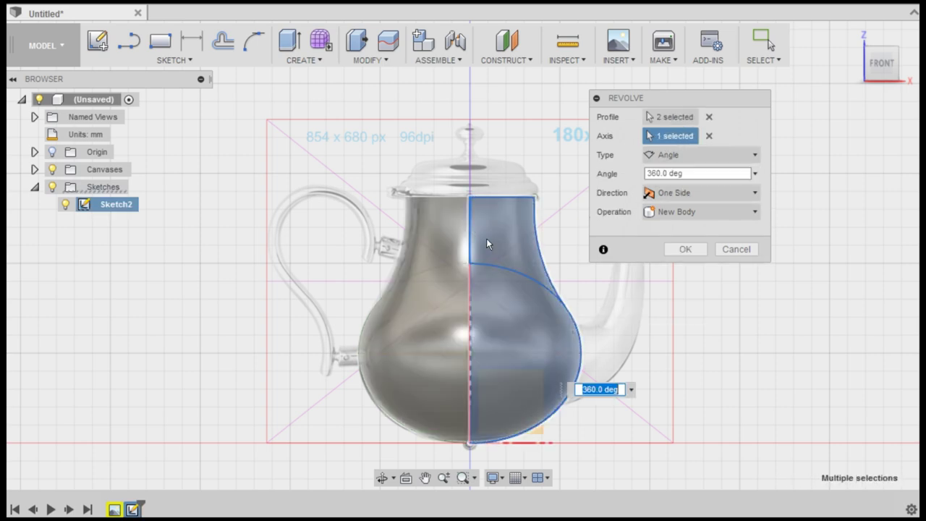
click(685, 230)
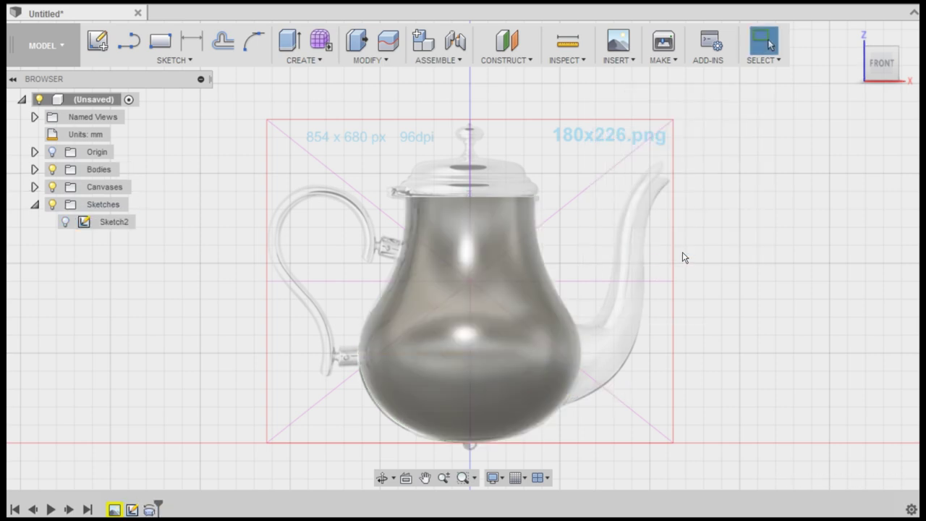
Apply the Plastic > Translucent ABS (White) appearance to Body1.
click(34, 169)
click(100, 187)
right_click(103, 187)
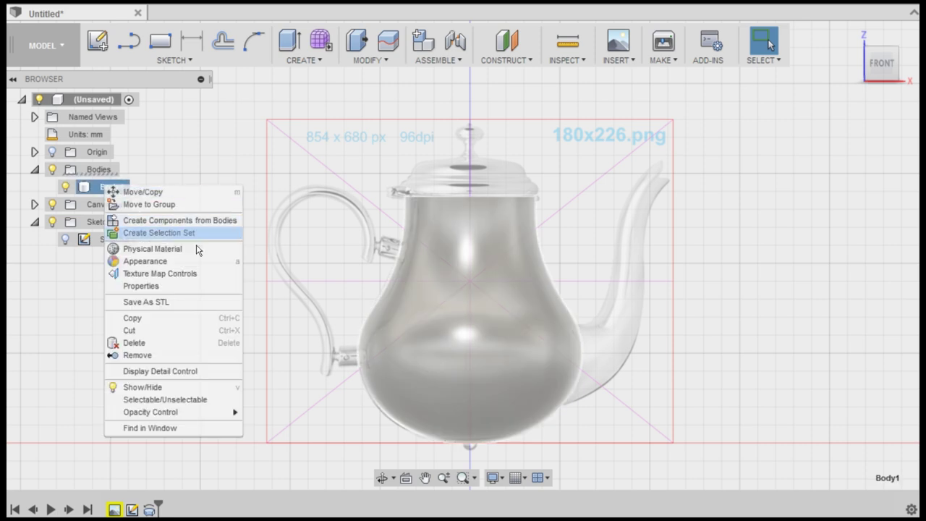
click(209, 262)
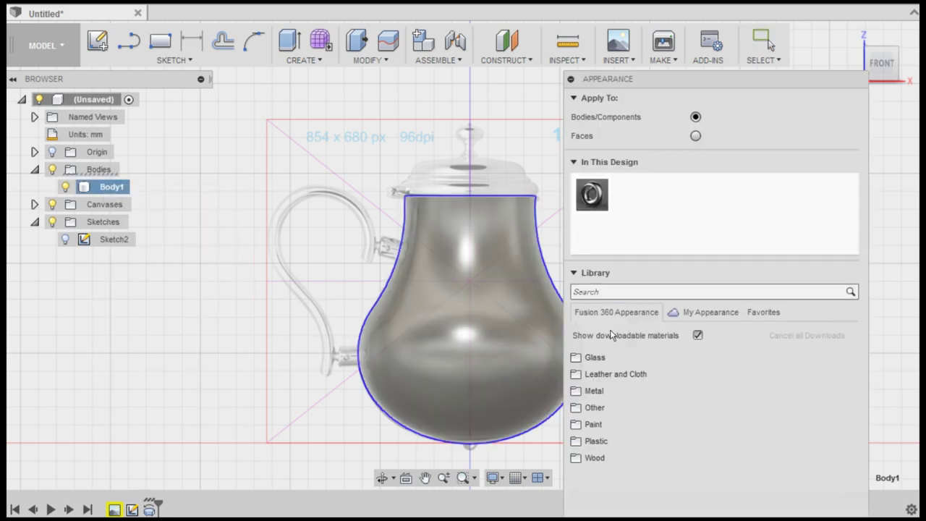
click(580, 439)
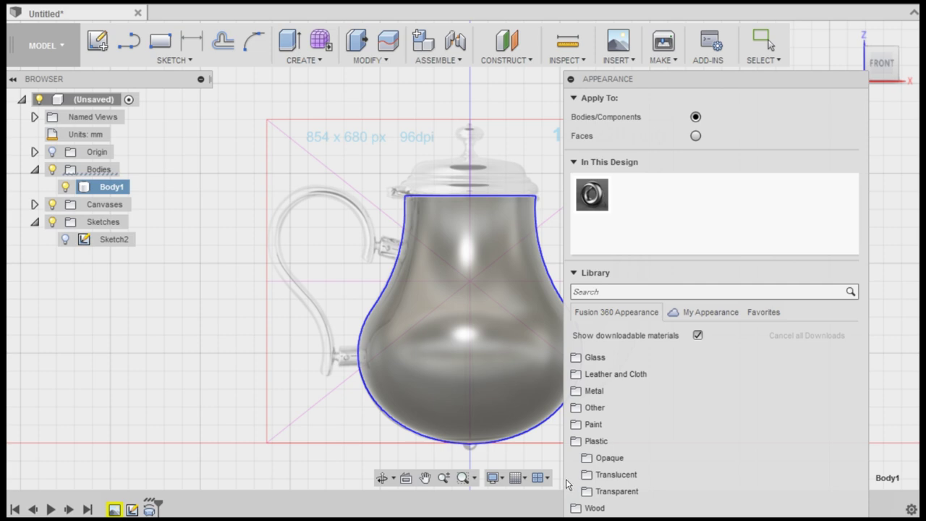
click(586, 475)
drag(610, 502, 479, 275)
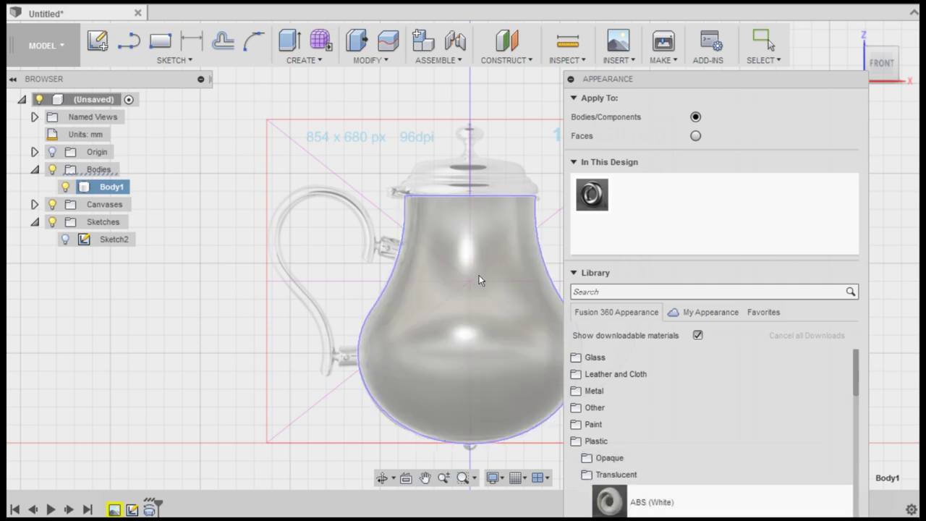
drag(806, 80, 816, 52)
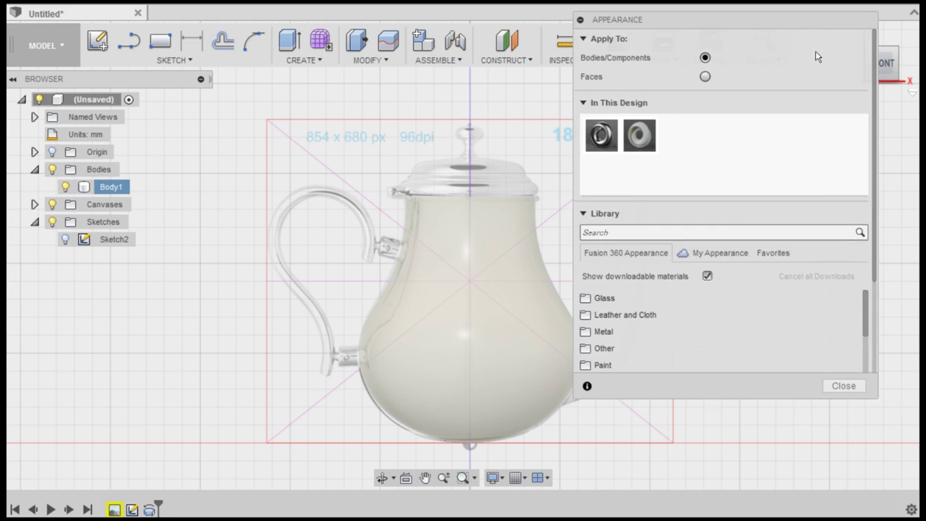
click(843, 385)
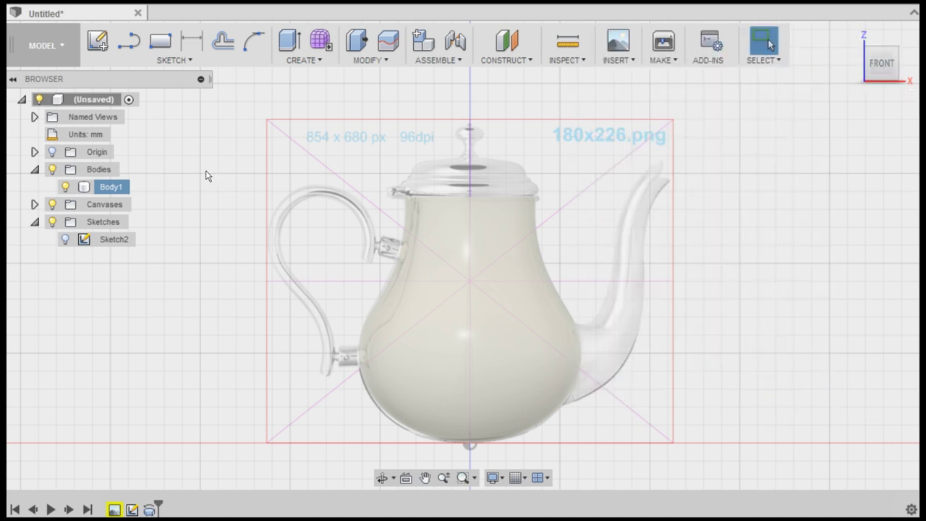
Show Sketch2 and reopen it for editing.
click(66, 240)
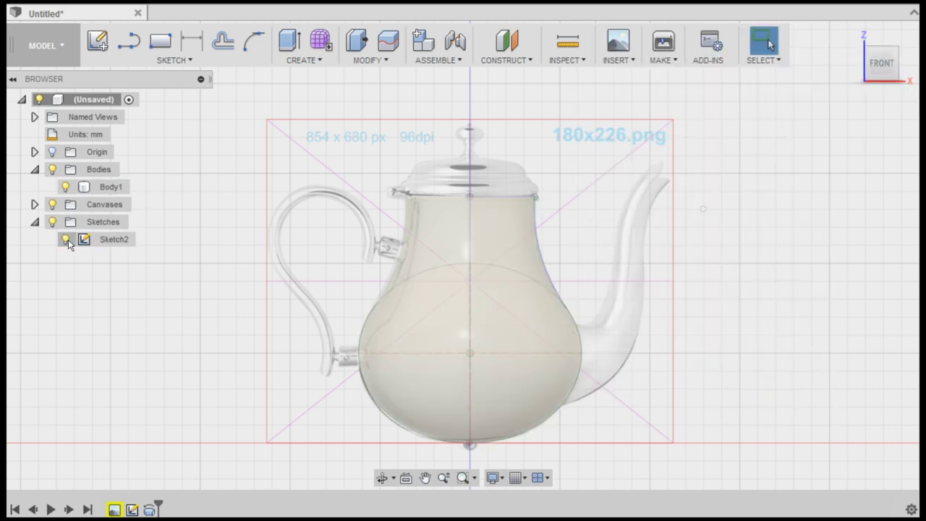
click(110, 238)
right_click(110, 239)
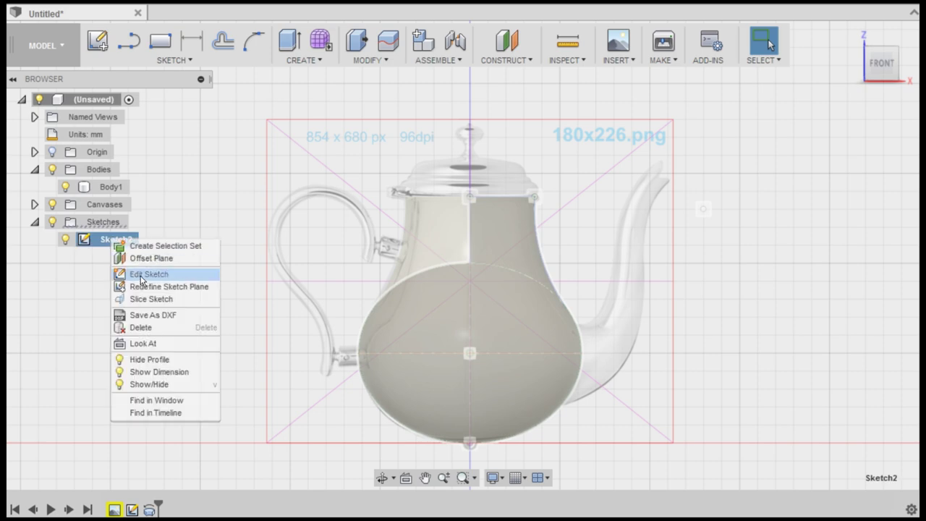
click(154, 274)
scroll(563, 188, up, 3)
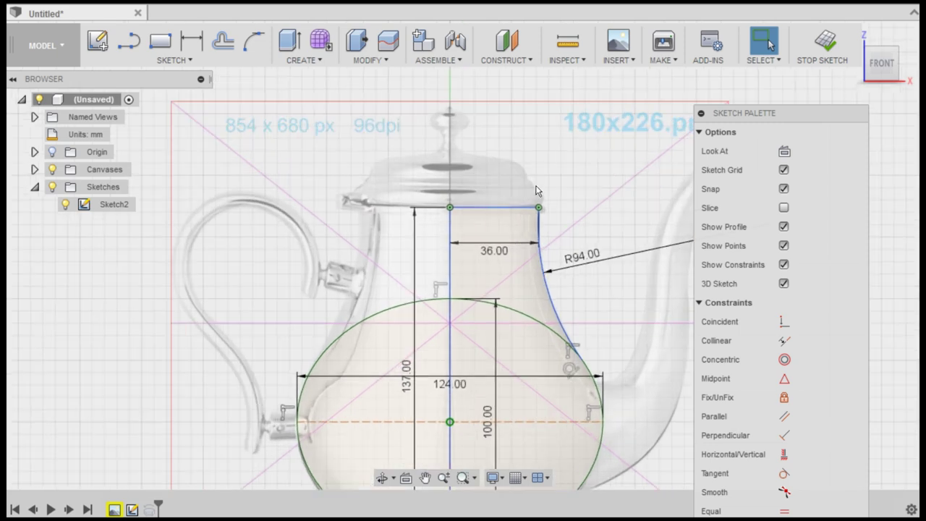
scroll(563, 189, down, 2)
scroll(435, 290, up, 3)
scroll(434, 217, up, 2)
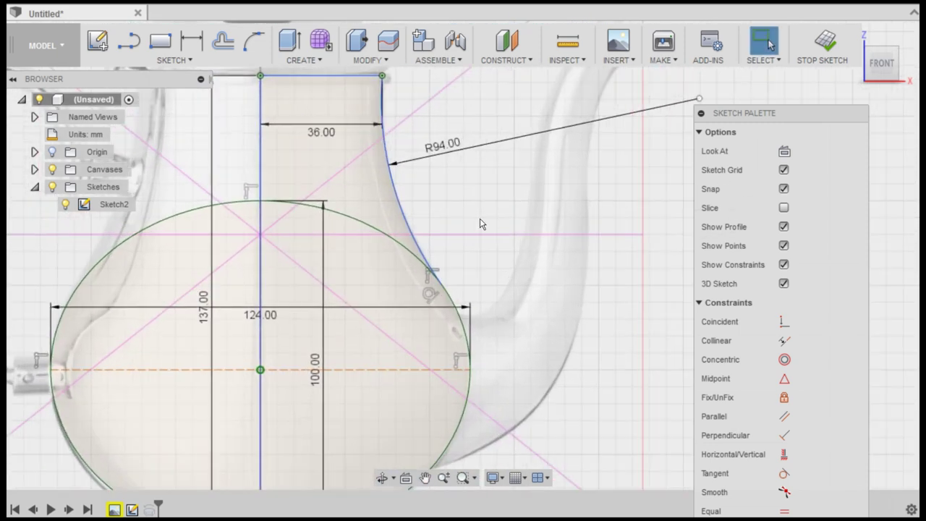
Draw a fit-point spline from the body outline through the spout to its tip.
click(162, 60)
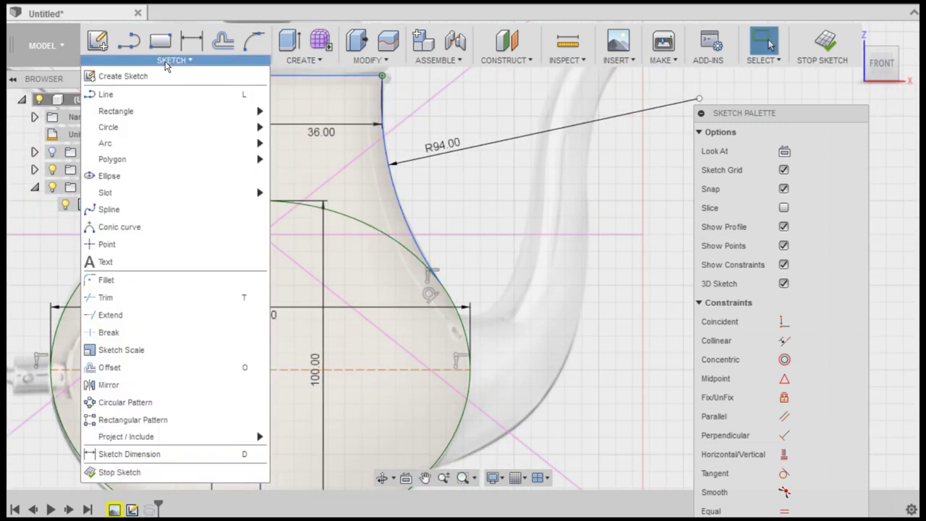
click(175, 209)
scroll(437, 304, up, 2)
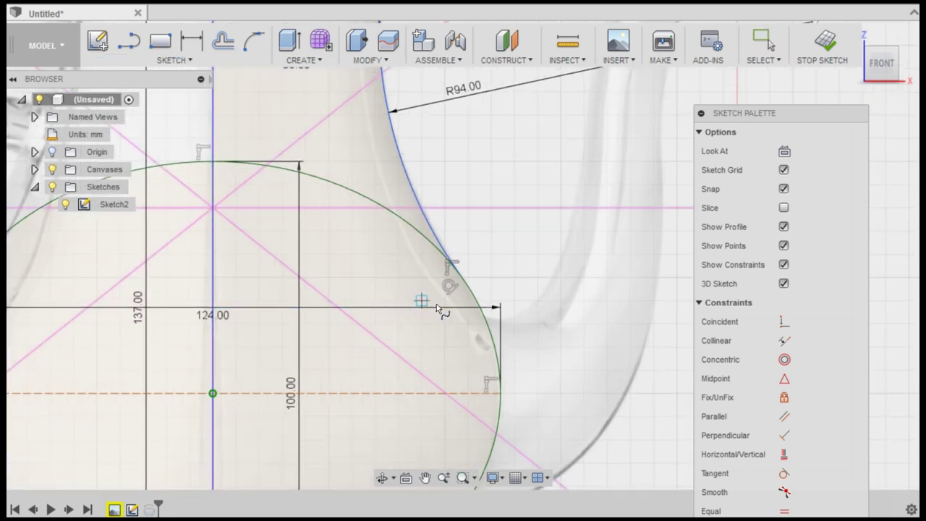
scroll(497, 317, up, 2)
click(493, 310)
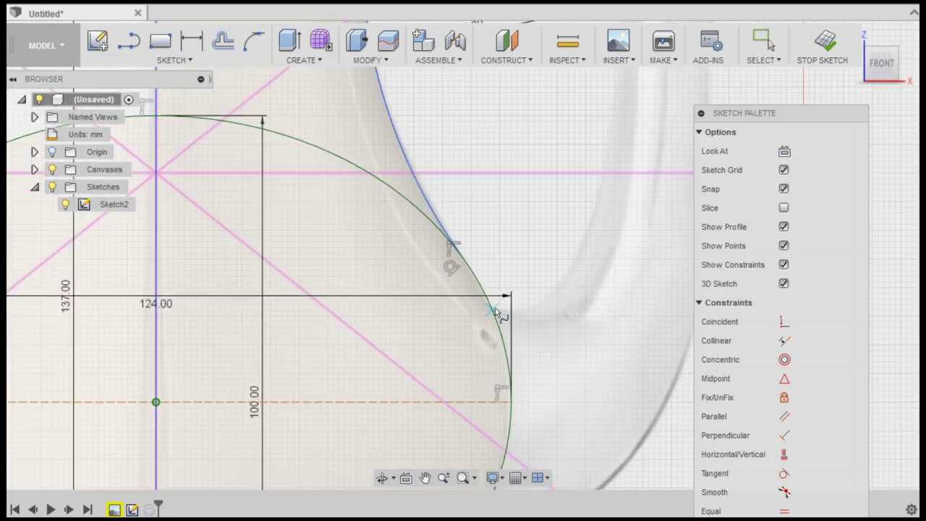
click(570, 270)
scroll(590, 232, down, 3)
mouse_move(604, 176)
middle_down()
mouse_move(542, 258)
mouse_move(456, 322)
middle_up()
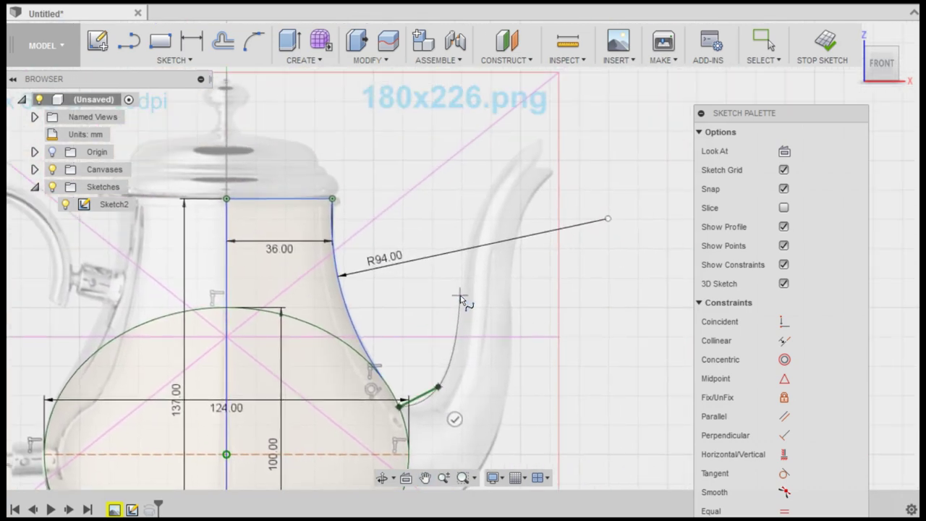
click(462, 298)
click(491, 189)
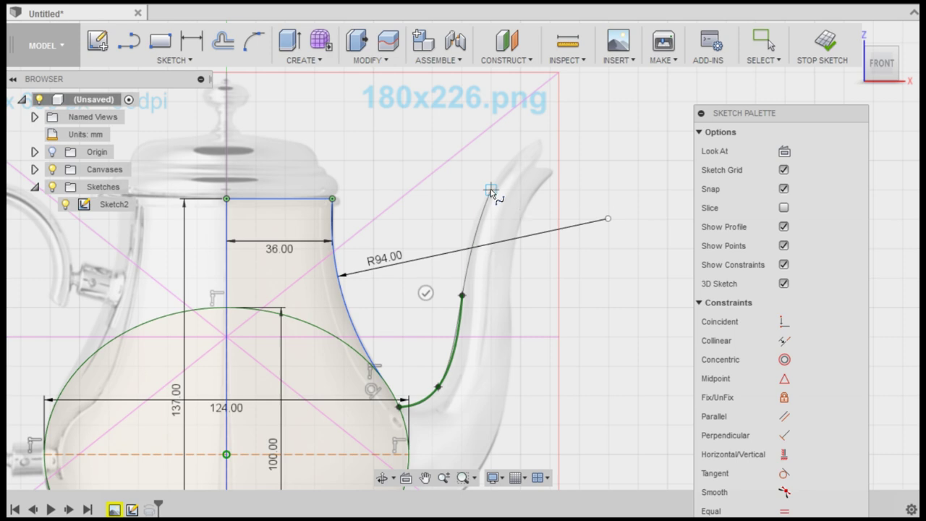
click(554, 128)
click(572, 158)
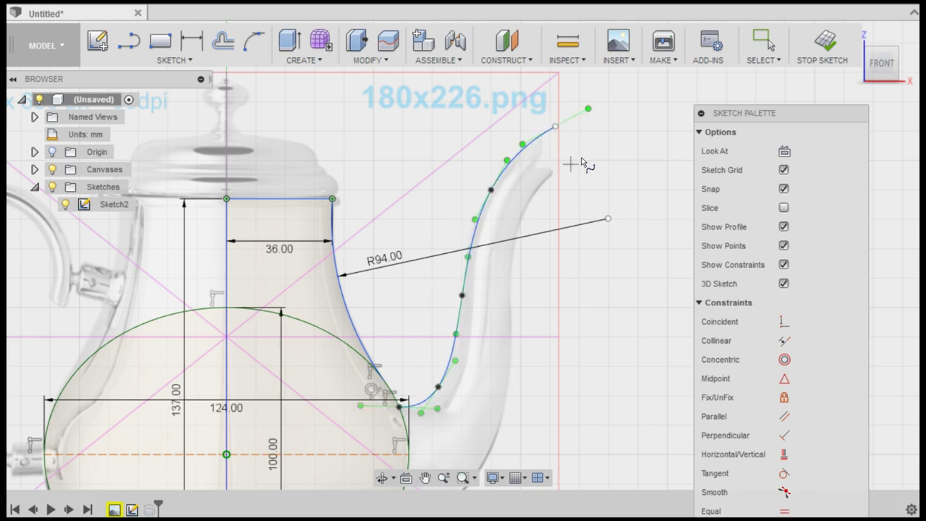
click(765, 61)
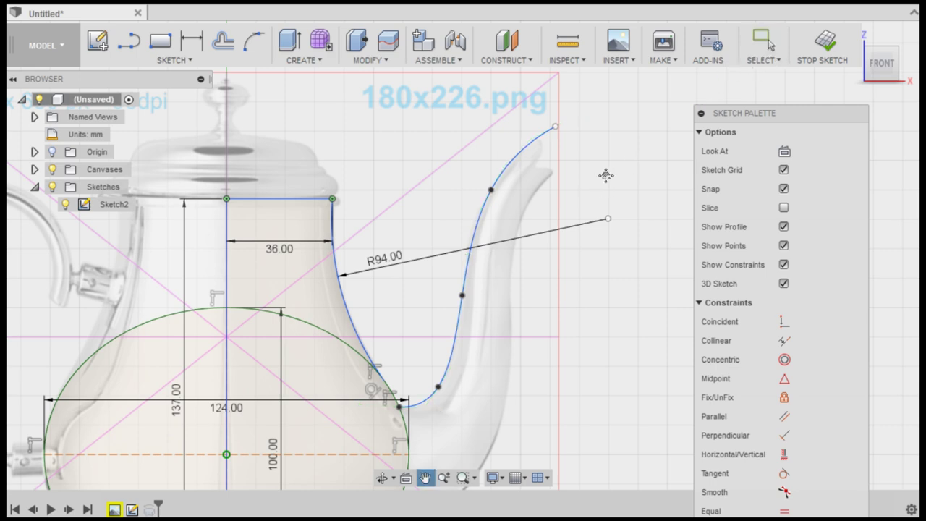
middle_drag(631, 217, 657, 174)
Nudge the upper spout spline so it better matches the reference image.
scroll(416, 339, up, 2)
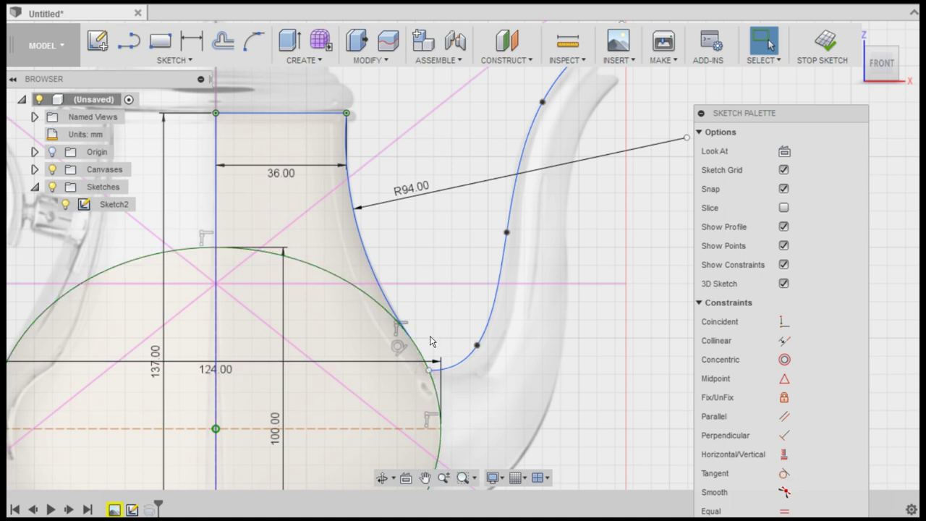
click(506, 236)
scroll(520, 422, down, 3)
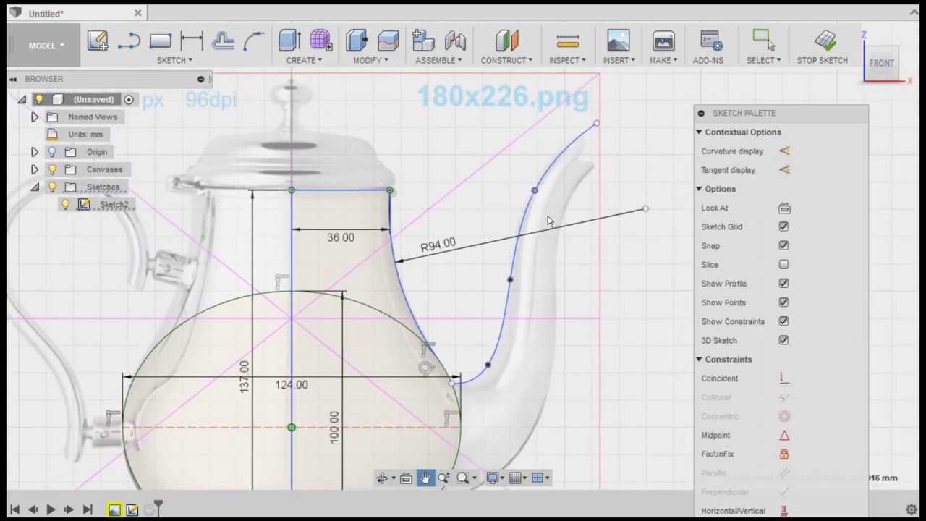
drag(535, 192, 531, 189)
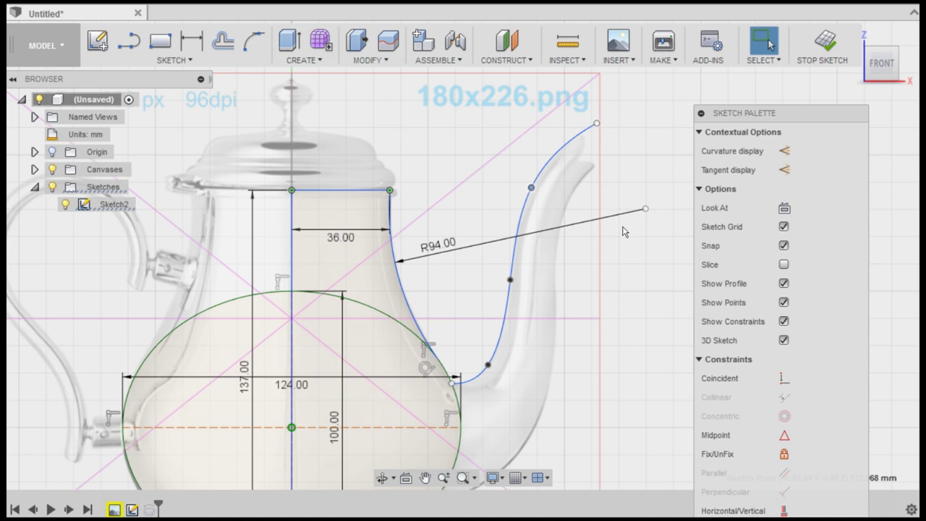
scroll(615, 246, down, 2)
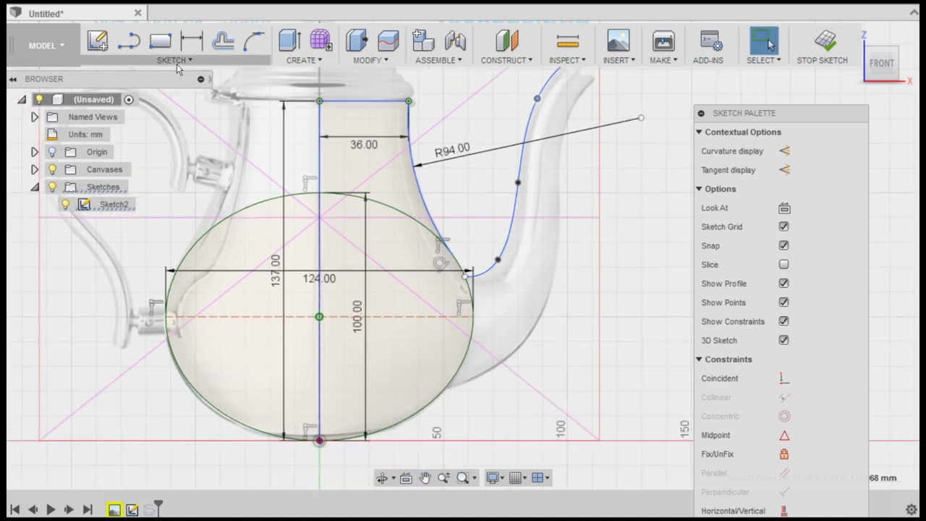
Start a new spline on the body outline where the spout's lower edge meets it.
click(177, 63)
click(141, 209)
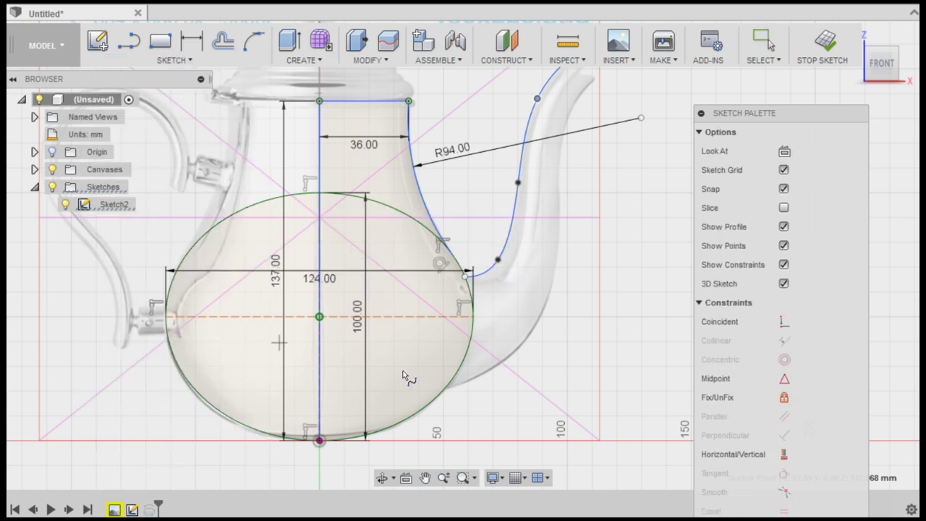
scroll(466, 384, up, 3)
scroll(473, 378, up, 2)
middle_drag(473, 379, 472, 273)
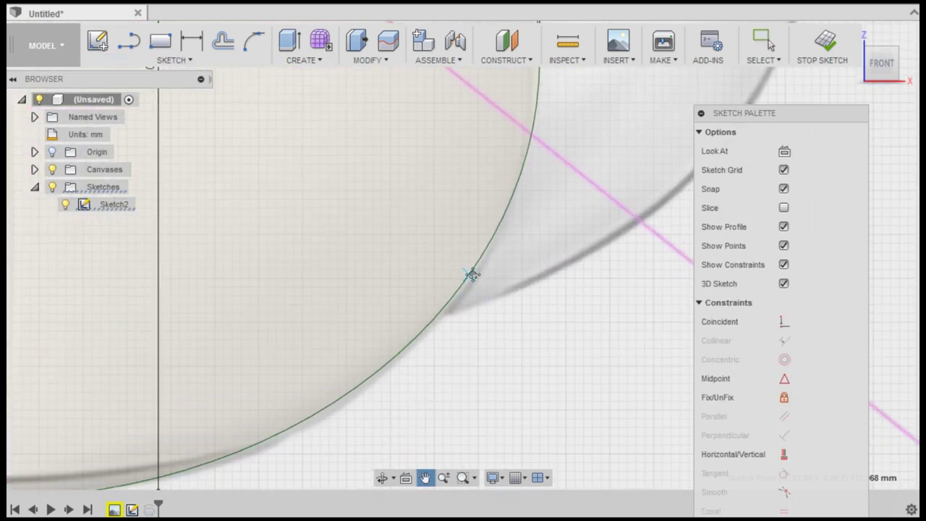
click(432, 317)
Add points along the spout's lower edge, ending the spline at the spout tip.
scroll(601, 246, down, 2)
scroll(607, 240, down, 2)
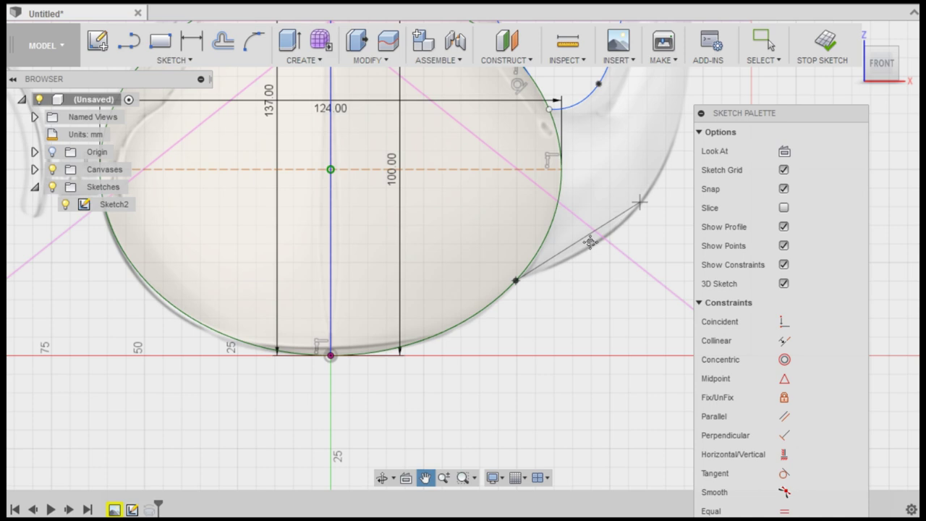
middle_drag(641, 202, 465, 360)
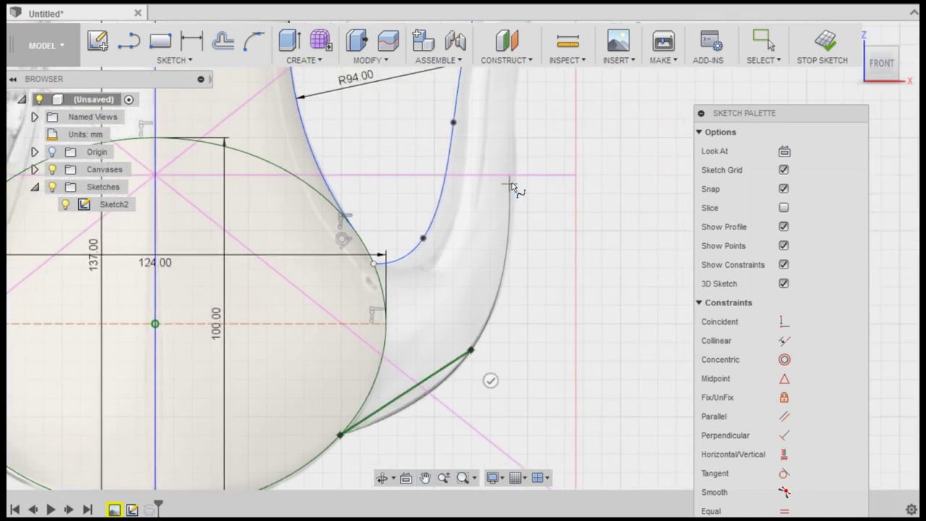
click(517, 155)
scroll(522, 162, down, 2)
middle_drag(527, 167, 482, 286)
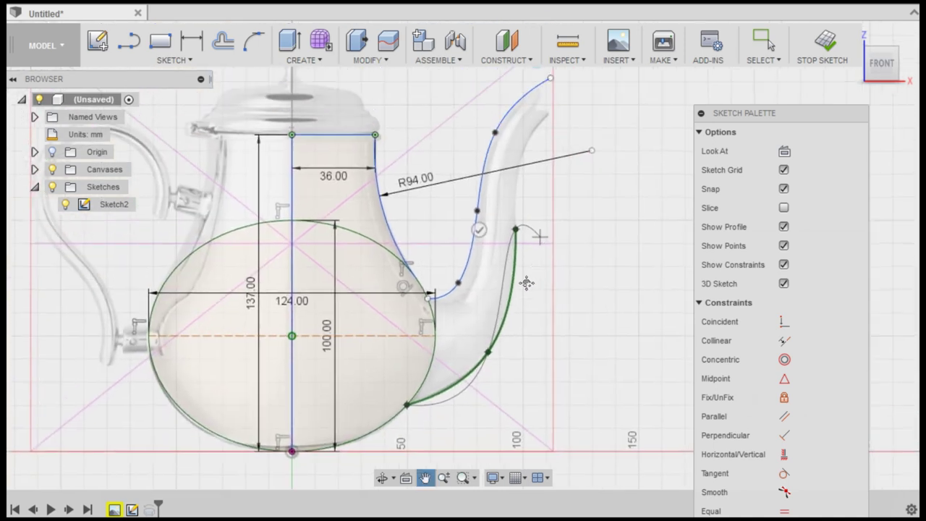
scroll(482, 286, up, 1)
click(485, 282)
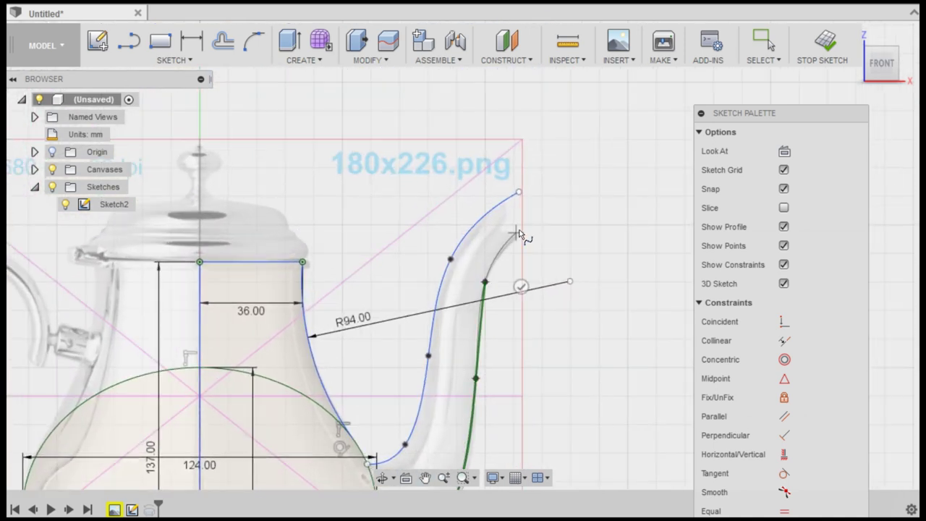
click(528, 230)
key(Return)
Drag a fit point of the lower spout curve to follow the spout outline.
scroll(542, 253, down, 2)
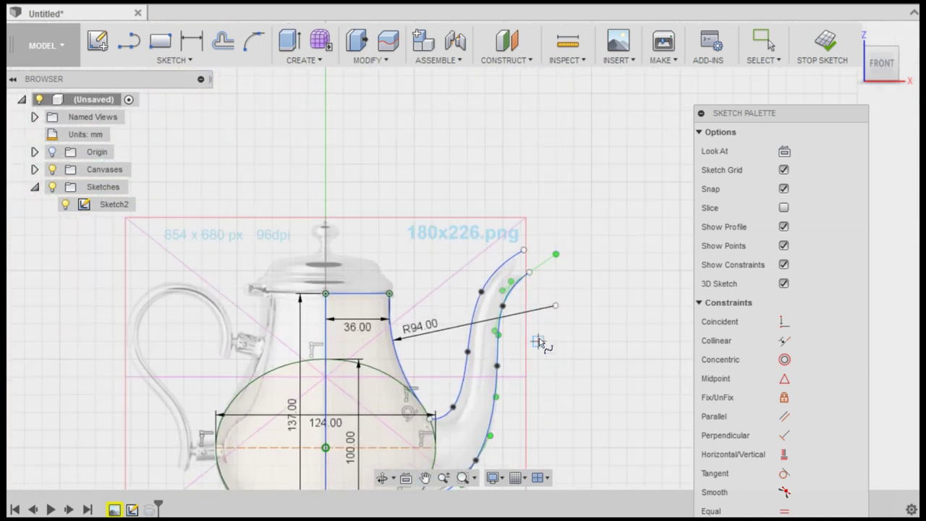
middle_drag(542, 340, 569, 212)
click(764, 42)
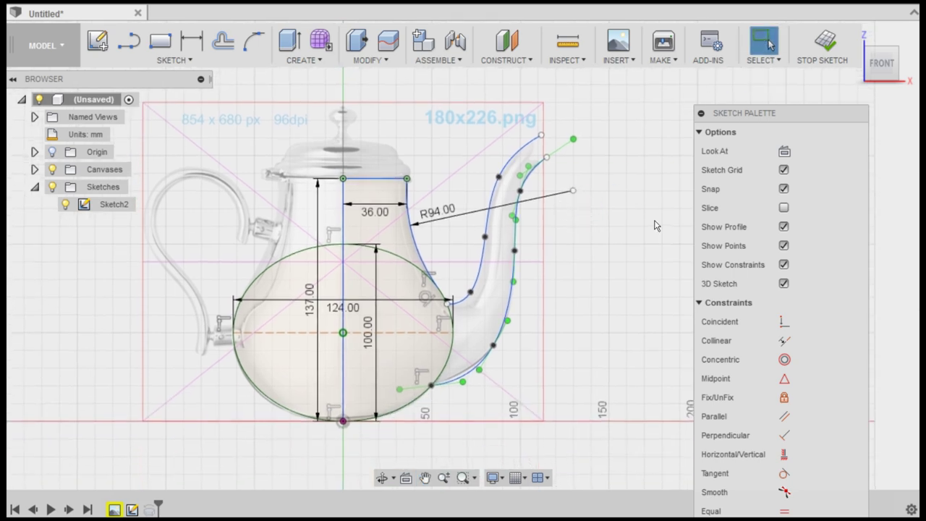
click(612, 313)
scroll(565, 338, up, 2)
scroll(498, 373, up, 2)
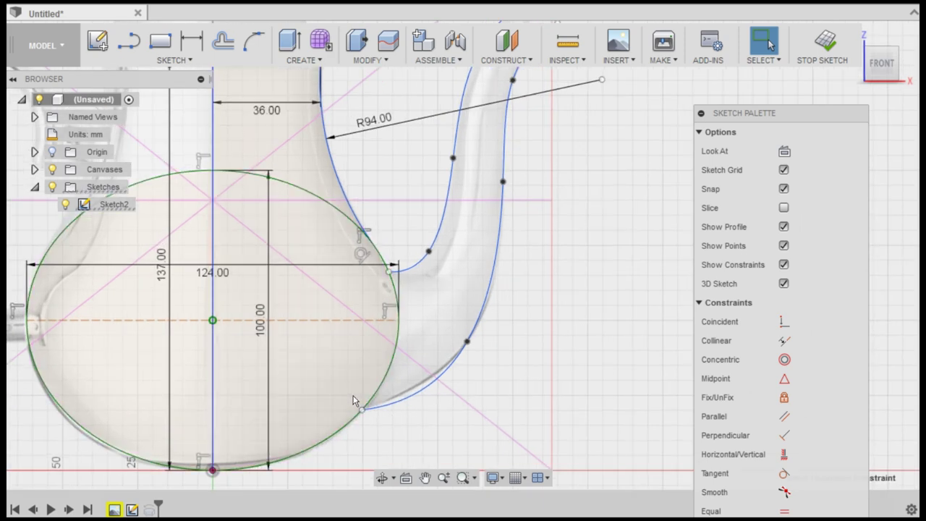
scroll(463, 394, up, 1)
click(469, 326)
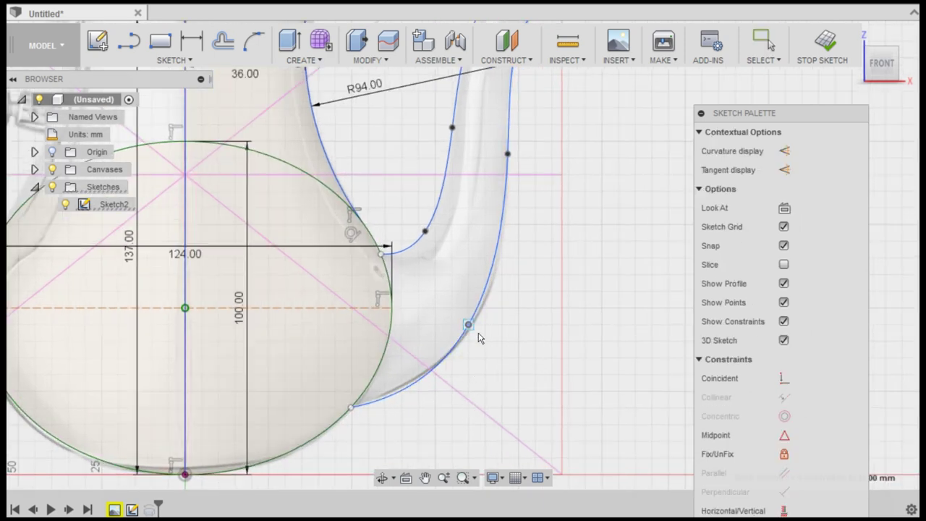
drag(468, 325, 485, 299)
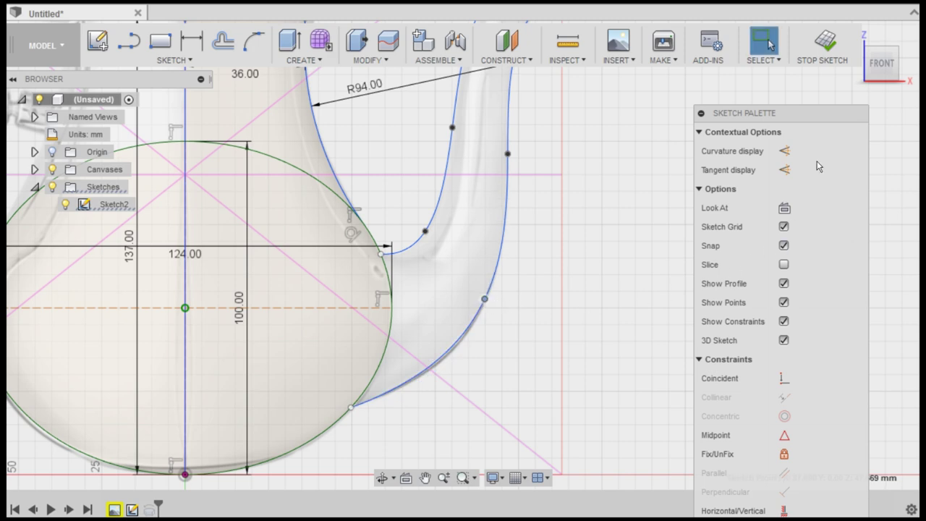
Move the lower curve's tip endpoint to line up with the spout tip.
scroll(532, 376, up, 1)
scroll(532, 376, up, 1)
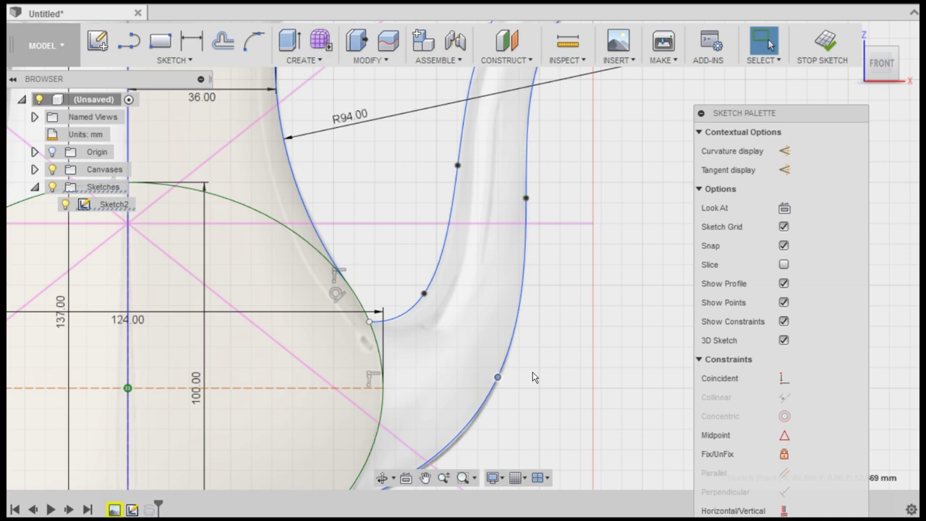
scroll(533, 377, down, 2)
scroll(549, 240, down, 1)
middle_drag(575, 246, 583, 315)
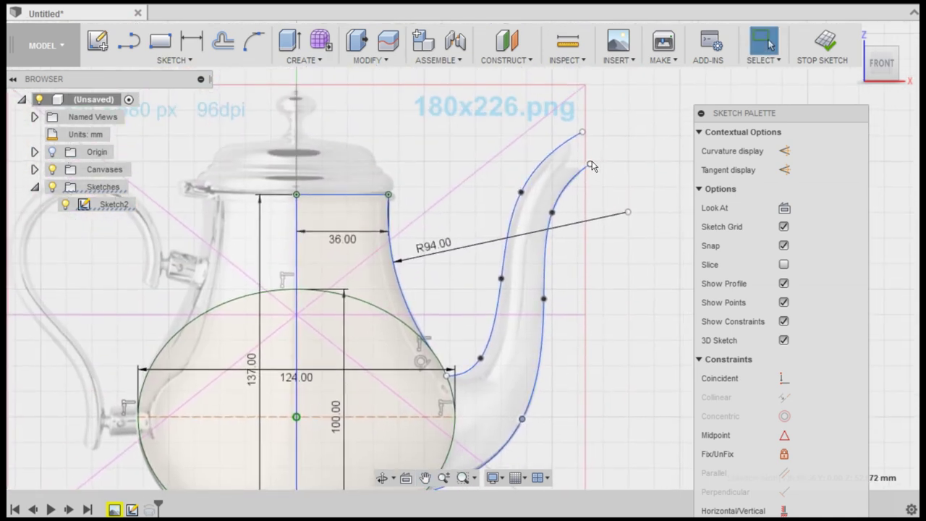
drag(589, 166, 601, 162)
scroll(600, 160, up, 1)
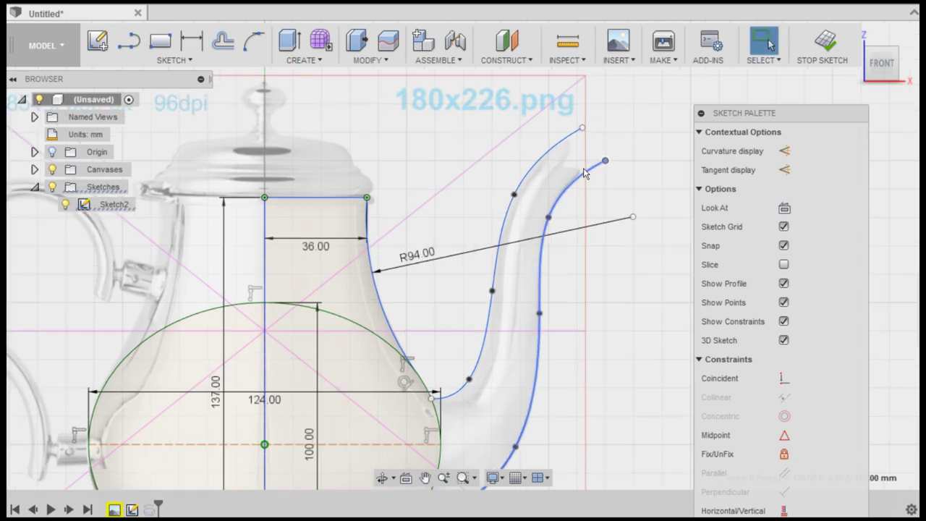
scroll(615, 166, up, 3)
drag(636, 151, 624, 149)
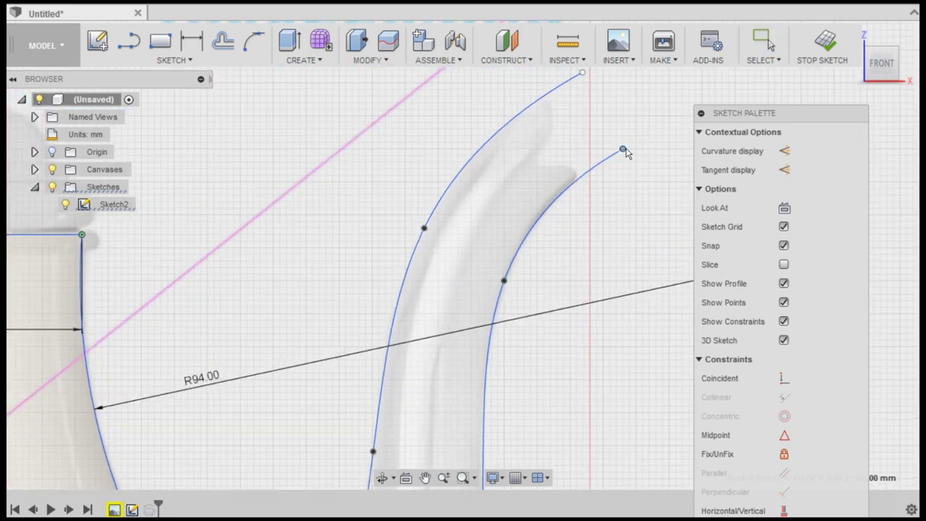
scroll(625, 151, down, 3)
scroll(581, 239, down, 2)
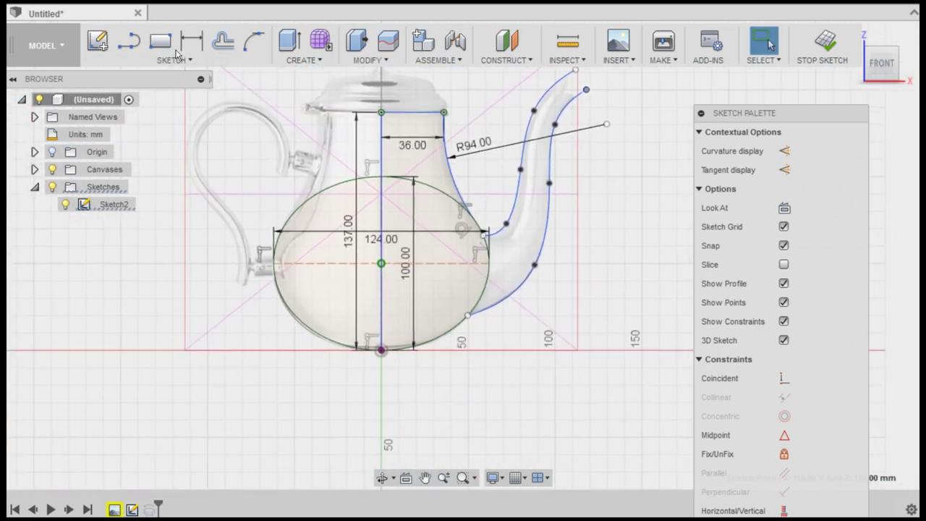
Draw a straight line joining the base ends of the two spout curves.
click(129, 41)
scroll(481, 253, up, 2)
scroll(517, 232, up, 2)
scroll(521, 210, up, 1)
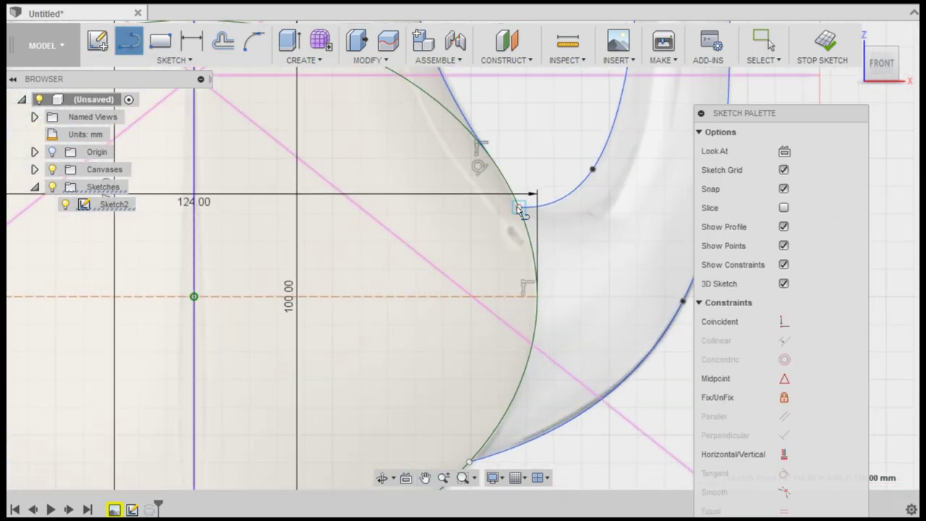
click(519, 210)
middle_drag(475, 421, 482, 306)
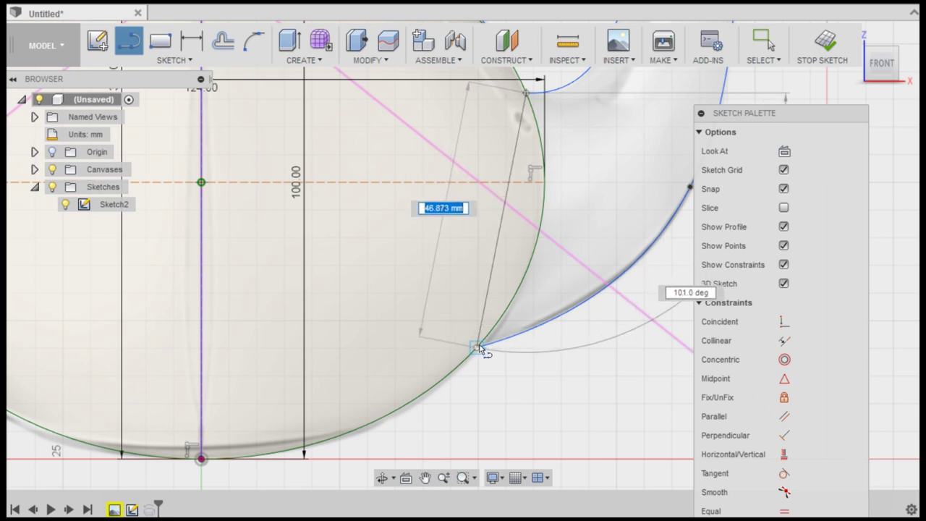
click(479, 346)
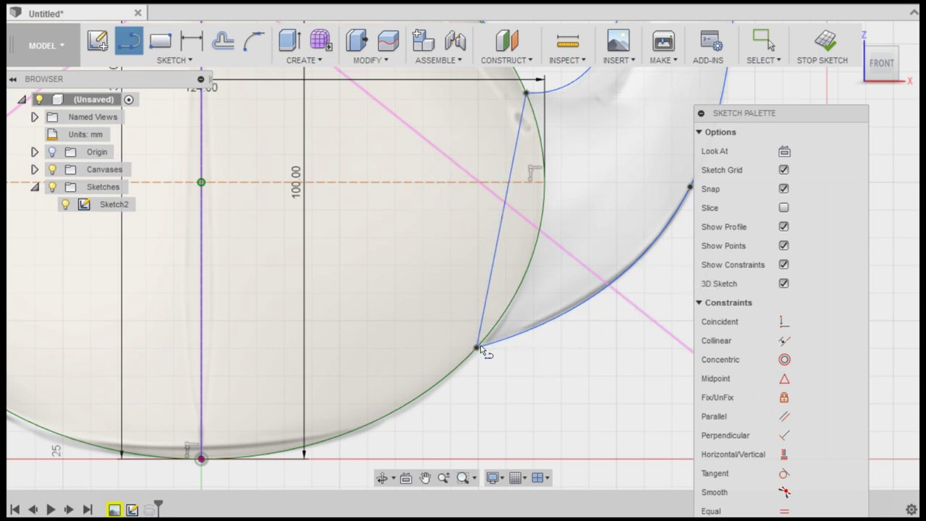
Convert the spout-base line to construction geometry.
click(762, 45)
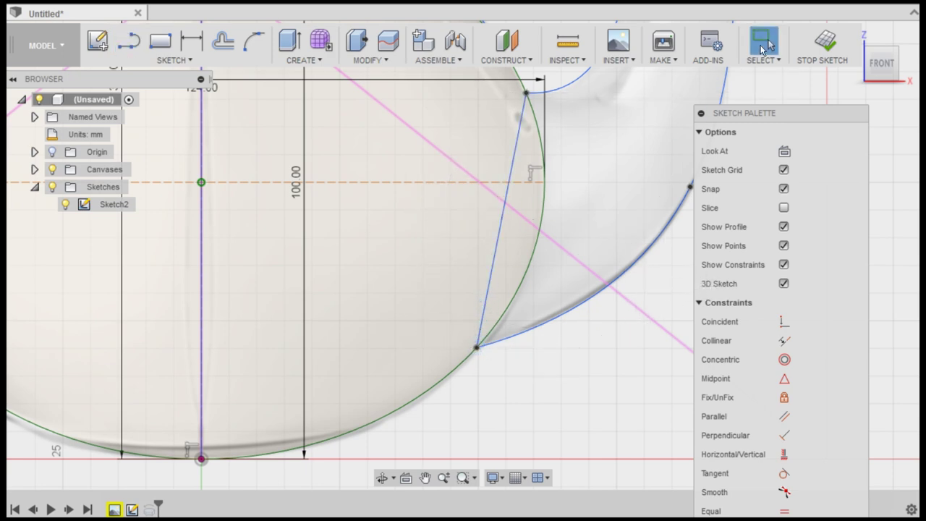
click(505, 214)
click(784, 151)
scroll(618, 287, down, 2)
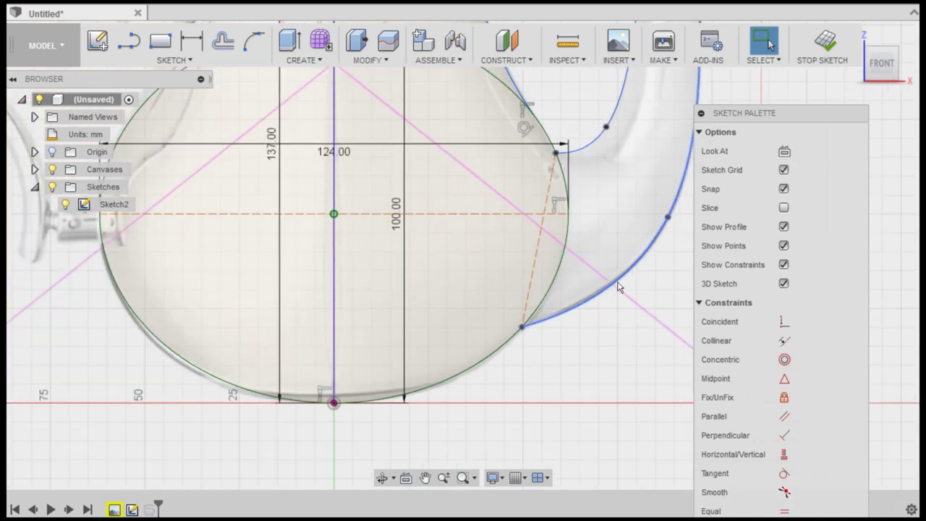
scroll(615, 268, down, 2)
middle_drag(611, 243, 579, 455)
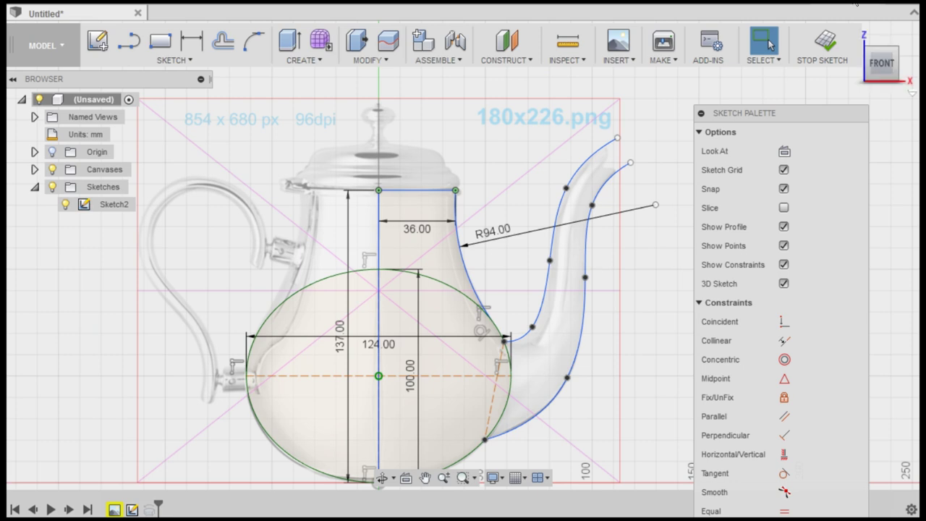
Finish Sketch2 and add a 0° Plane at Angle through the spout-base construction line.
click(819, 54)
click(506, 60)
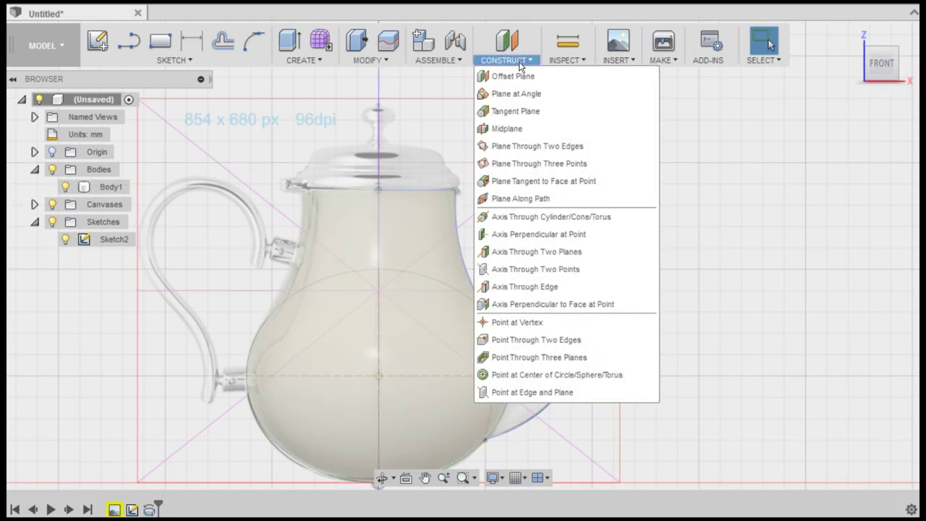
click(533, 100)
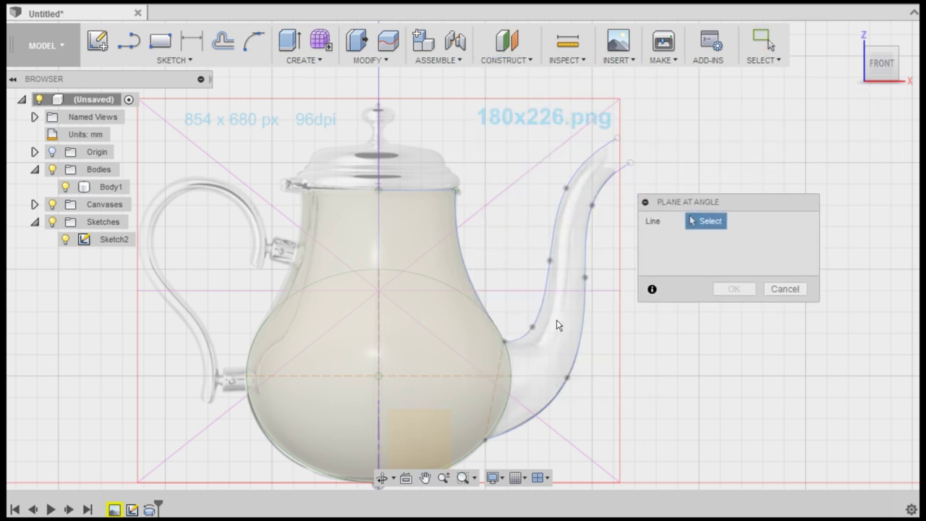
scroll(497, 398, up, 2)
click(508, 384)
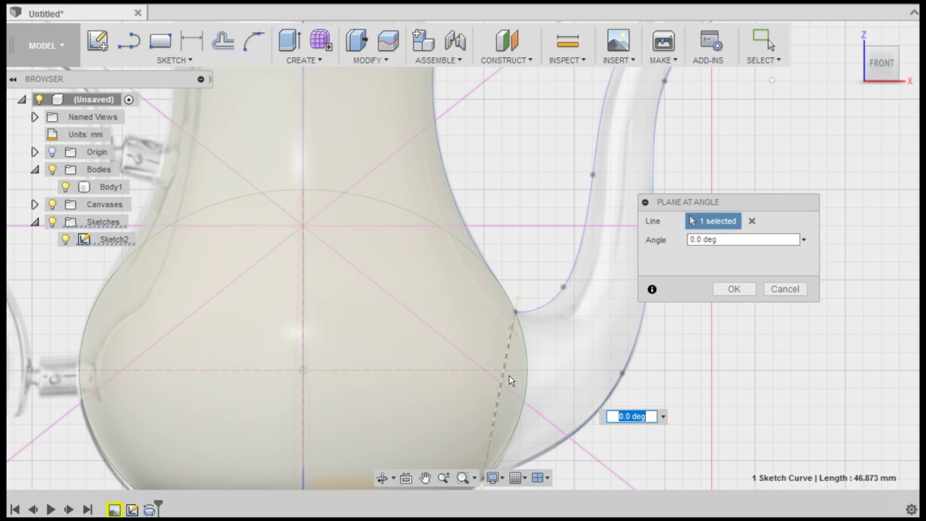
click(897, 48)
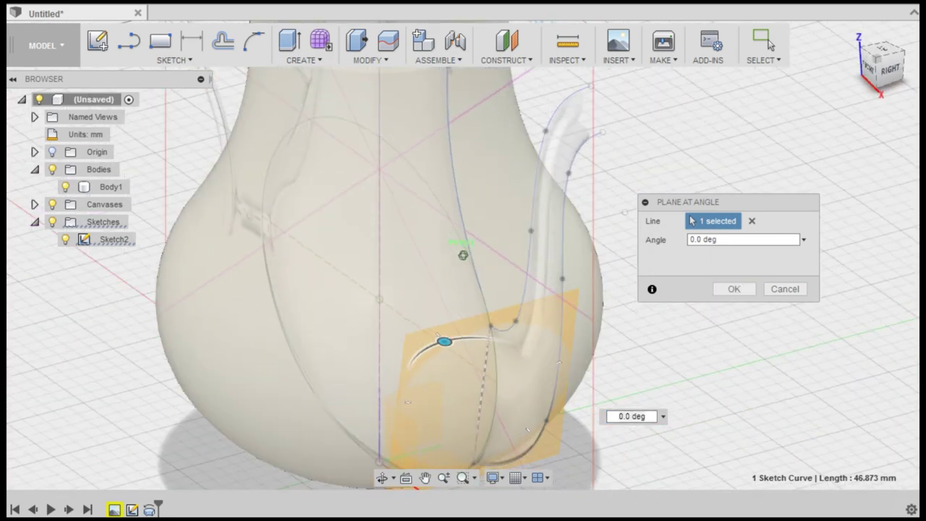
click(732, 289)
scroll(728, 279, down, 4)
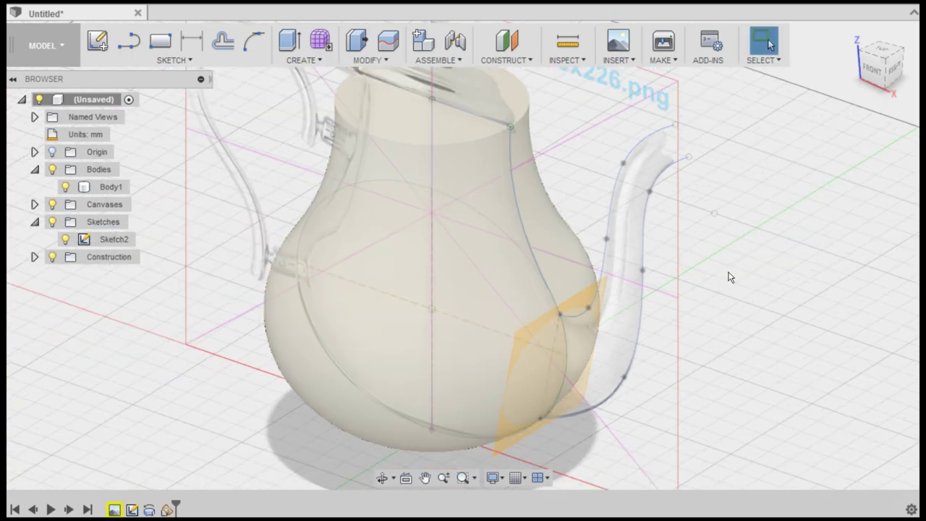
scroll(709, 257, down, 2)
Create Sketch3 on the angled spout-base plane, then return to the front view.
drag(705, 251, 635, 273)
key(Escape)
click(174, 60)
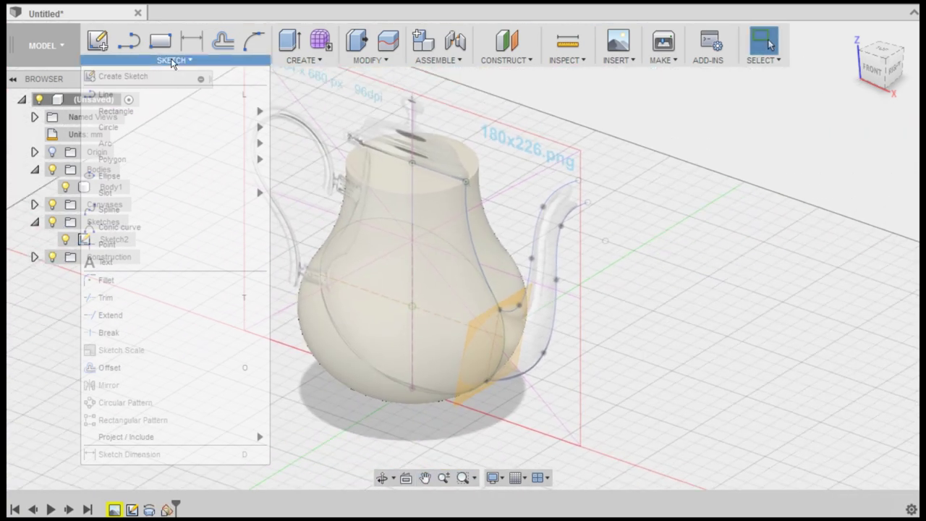
click(172, 75)
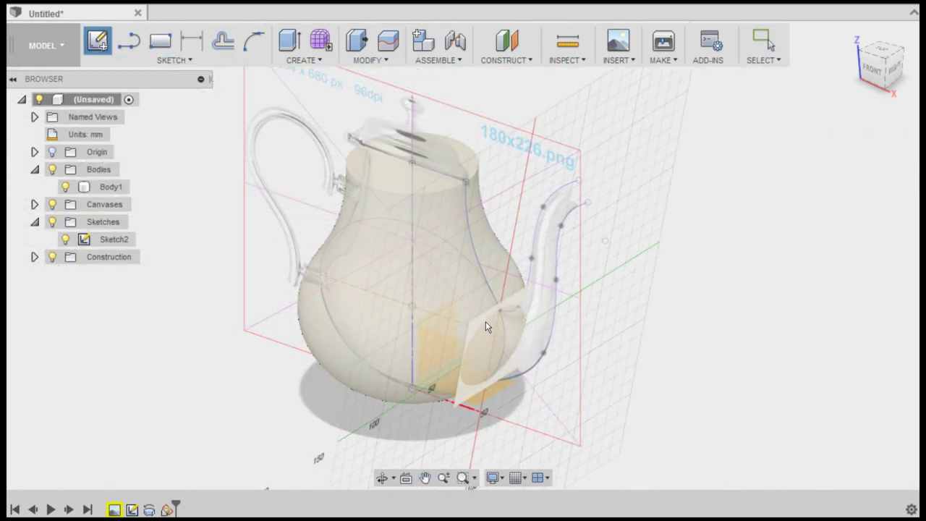
click(485, 321)
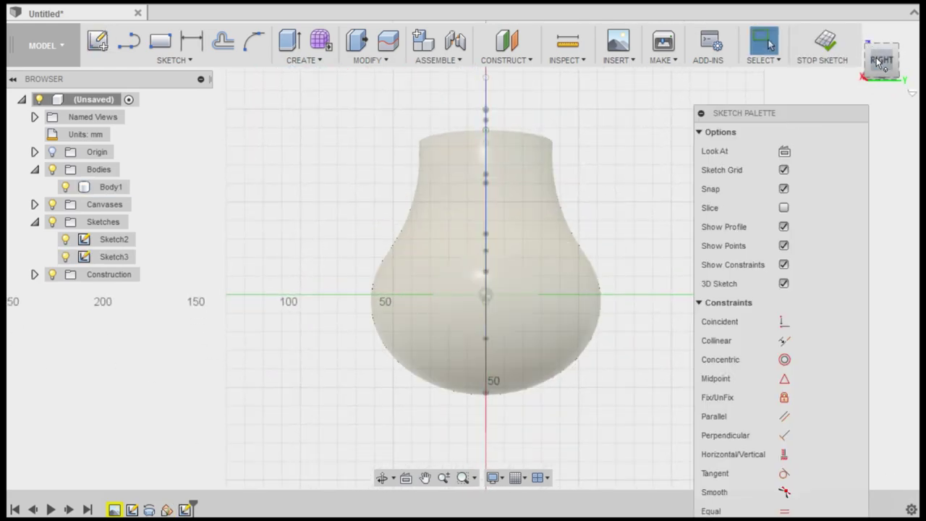
drag(878, 63, 886, 73)
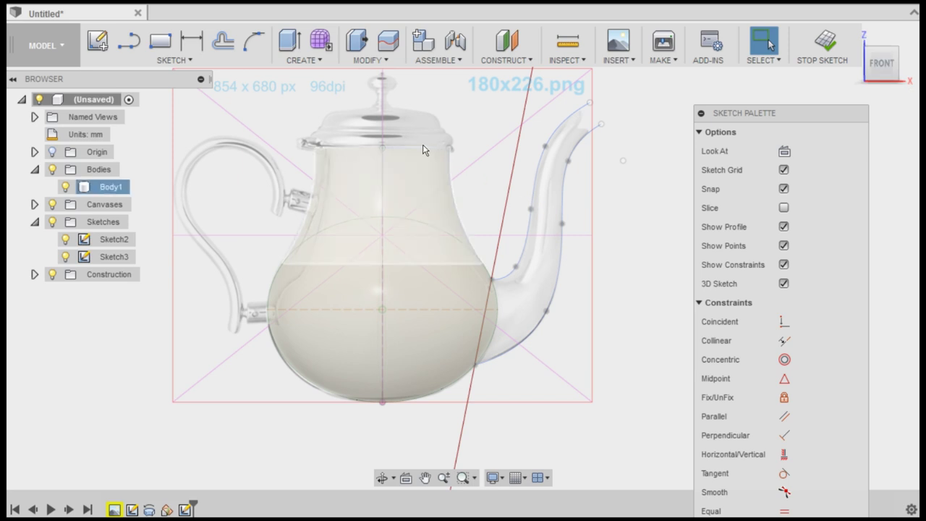
click(190, 62)
mouse_move(127, 436)
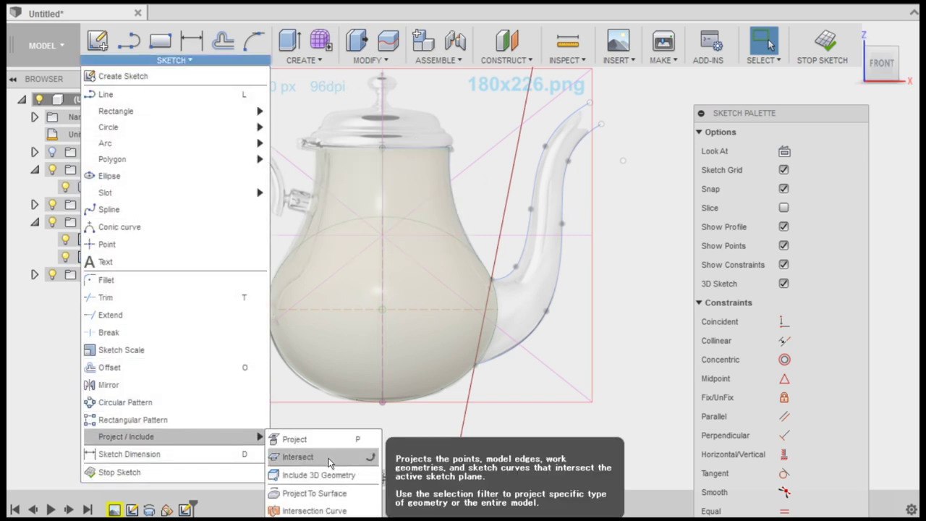
Intersect both spout curves with the sketch plane, creating two intersection points.
click(328, 459)
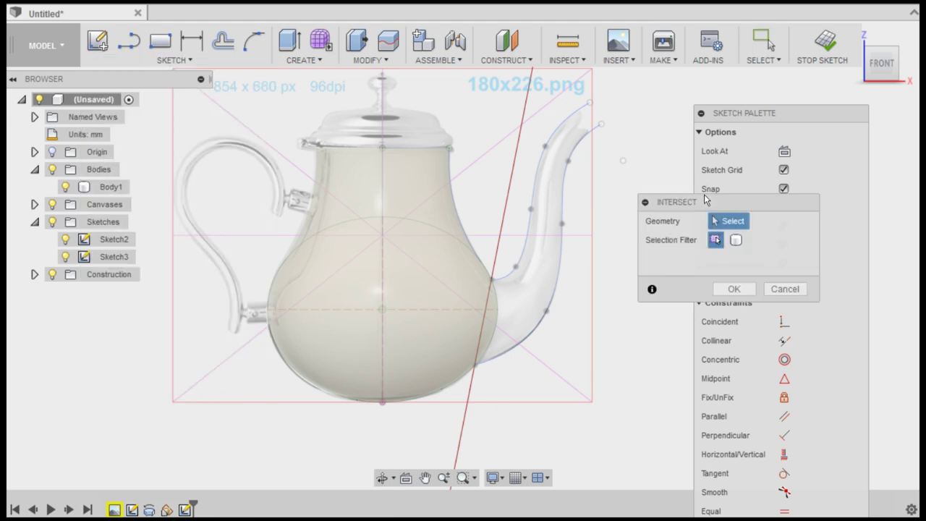
drag(704, 193, 682, 165)
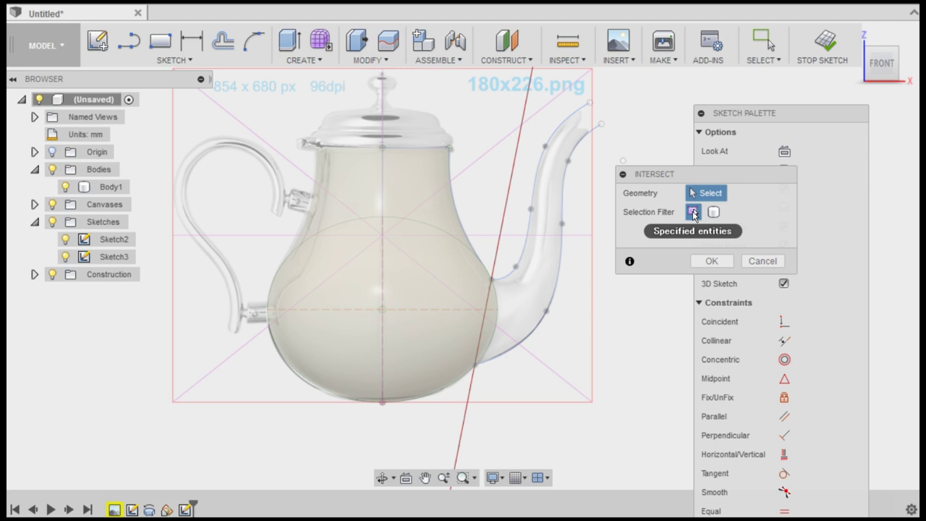
click(530, 254)
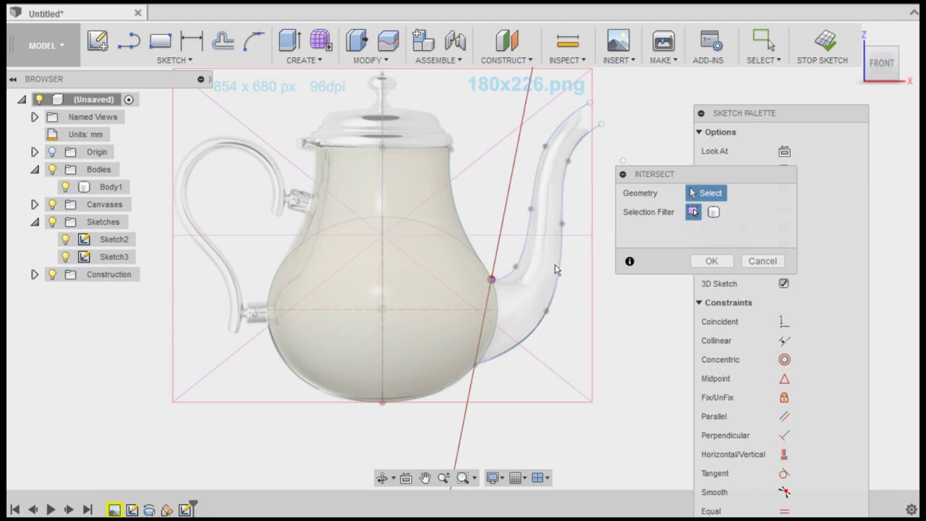
click(709, 262)
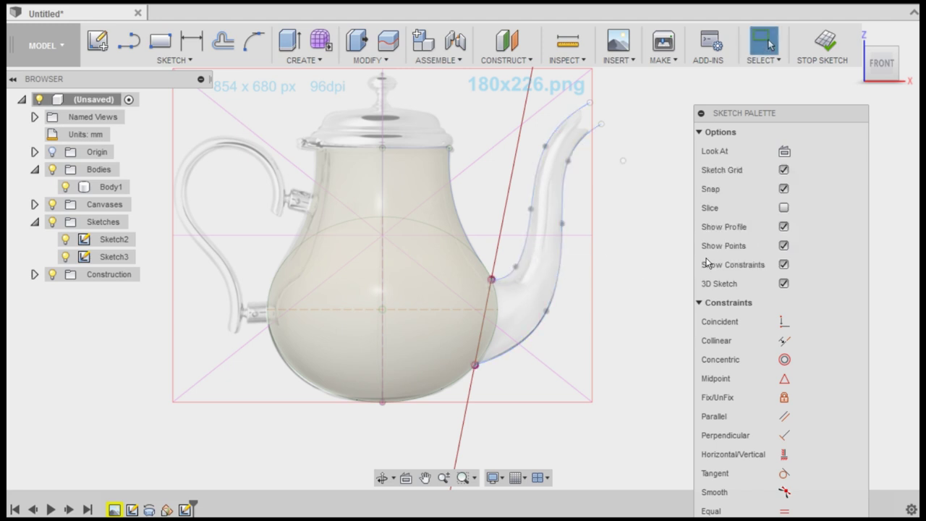
drag(885, 64, 872, 58)
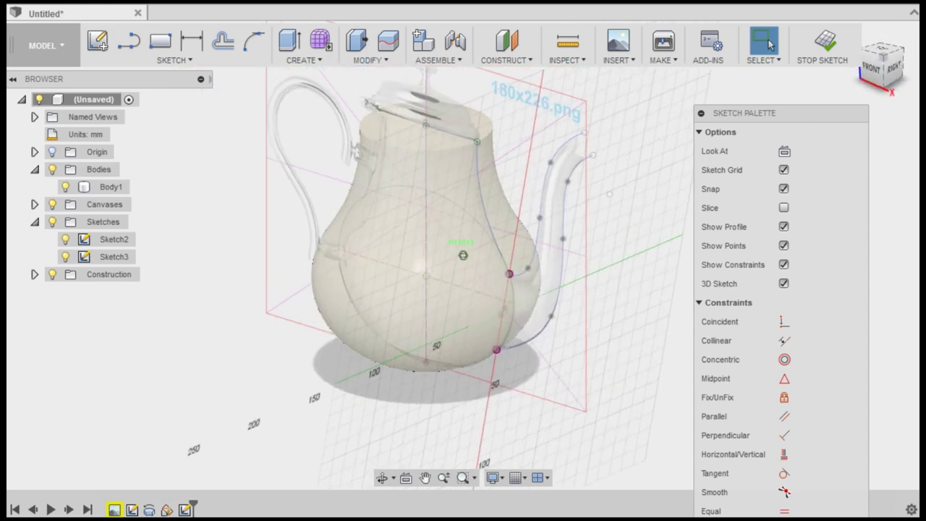
middle_drag(605, 219, 492, 259)
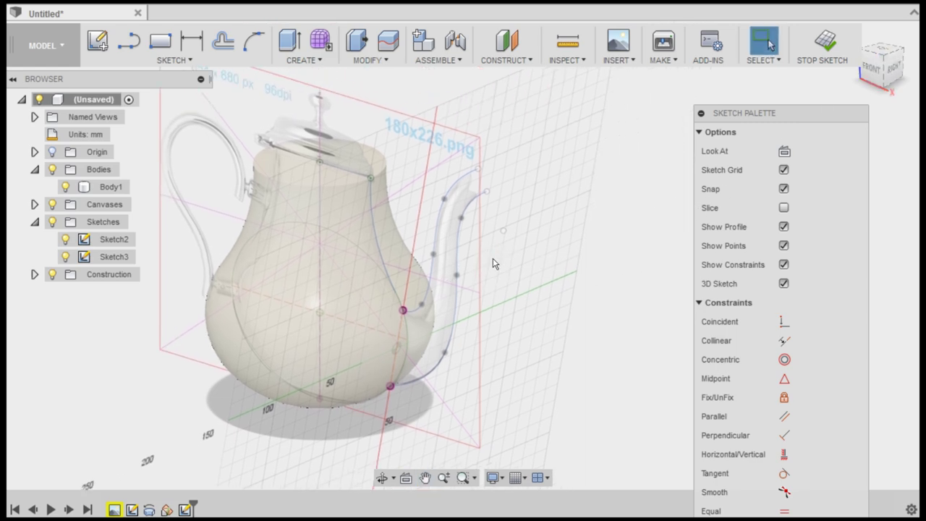
click(34, 274)
Show Plane1, look straight at it, and hide the Sketch2 curves.
click(111, 291)
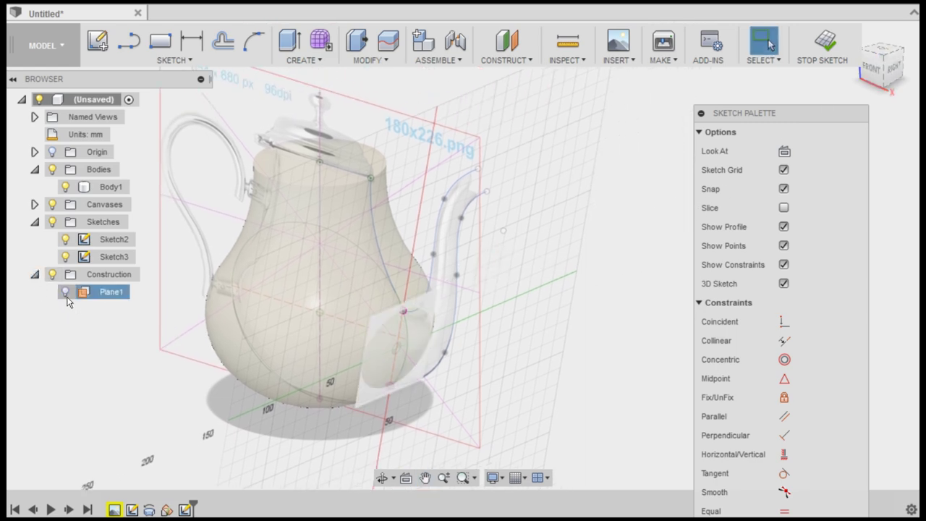
click(384, 327)
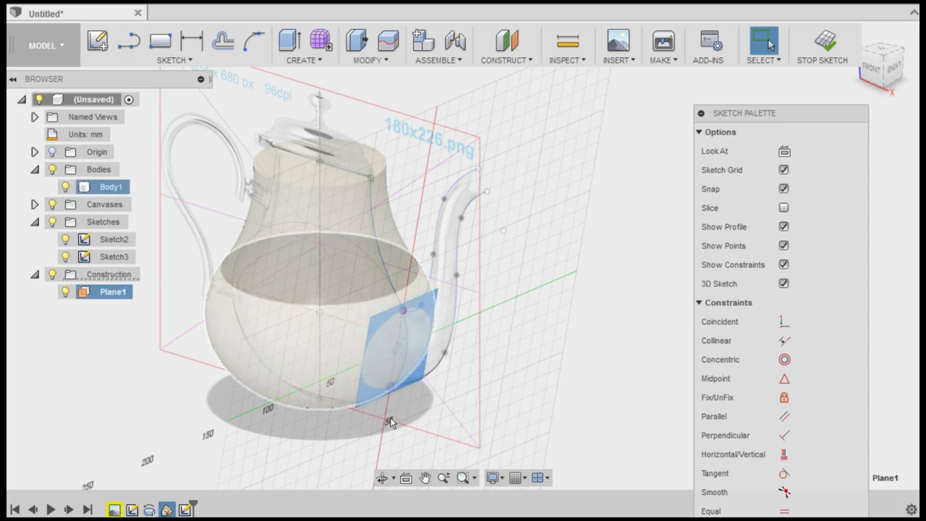
click(406, 477)
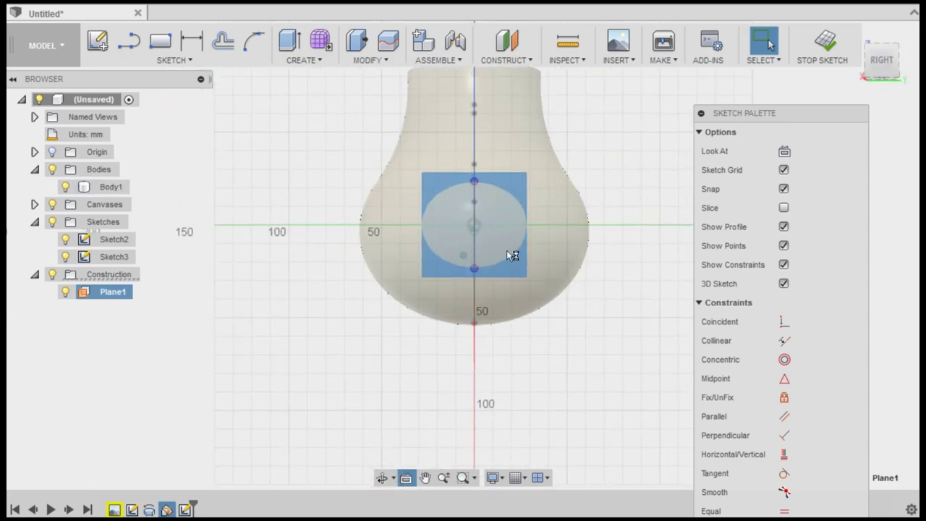
middle_drag(506, 250, 436, 331)
click(67, 241)
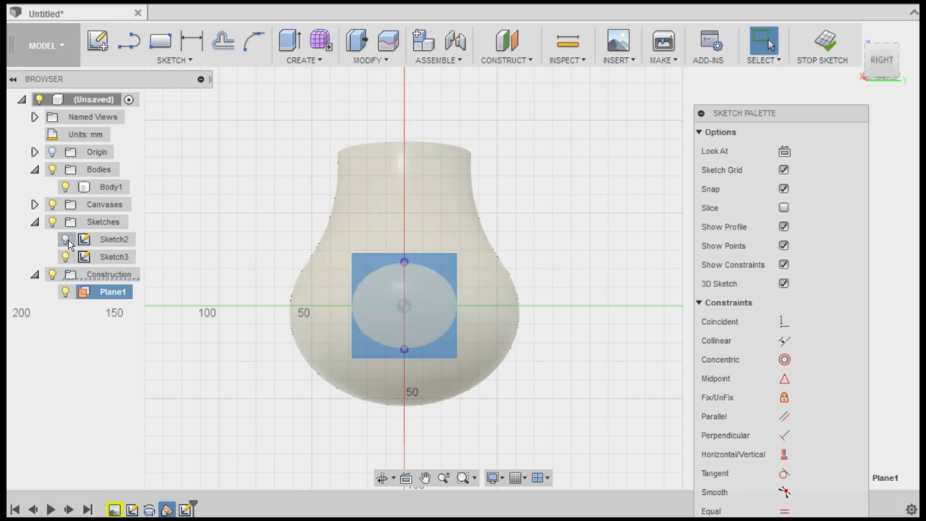
Draw a 2-point circle through the two intersection points, finish the sketch, and view Front.
click(173, 60)
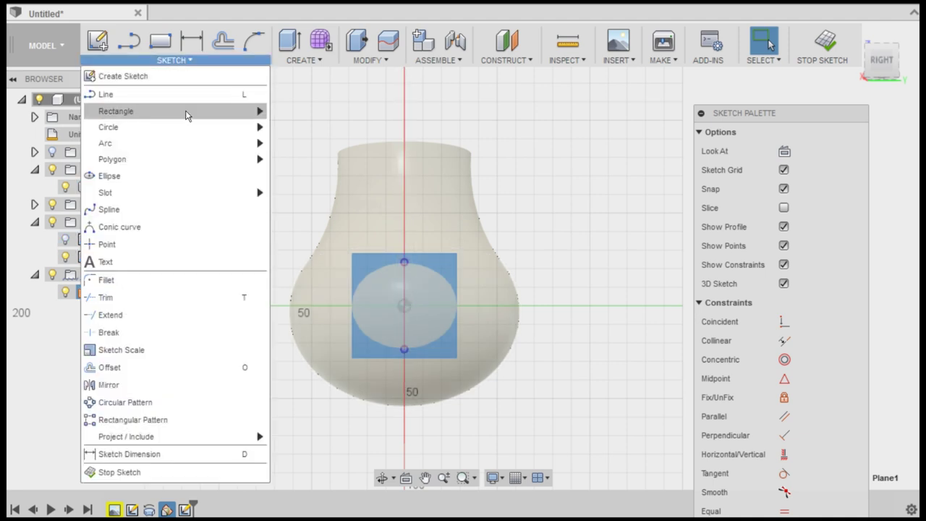
mouse_move(174, 127)
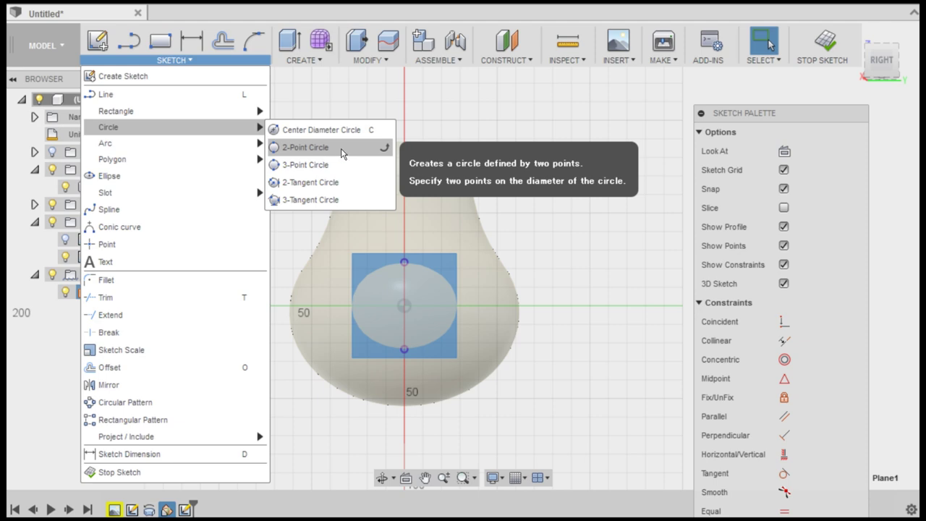
click(343, 147)
scroll(427, 264, up, 2)
click(413, 286)
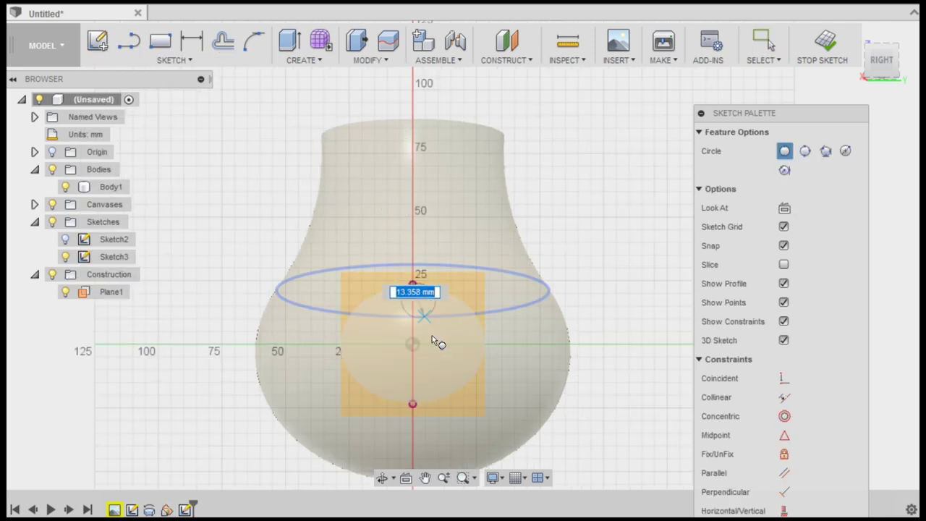
click(413, 403)
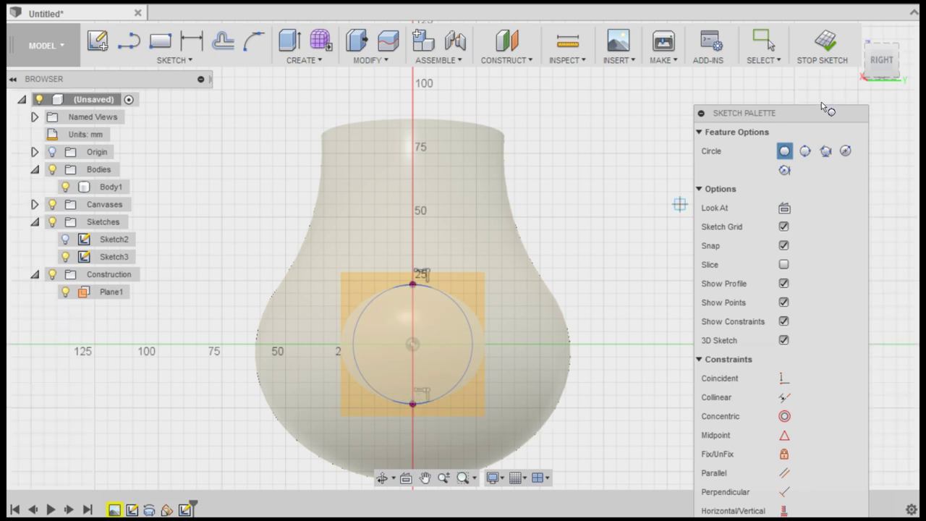
click(842, 42)
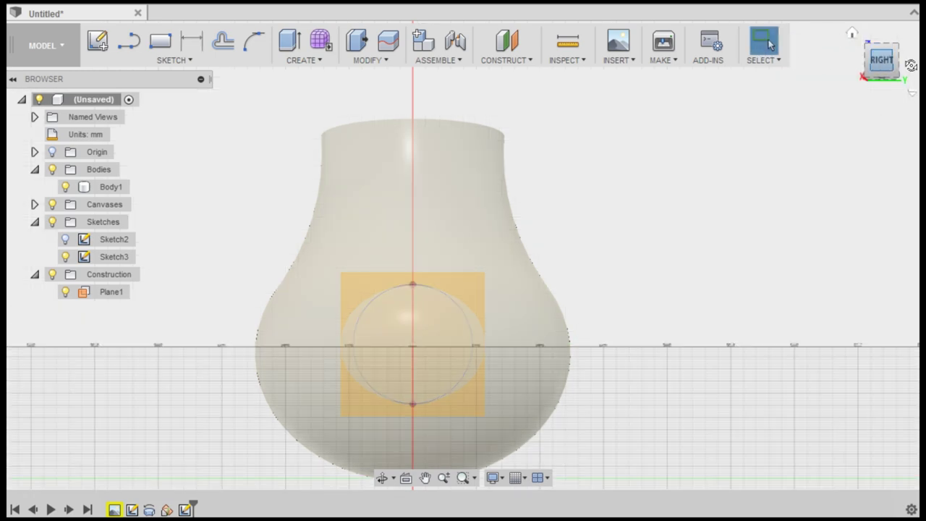
click(912, 65)
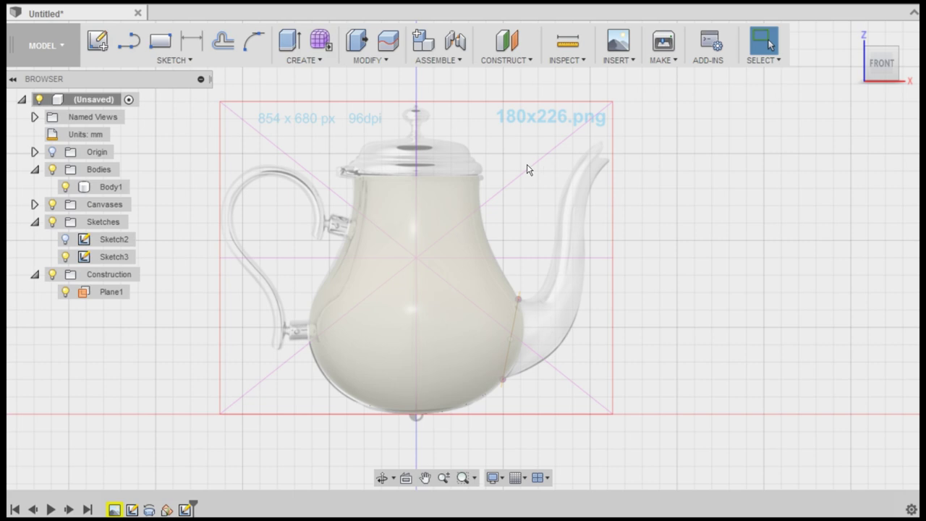
Start a Path + Guide Rail sweep with the Sketch3 circle as profile.
click(296, 62)
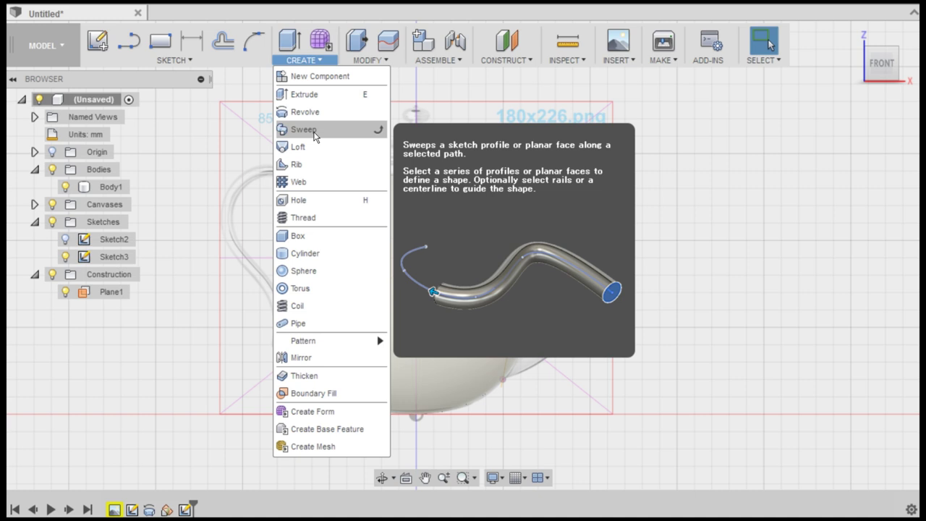
click(315, 137)
click(734, 194)
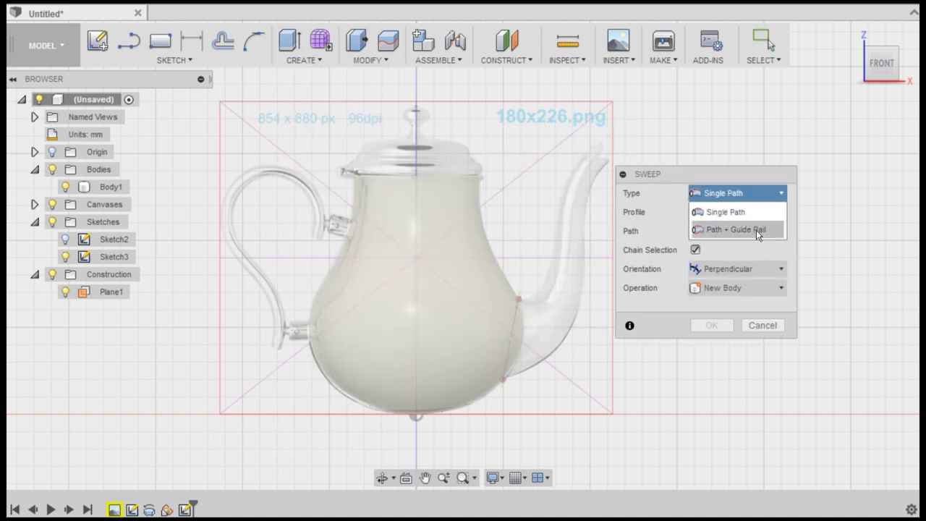
click(758, 231)
drag(888, 64, 843, 98)
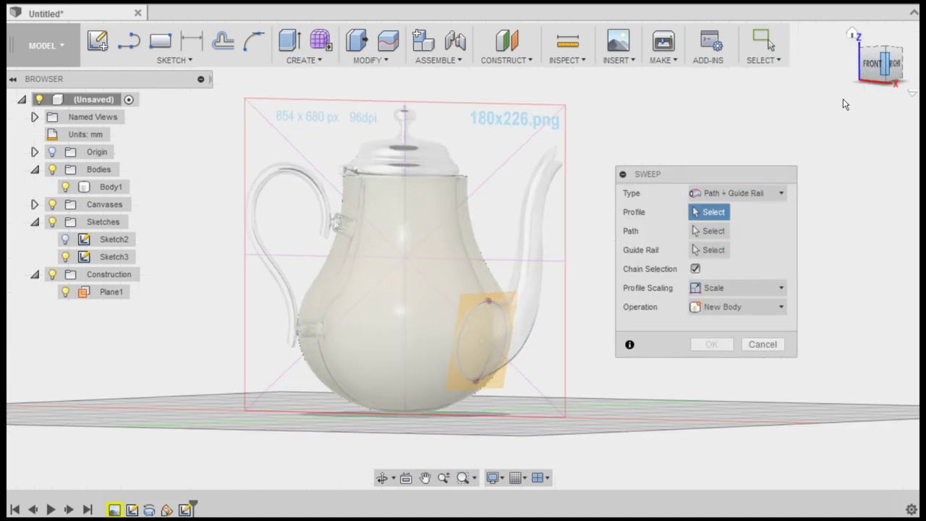
click(467, 330)
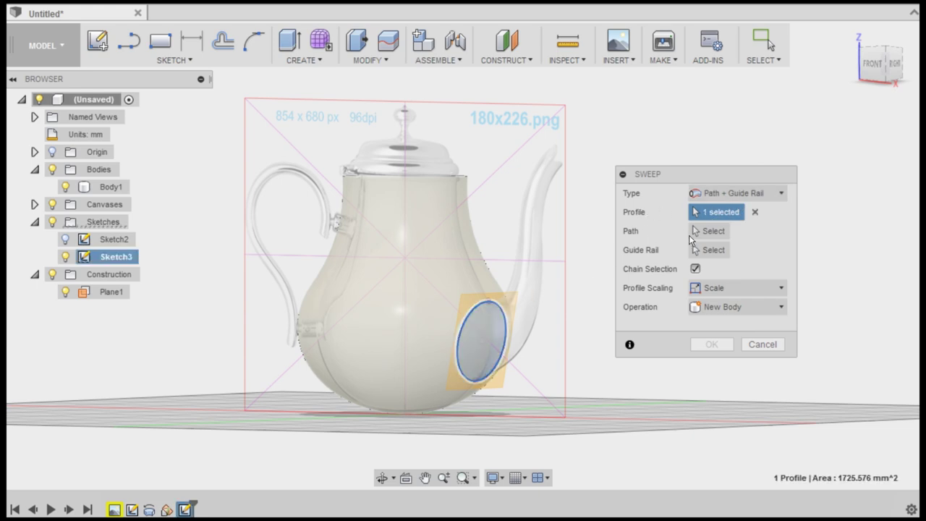
Use the upper spout curve as path and the lower as guide rail, joining to the body.
click(872, 67)
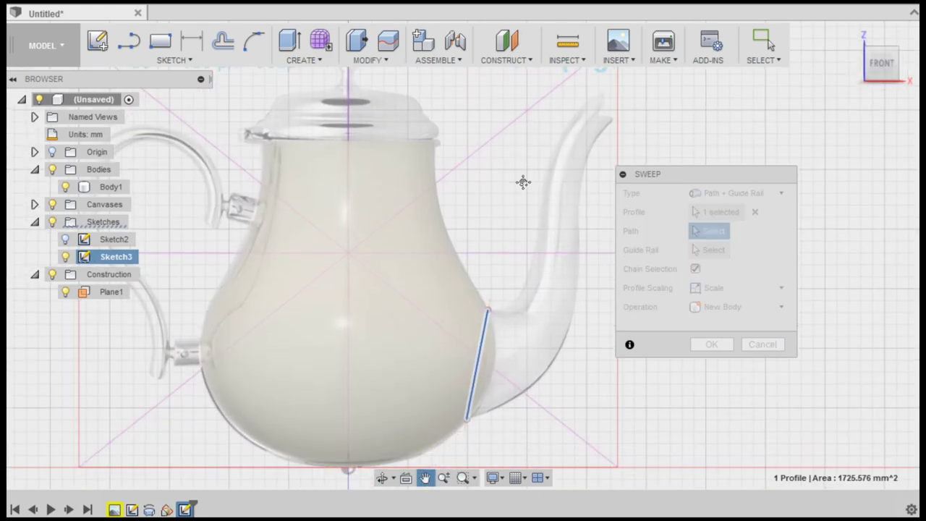
click(64, 241)
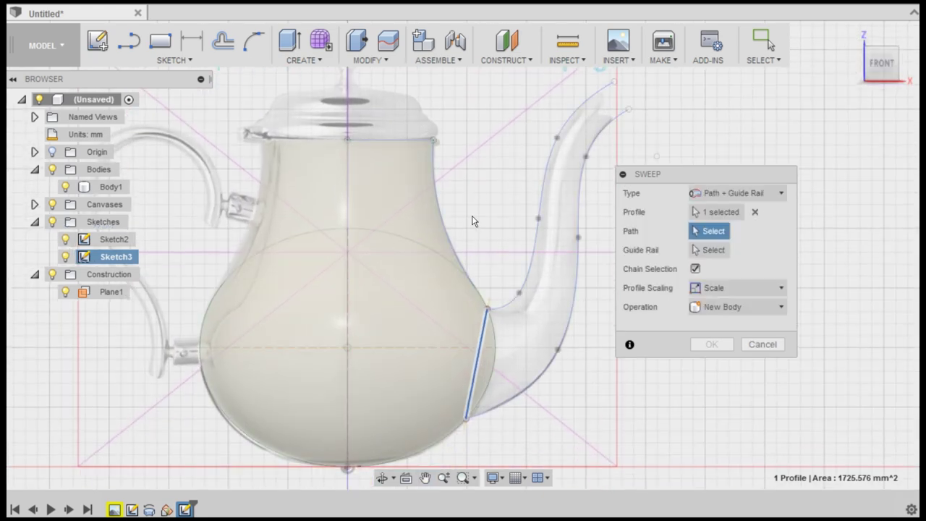
click(538, 202)
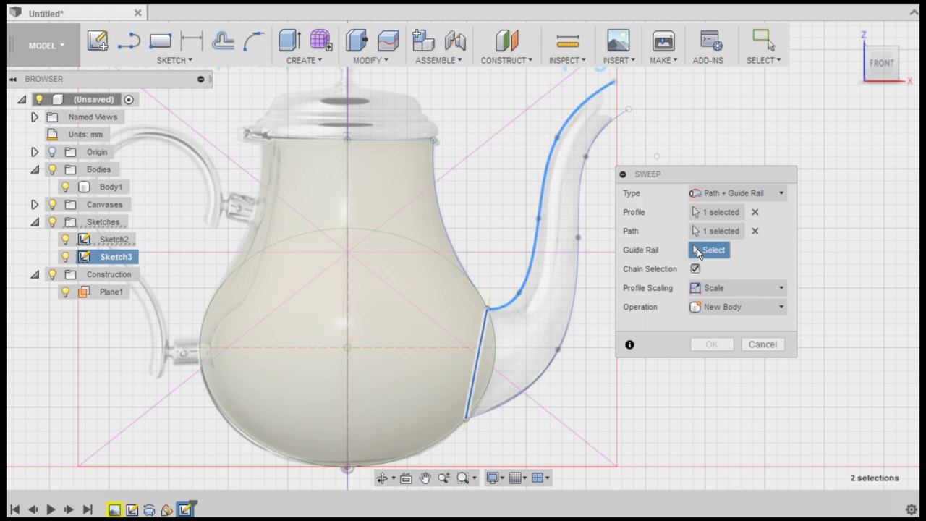
click(576, 270)
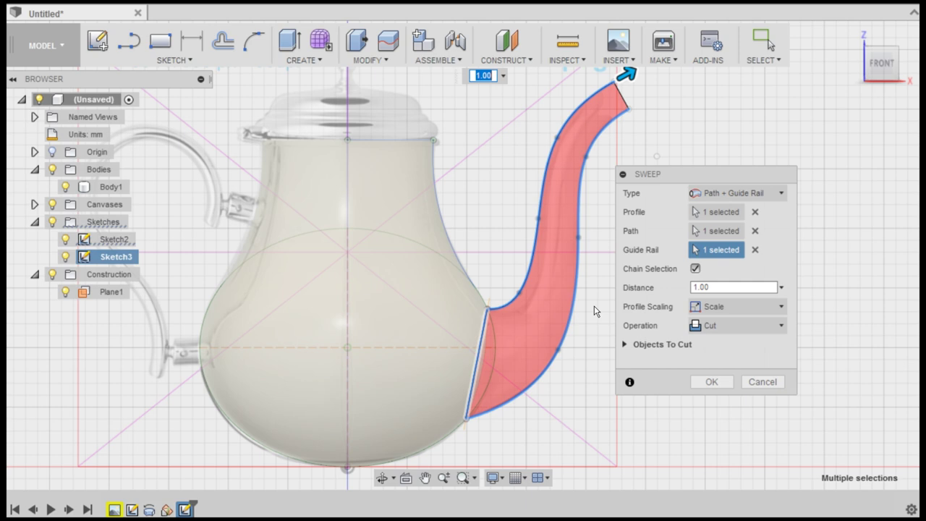
click(723, 330)
click(729, 355)
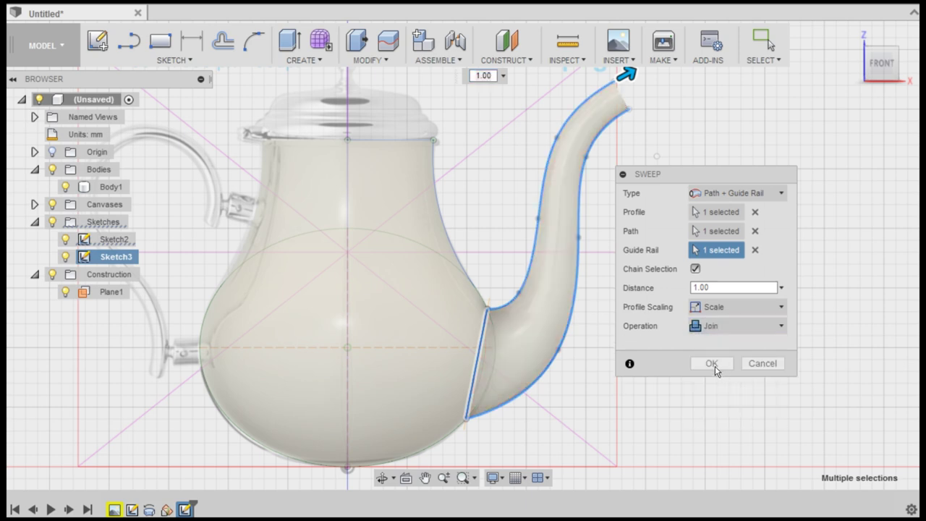
click(712, 363)
scroll(662, 311, down, 2)
scroll(687, 276, down, 2)
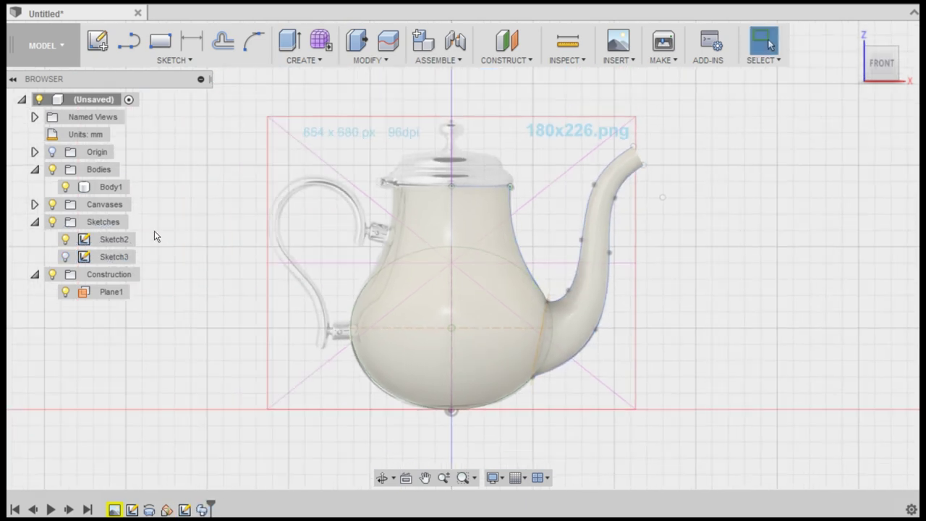
Reopen Sketch2 and draw a spline across the spout tip between its arcs.
right_click(119, 240)
click(167, 281)
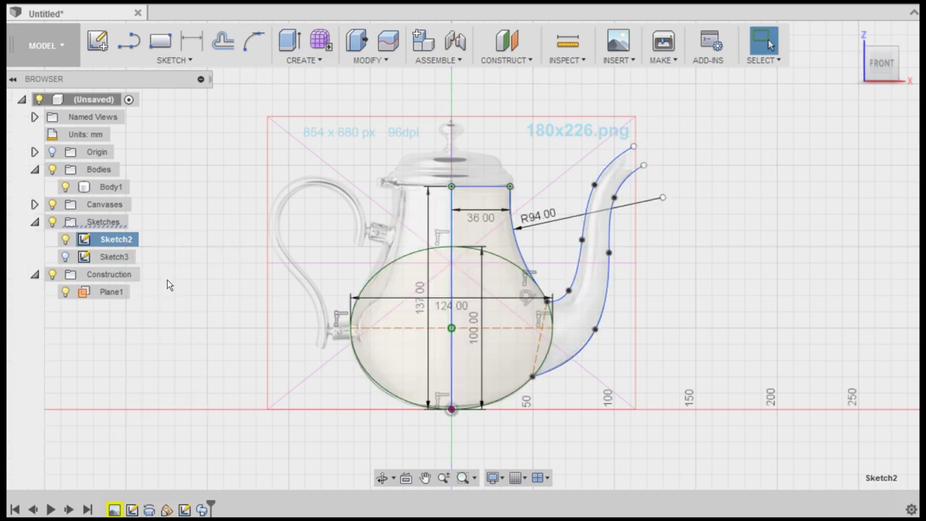
scroll(558, 155, up, 2)
scroll(603, 180, up, 2)
scroll(530, 158, up, 2)
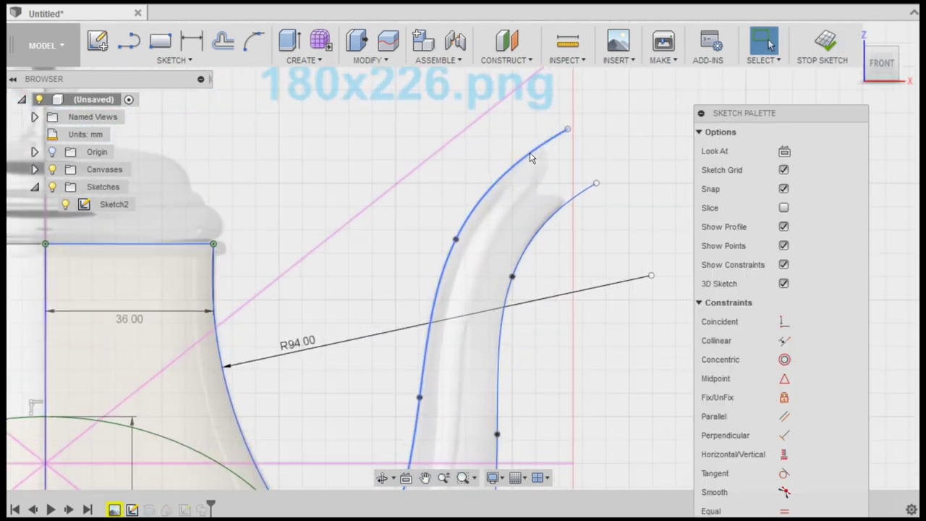
click(173, 60)
click(126, 207)
scroll(442, 144, up, 2)
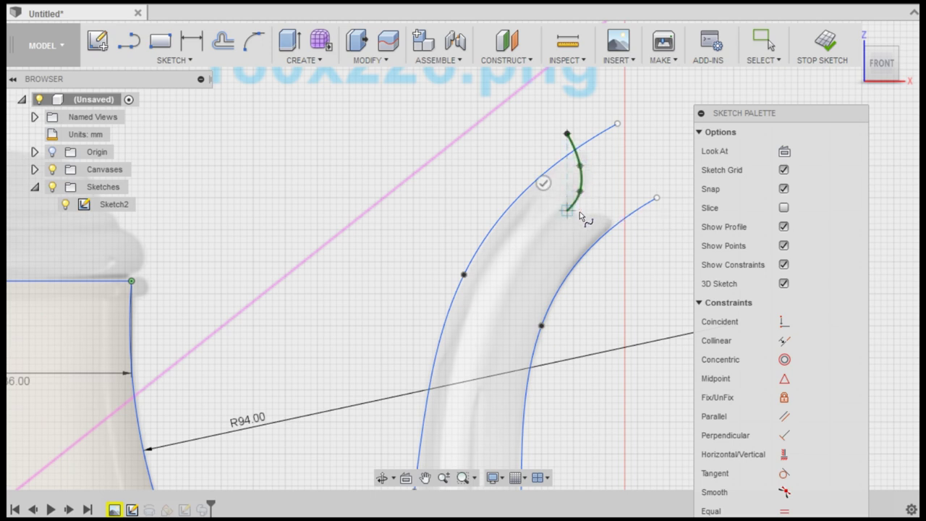
click(626, 229)
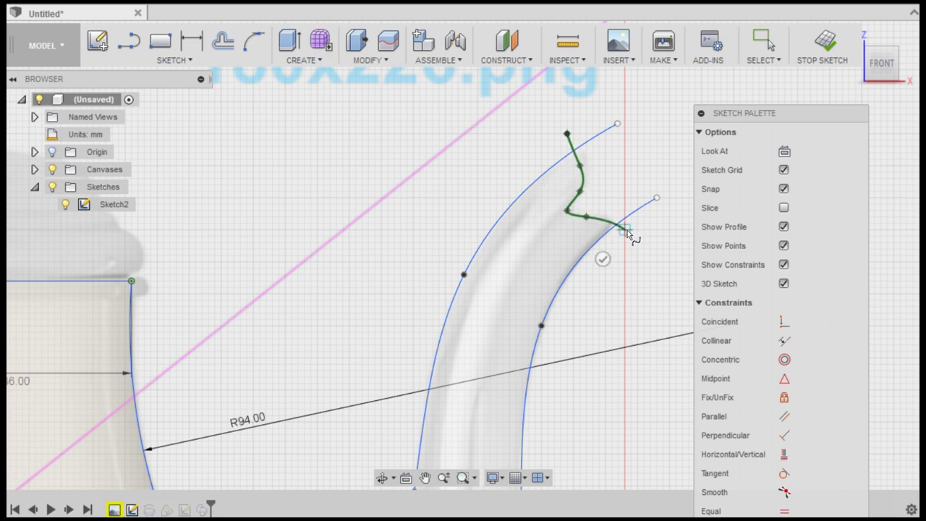
click(603, 258)
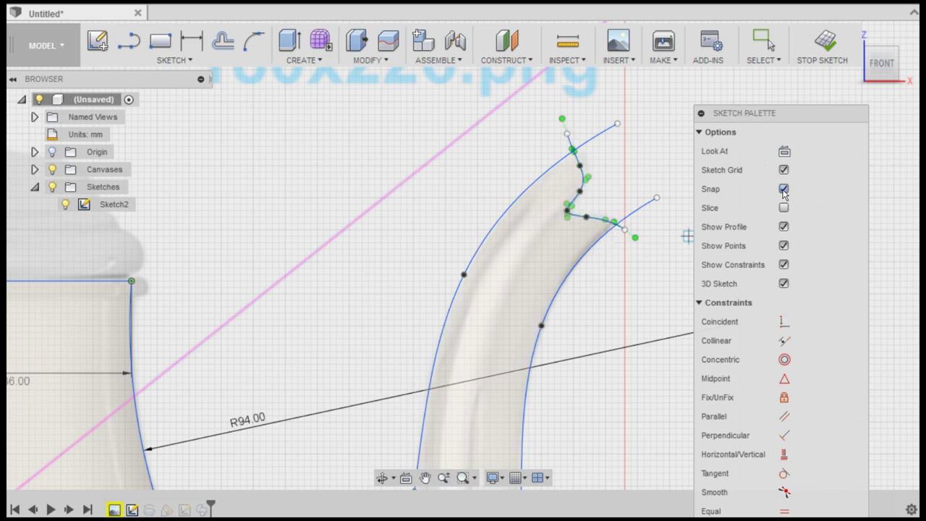
Adjust the spout-tip spline's top endpoint and fit points to form the notch.
scroll(640, 180, up, 2)
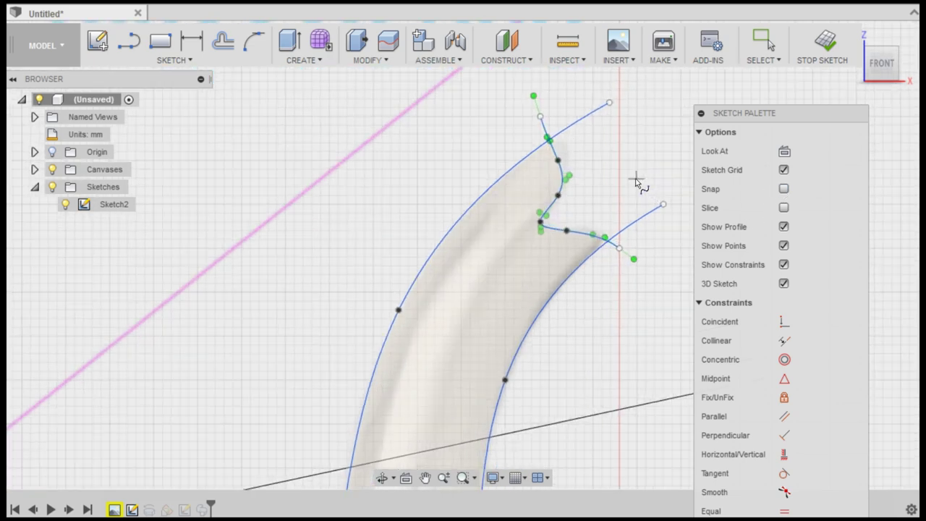
click(762, 42)
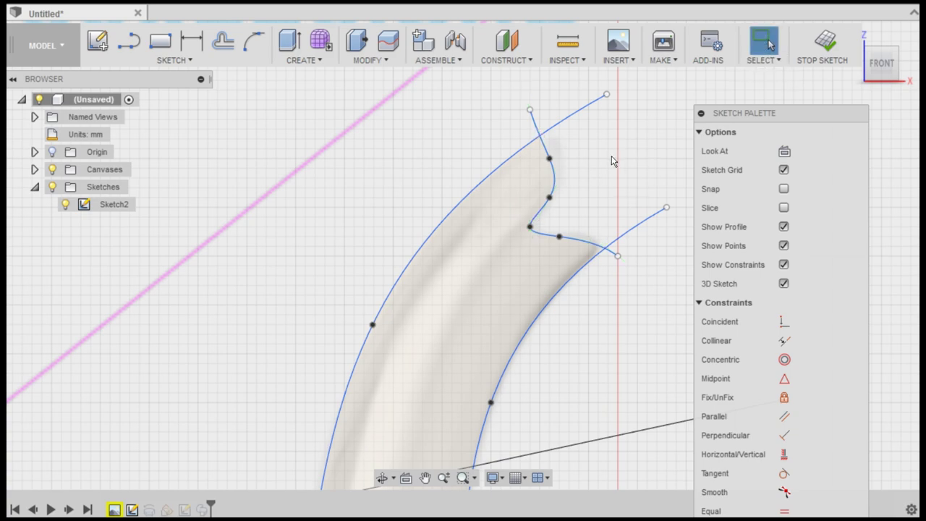
scroll(612, 161, up, 1)
drag(467, 86, 476, 89)
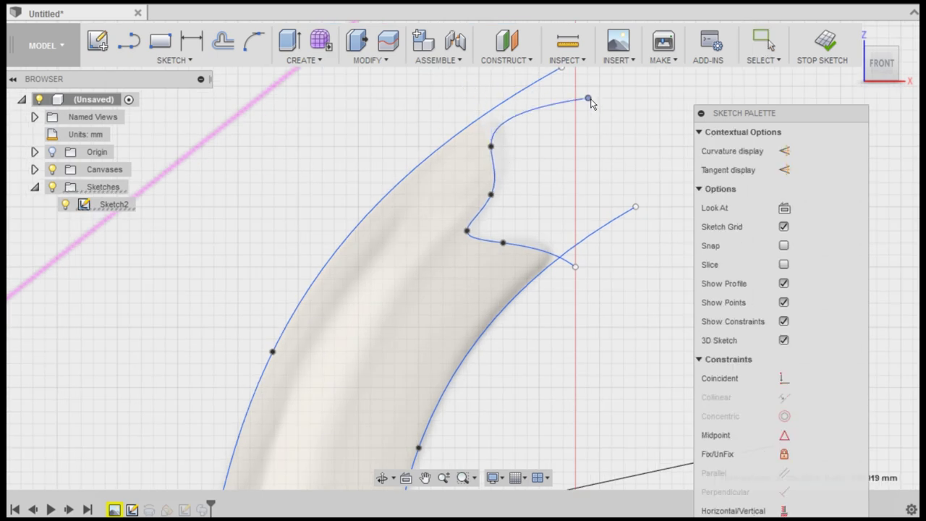
click(492, 190)
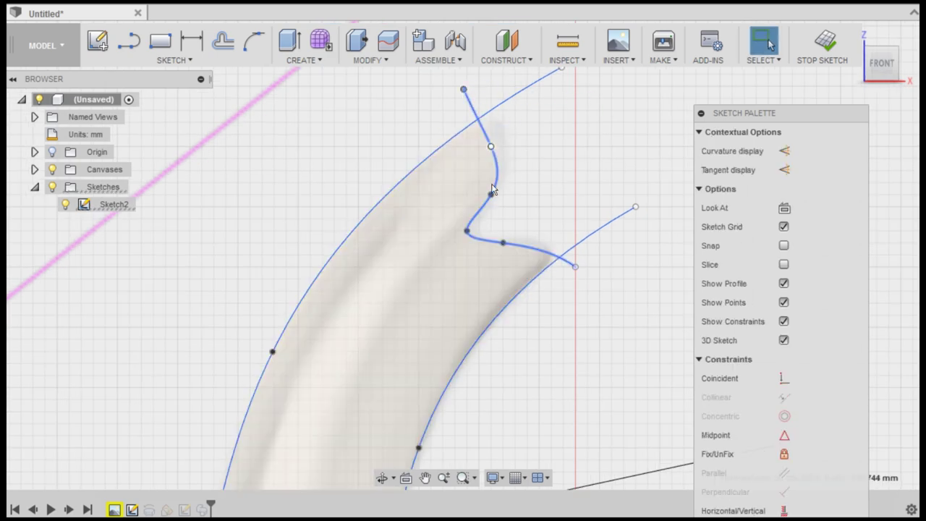
drag(492, 194, 487, 197)
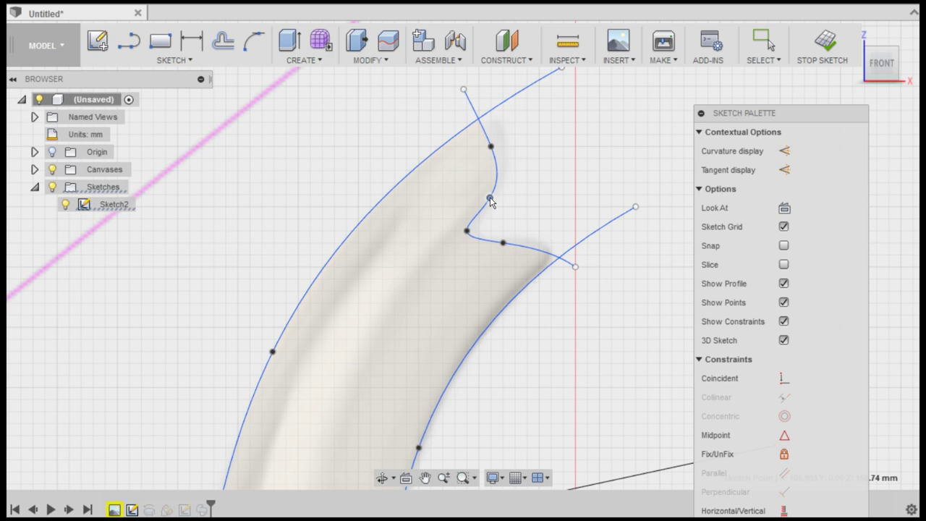
click(483, 208)
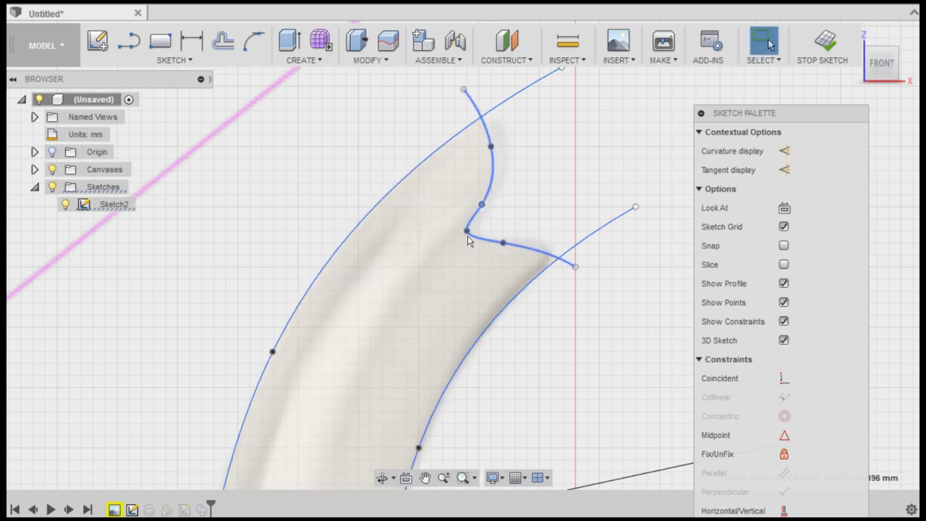
drag(471, 232, 524, 237)
Reposition the spline's lower endpoint and finish the sketch.
click(504, 241)
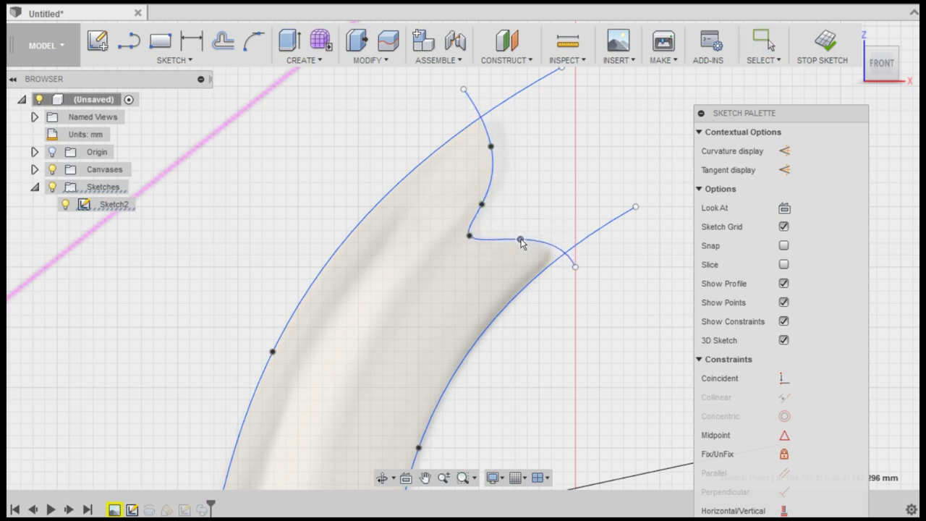
click(522, 243)
click(577, 276)
drag(576, 267, 600, 251)
scroll(583, 217, down, 8)
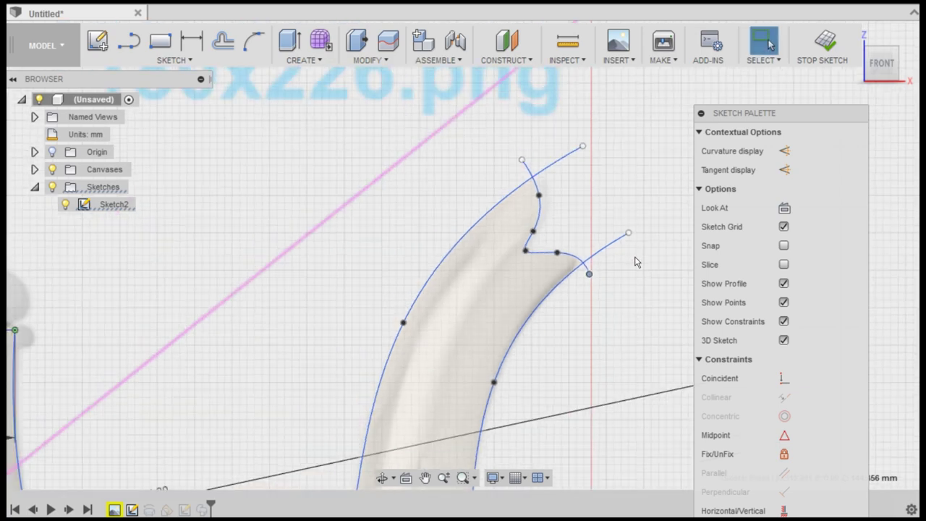
click(824, 41)
scroll(680, 155, down, 4)
Split Body1 using the spout-tip spline as the splitting tool.
click(370, 60)
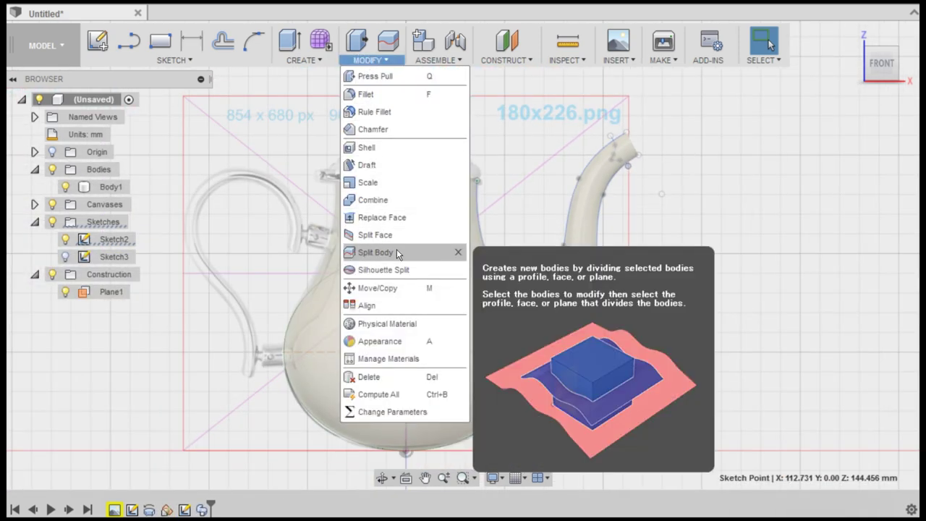
click(397, 253)
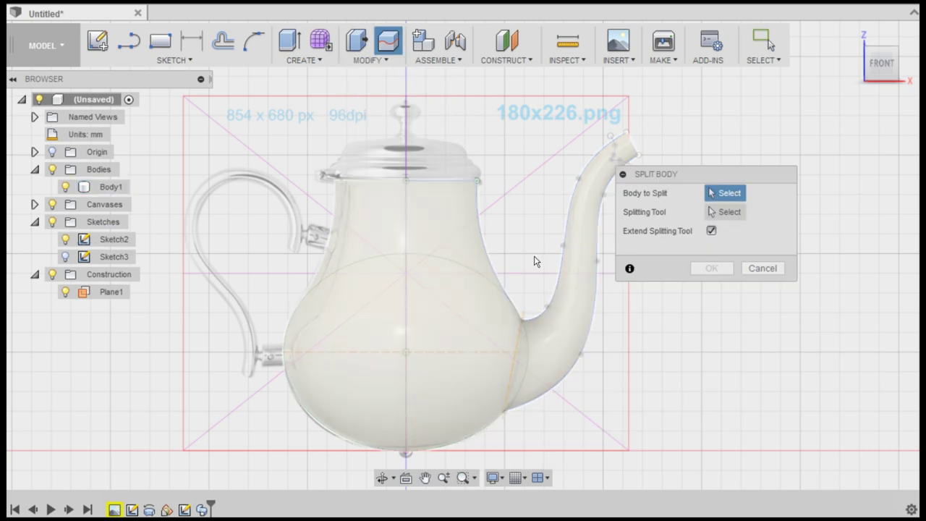
click(430, 258)
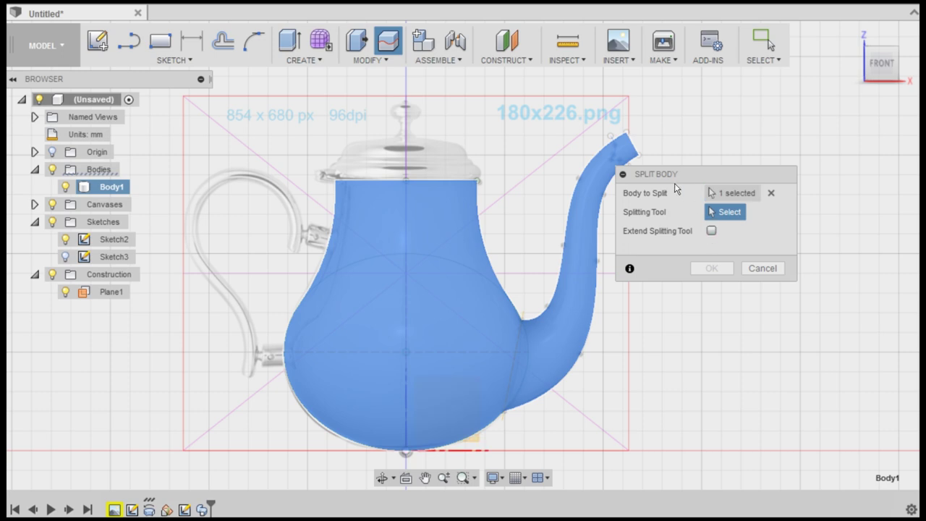
drag(677, 171, 724, 147)
scroll(615, 136, up, 3)
scroll(593, 143, up, 3)
scroll(580, 148, up, 2)
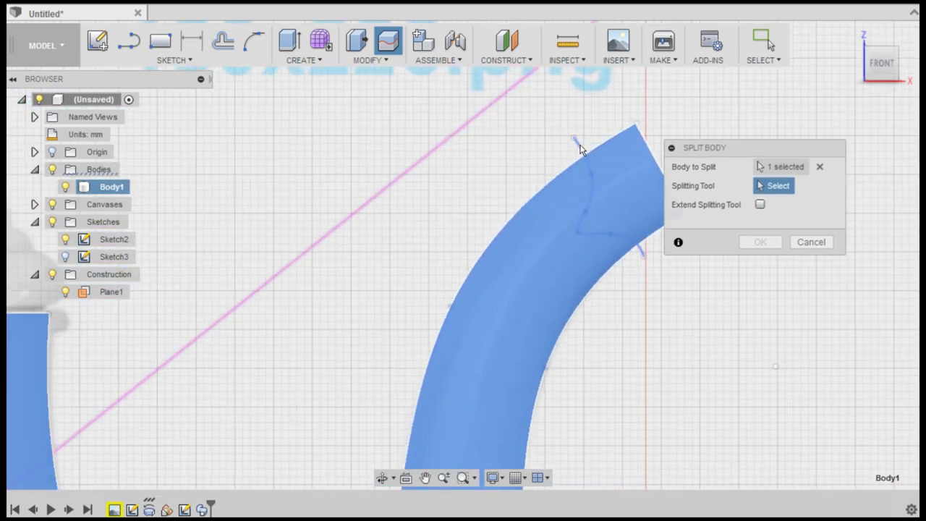
click(580, 150)
scroll(637, 127, down, 3)
scroll(661, 114, down, 3)
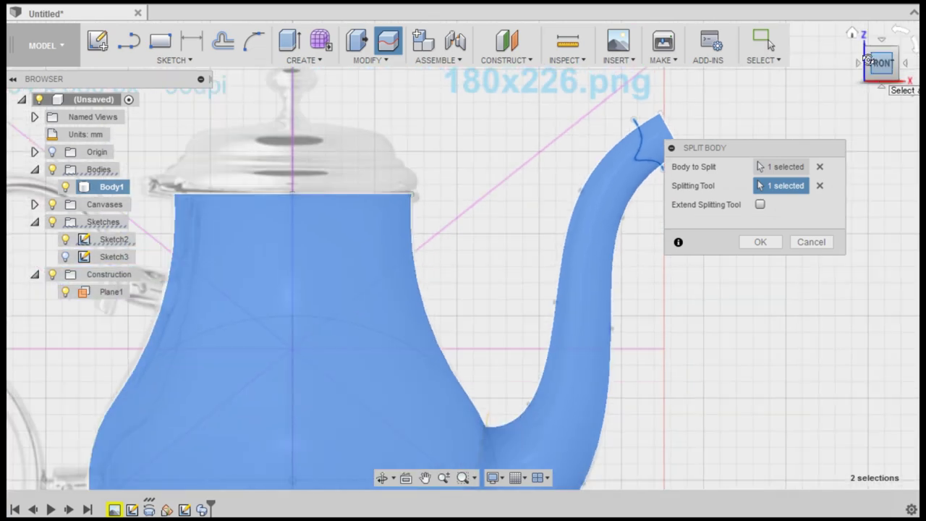
click(868, 60)
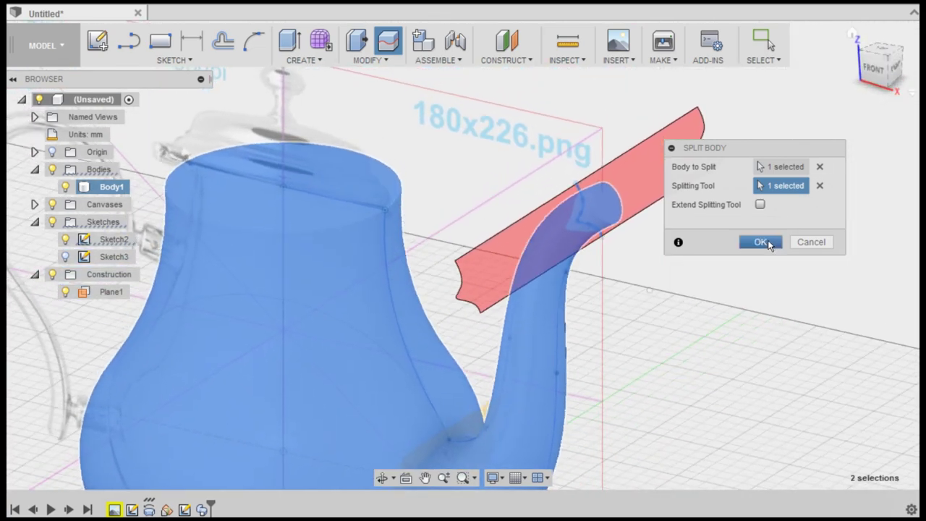
click(761, 243)
click(876, 69)
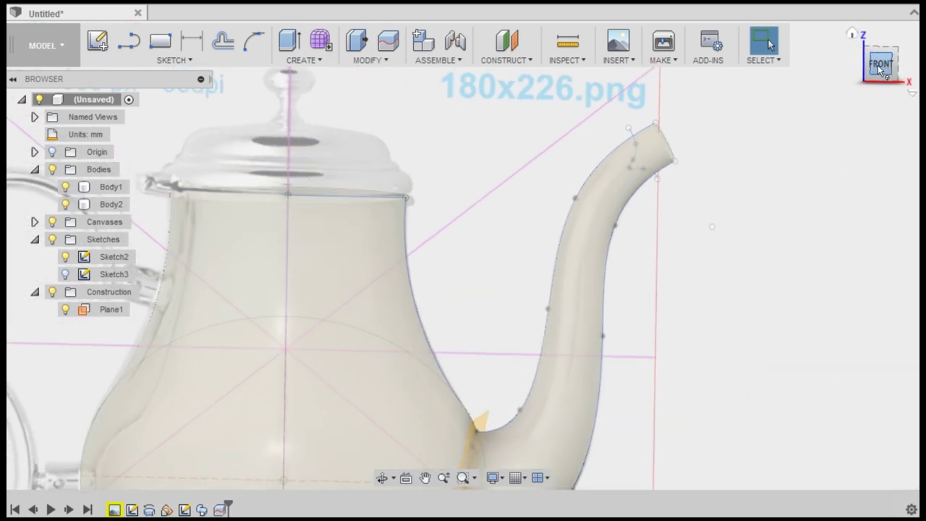
Remove the cut-off spout tip piece, Body2.
right_click(107, 205)
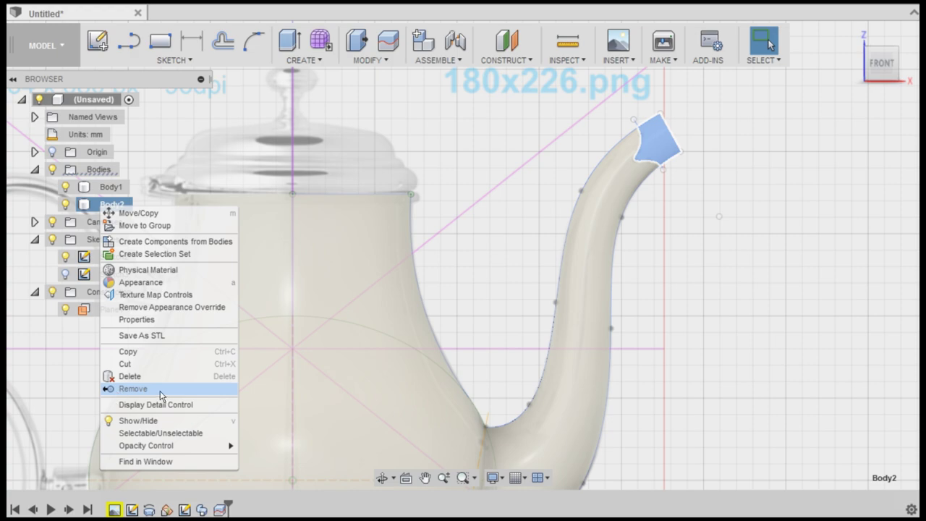
click(133, 389)
scroll(666, 230, down, 2)
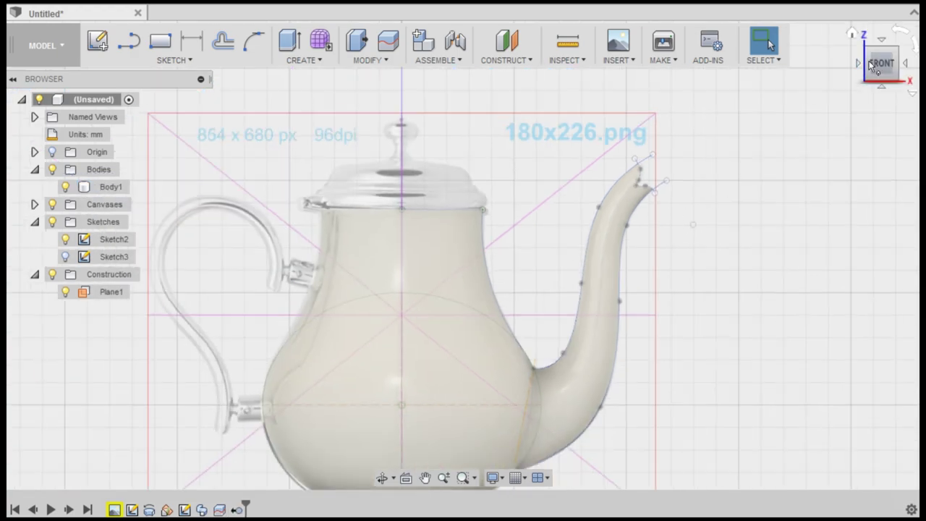
click(852, 33)
scroll(471, 264, up, 3)
scroll(521, 262, up, 2)
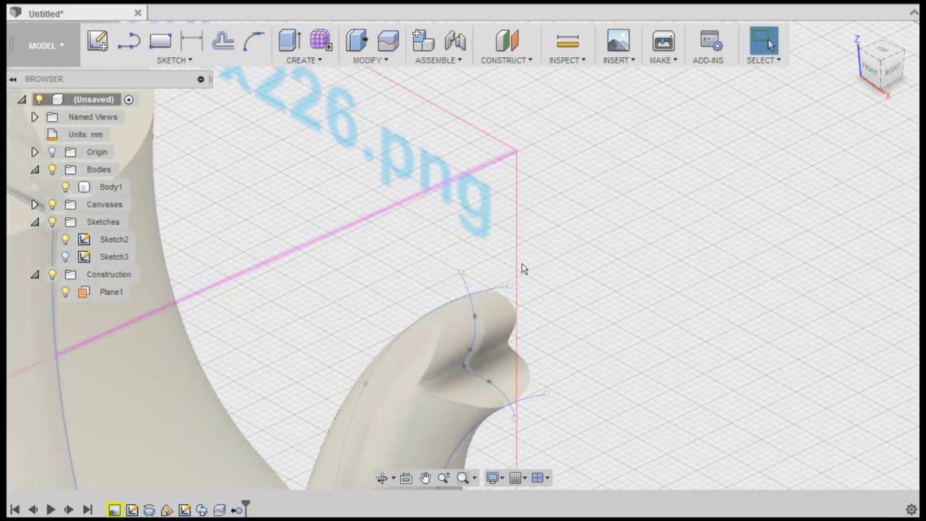
middle_drag(522, 268, 608, 211)
shift+middle_drag(463, 254, 406, 261)
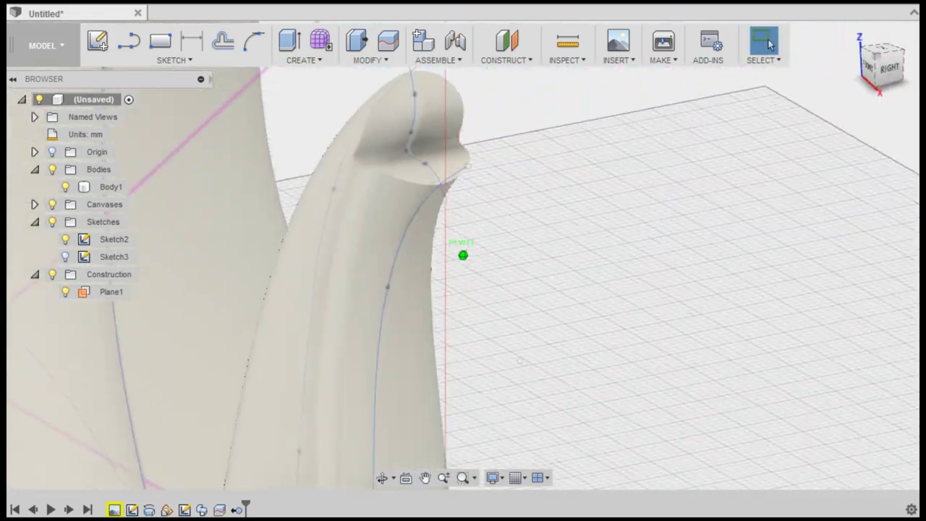
shift+middle_drag(463, 254, 874, 73)
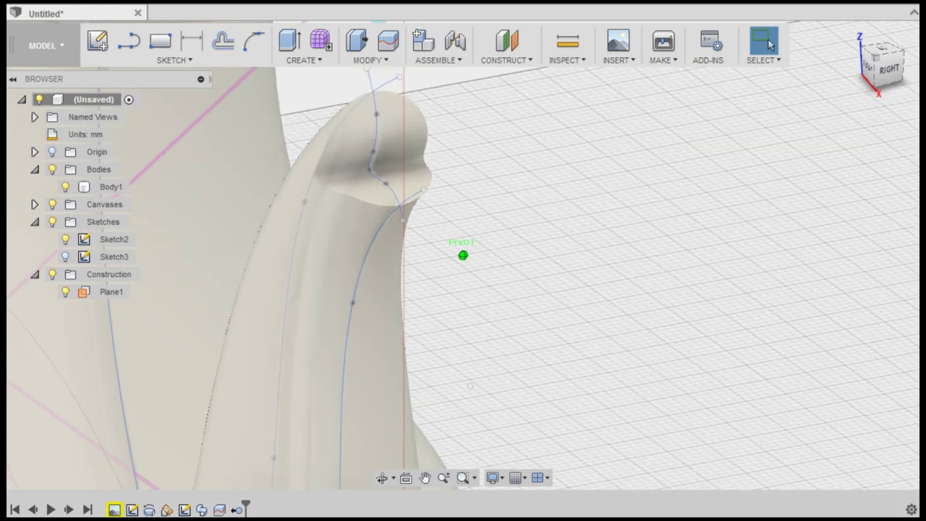
click(871, 70)
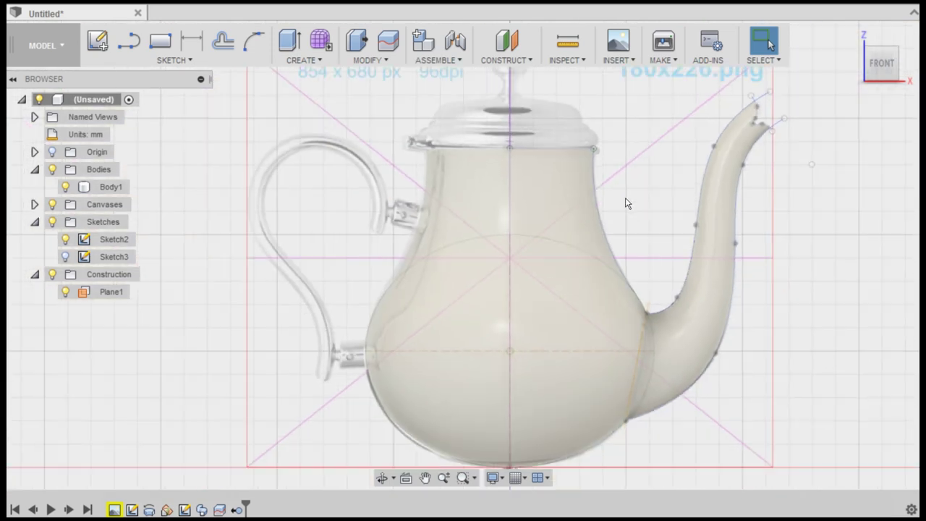
middle_drag(626, 200, 545, 211)
Shell Body1 to 1.5 mm inside walls, leaving the top and spout-tip faces open.
click(361, 64)
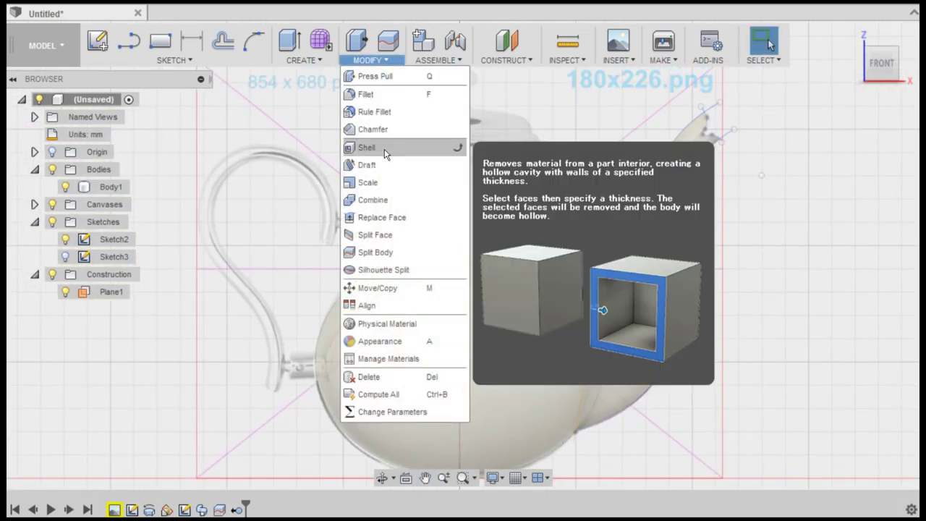
click(385, 152)
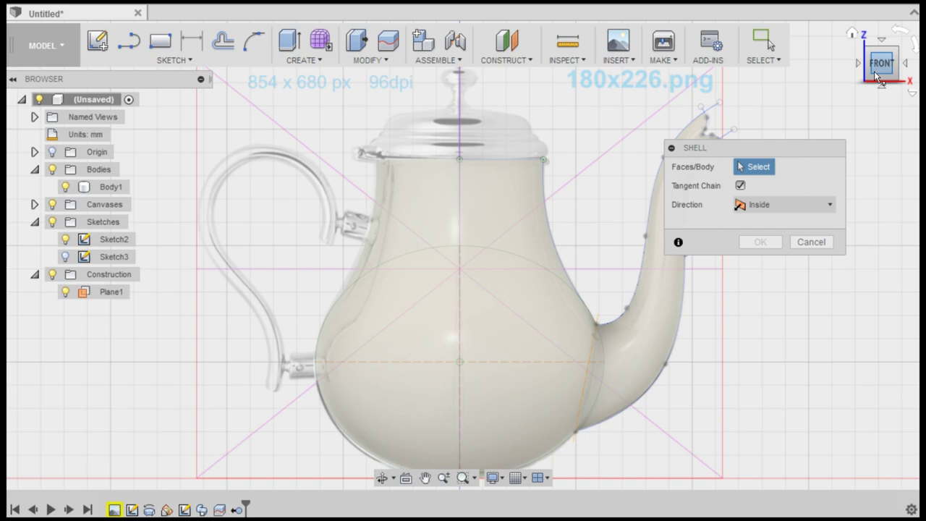
click(897, 48)
scroll(606, 237, up, 3)
scroll(389, 268, up, 2)
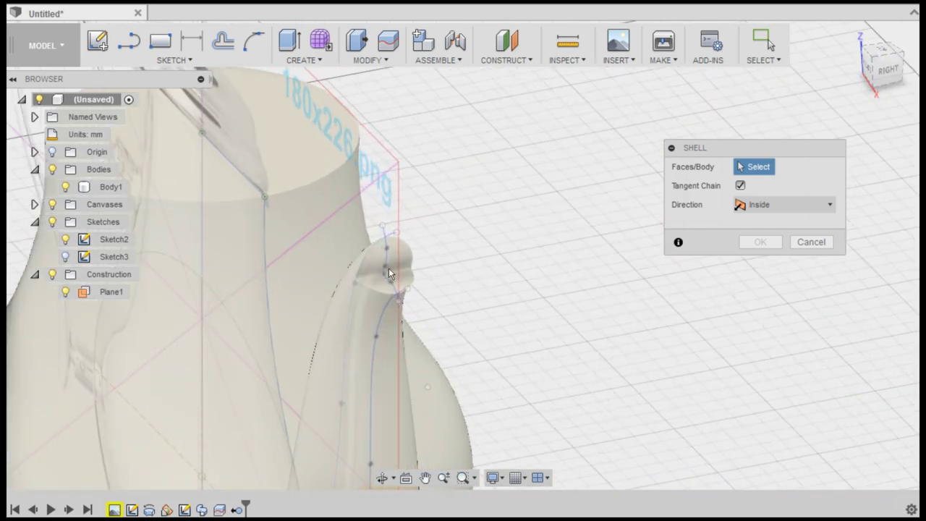
click(383, 261)
scroll(351, 238, down, 1)
click(322, 163)
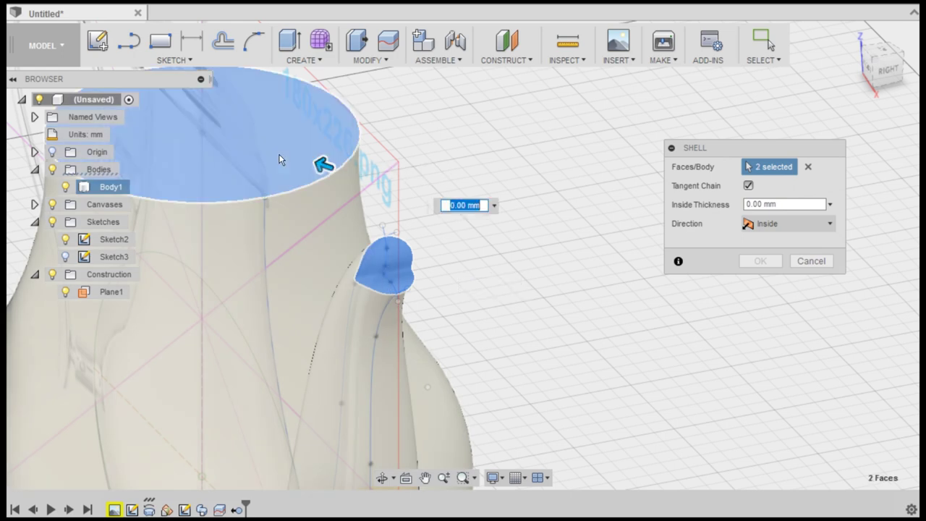
mouse_move(884, 65)
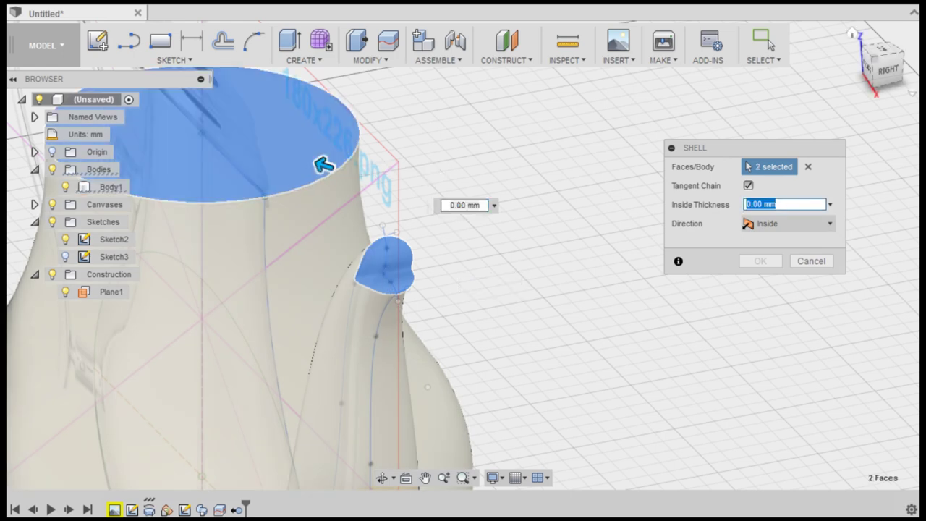
scroll(637, 141, down, 3)
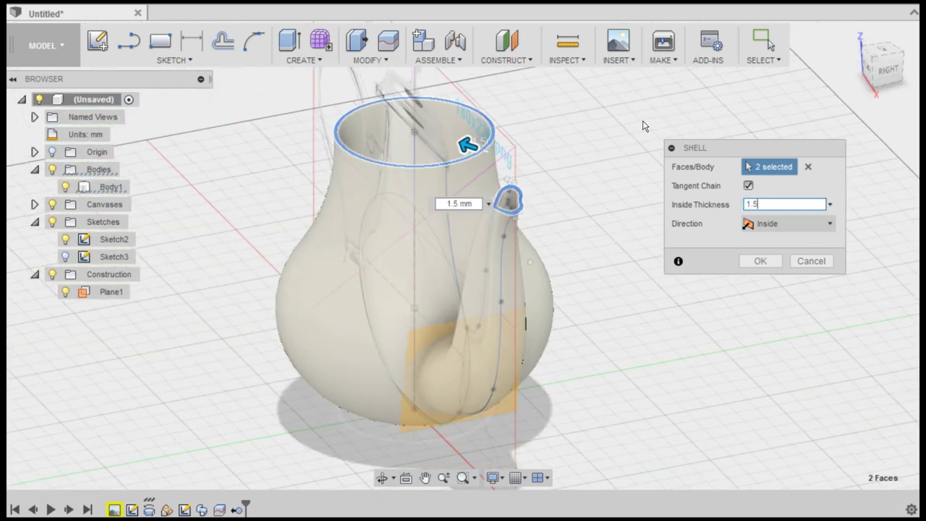
click(879, 54)
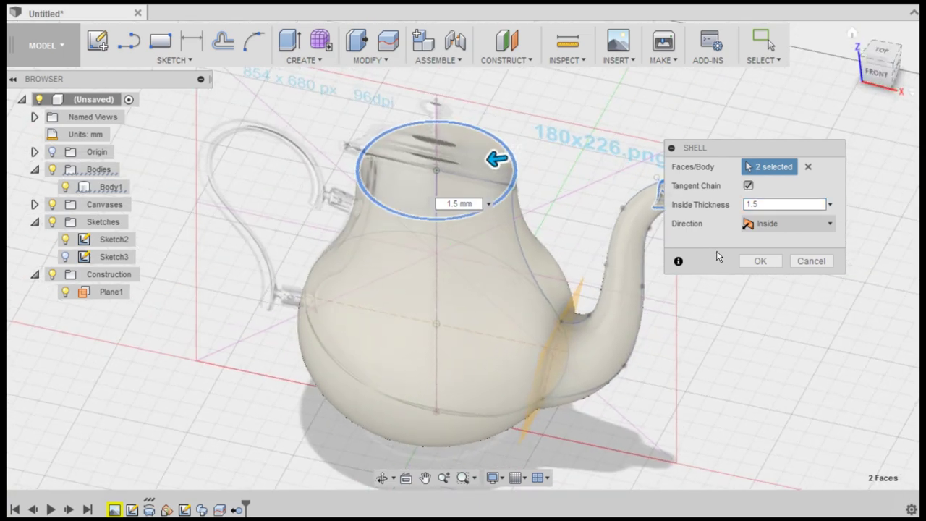
key(Return)
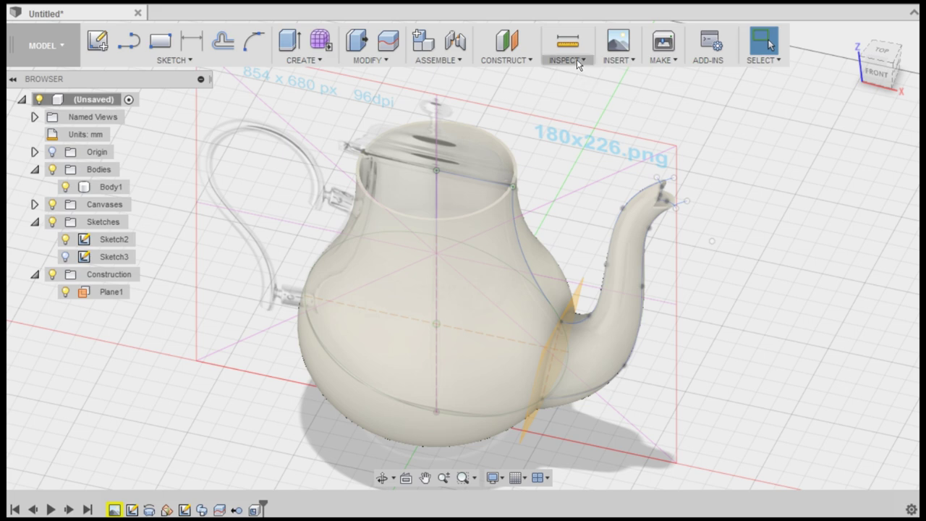
Run a Section Analysis on the XZ plane to check the hollow wall, then cancel it.
click(574, 56)
click(597, 184)
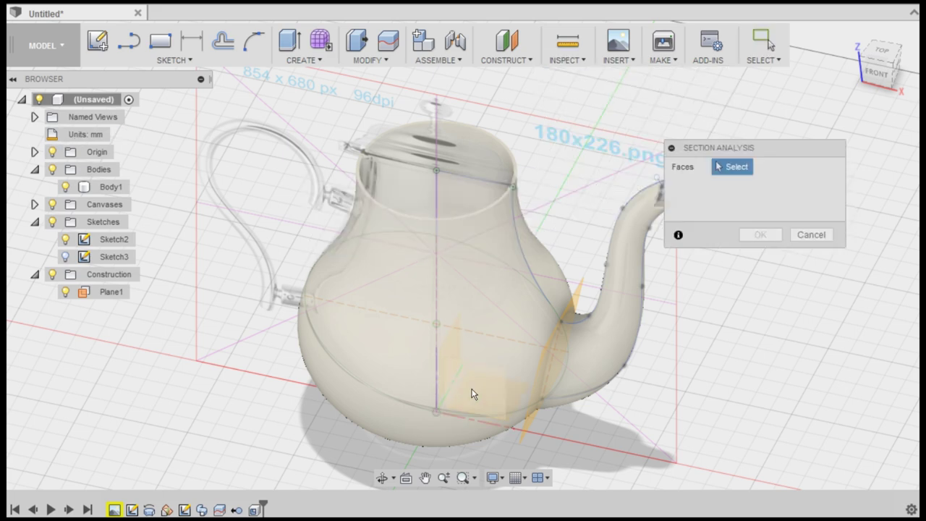
click(477, 397)
mouse_move(477, 391)
mouse_down()
mouse_move(493, 375)
mouse_move(459, 384)
mouse_move(450, 413)
mouse_move(459, 388)
mouse_move(490, 385)
mouse_up()
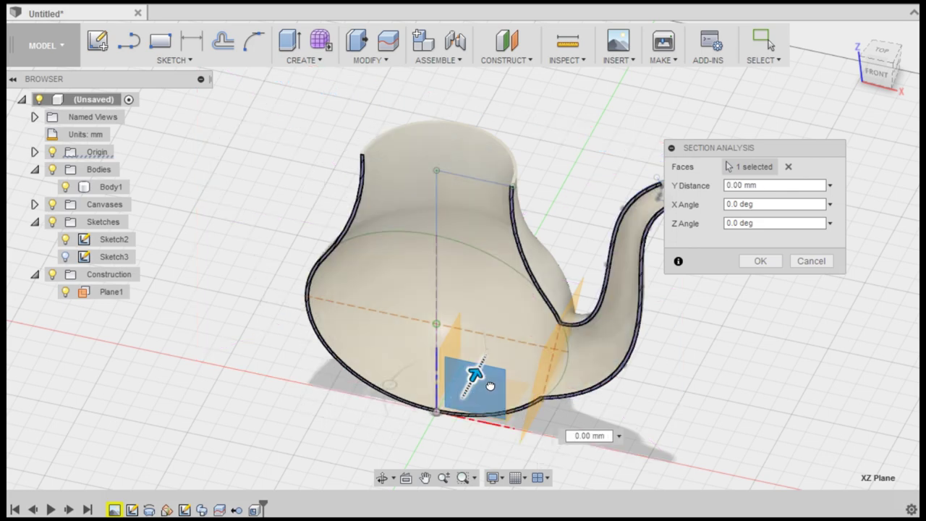
click(804, 261)
Reopen Sketch2 in front view and draw a 3-point arc along the handle's upper curve.
click(876, 74)
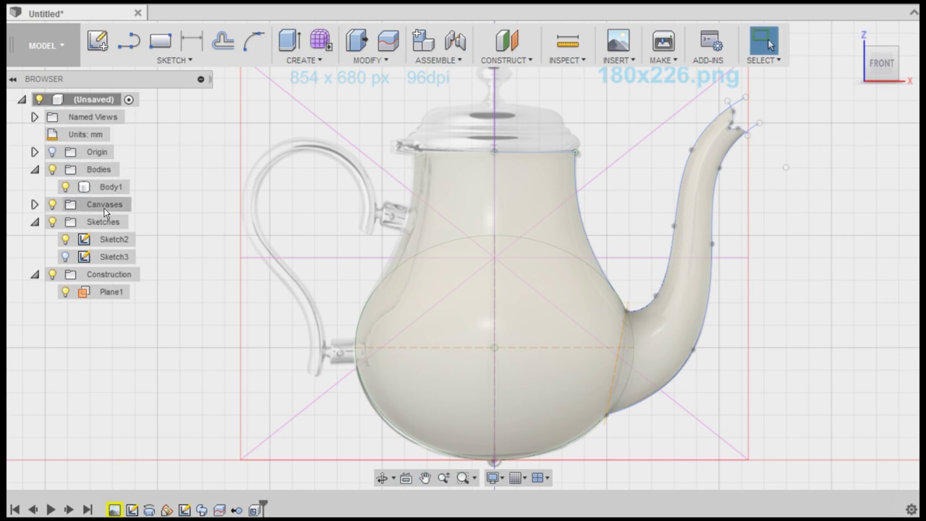
right_click(116, 242)
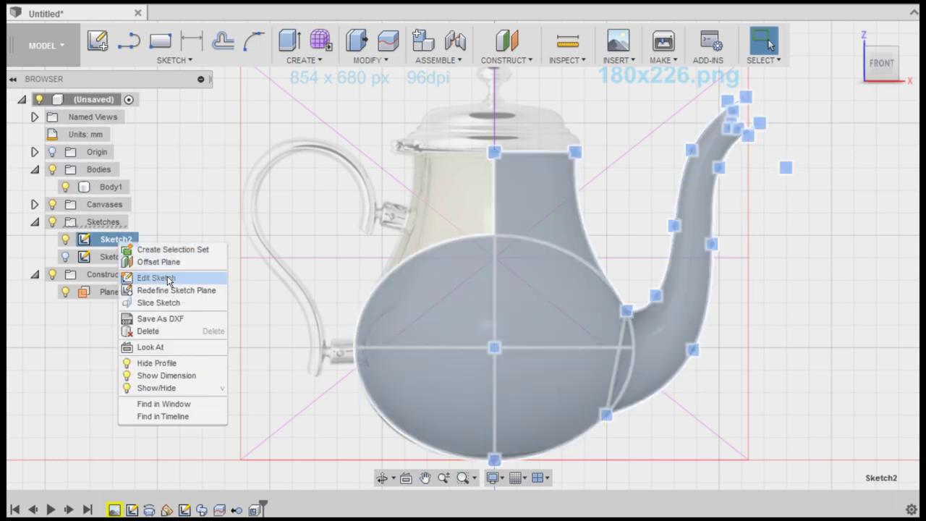
click(156, 278)
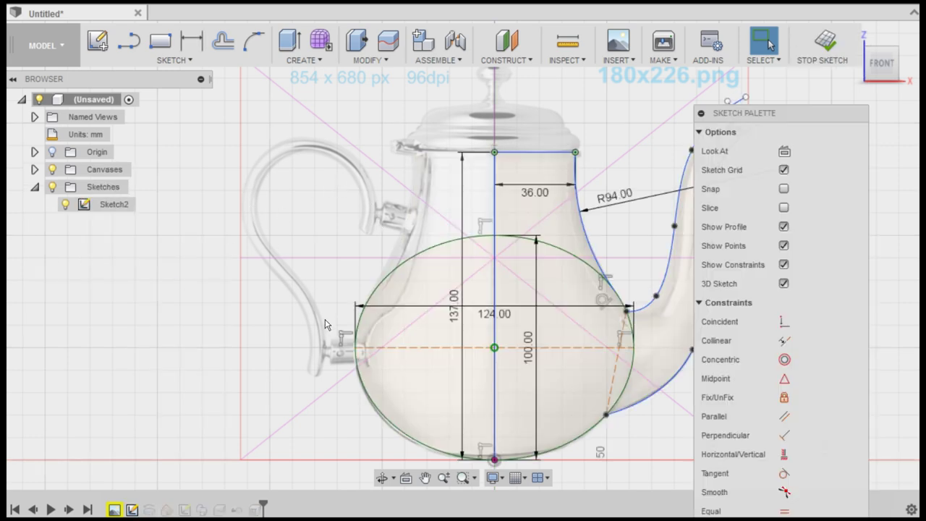
click(174, 60)
mouse_move(144, 143)
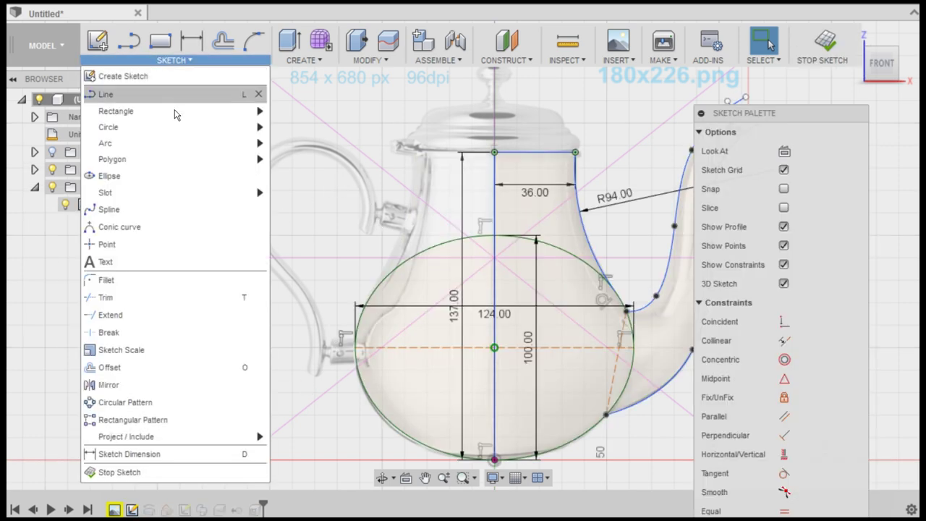
click(298, 146)
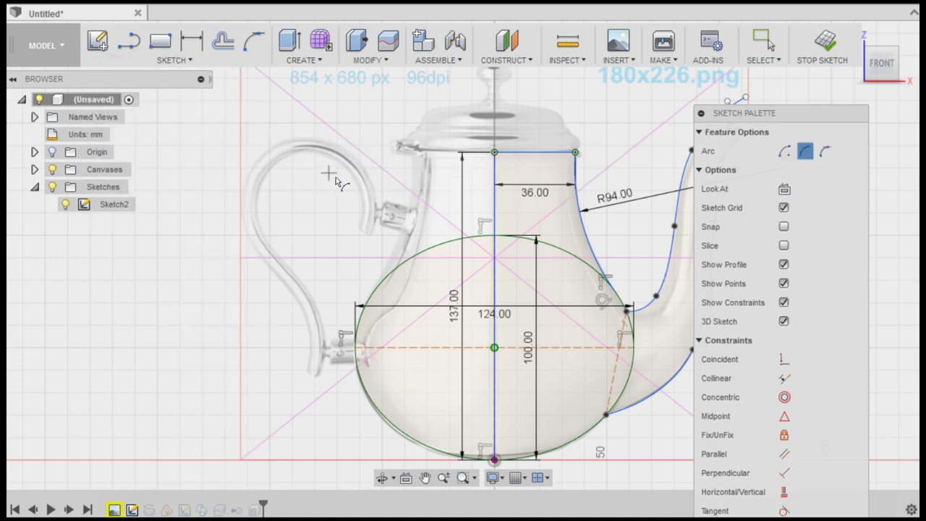
scroll(348, 190, up, 3)
click(384, 255)
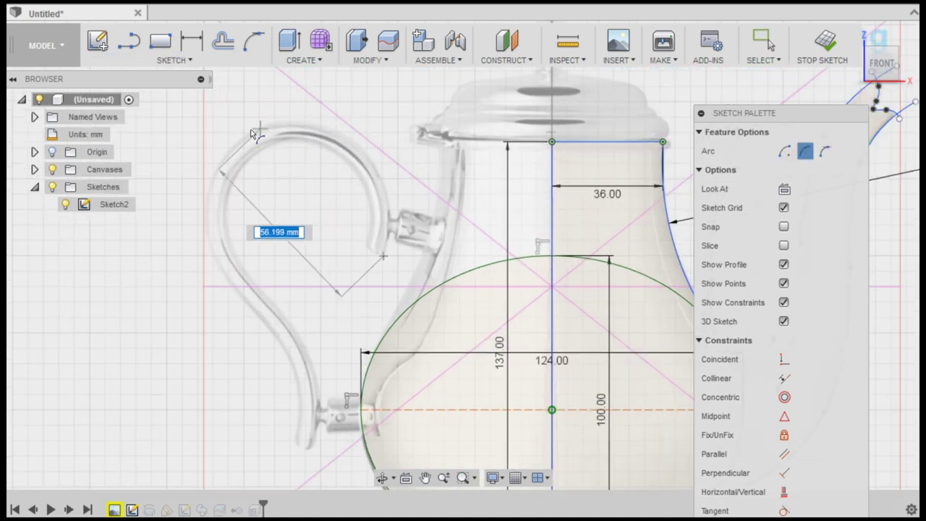
click(207, 246)
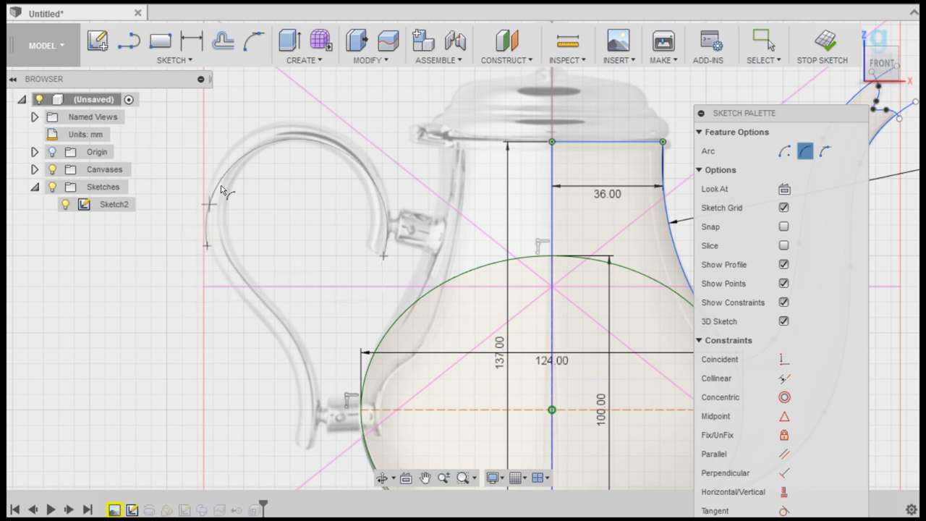
click(234, 149)
Dimension the arc to a 30.5 mm radius and extend its lower end down the handle.
click(194, 44)
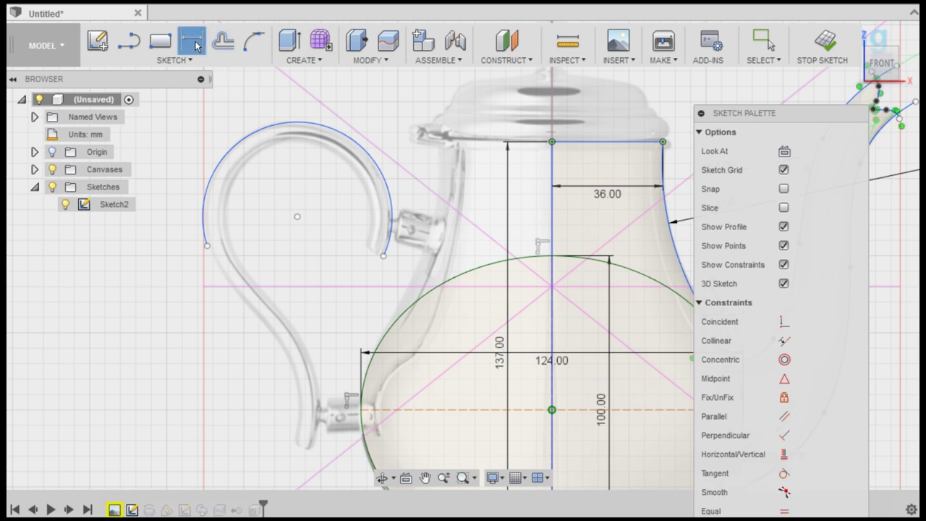
click(250, 139)
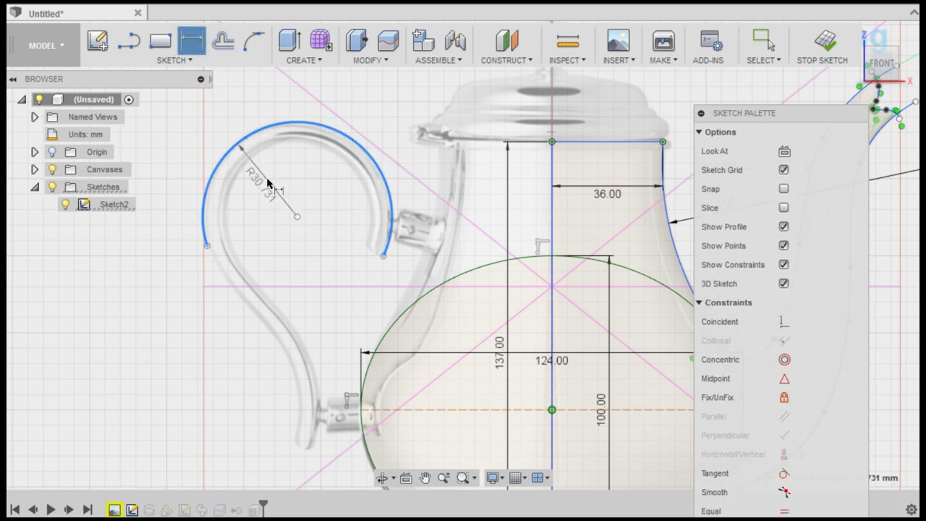
click(279, 184)
text(30.5)
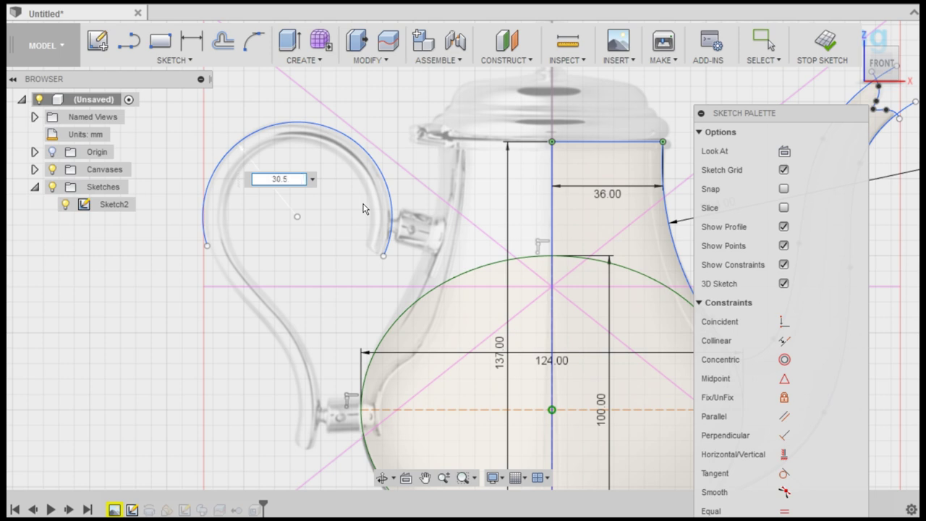
key(Return)
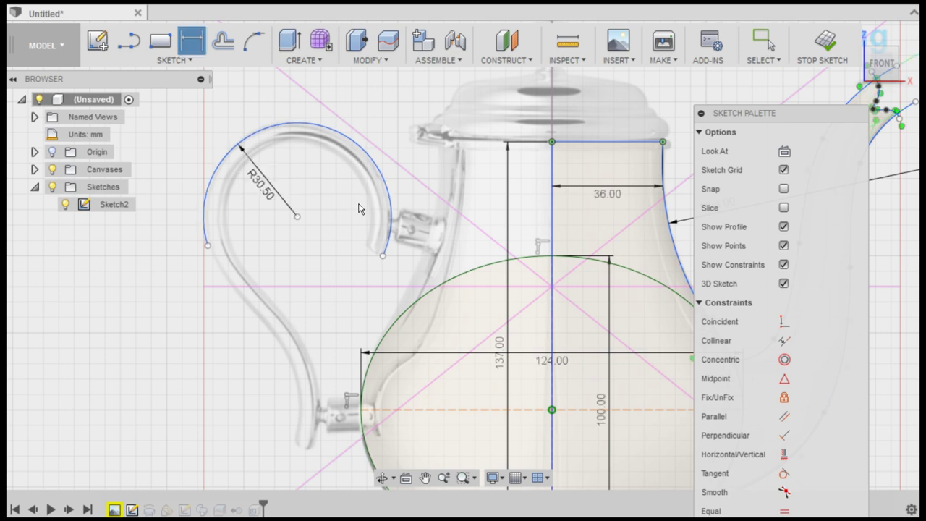
key(Escape)
drag(203, 248, 230, 281)
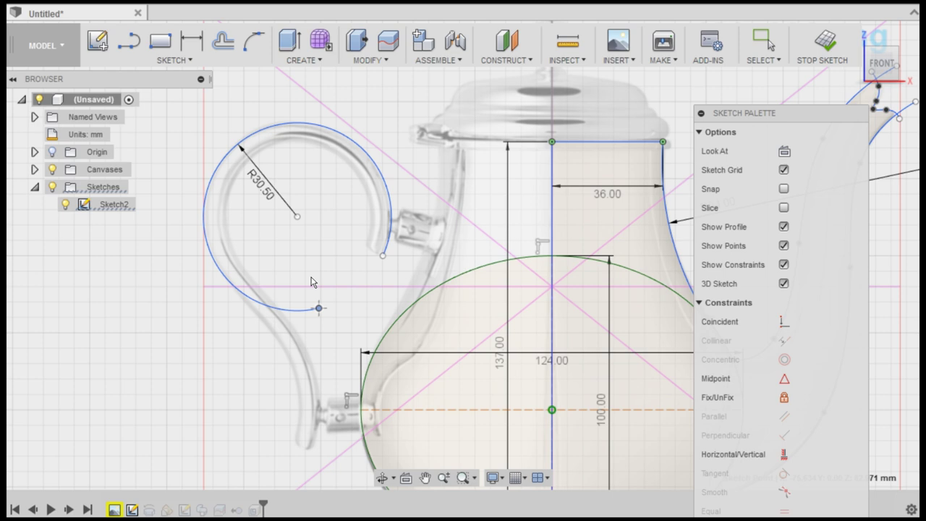
Draw a center-point arc along the lower curve of the handle.
click(145, 58)
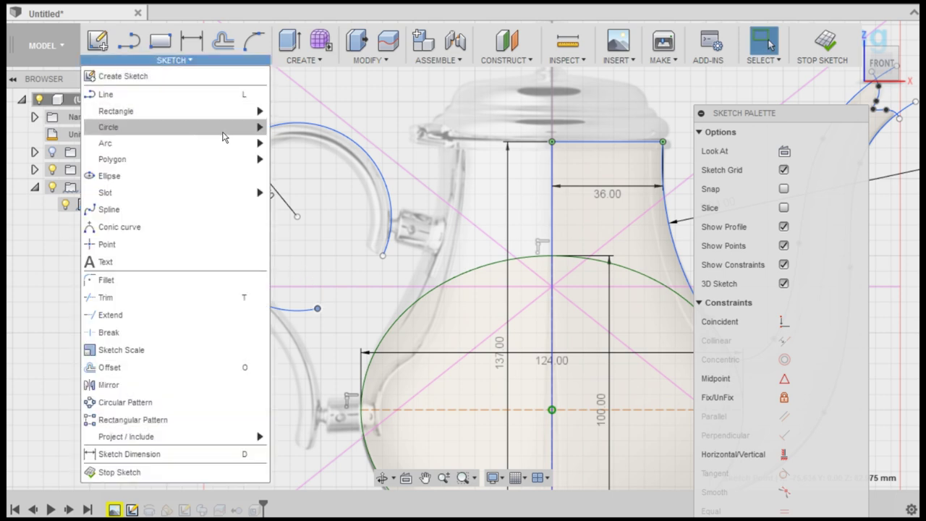
mouse_move(105, 143)
click(343, 147)
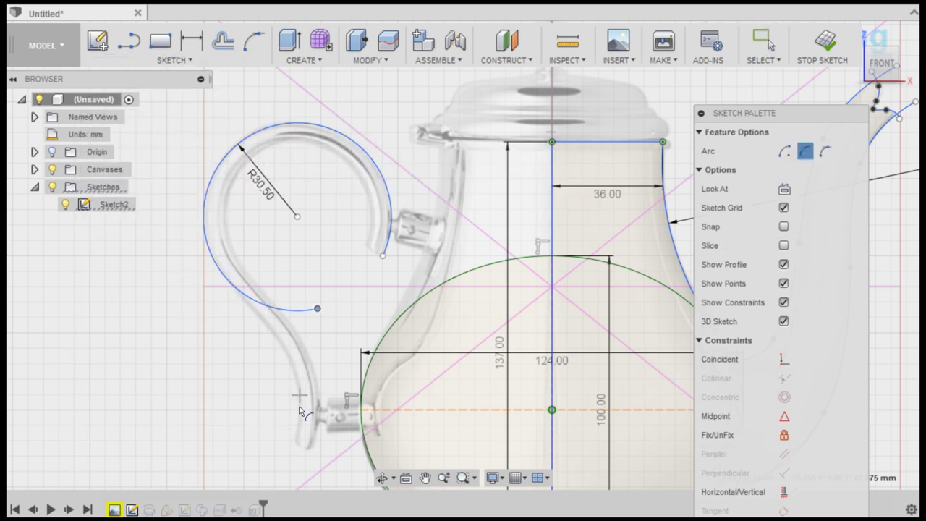
click(294, 445)
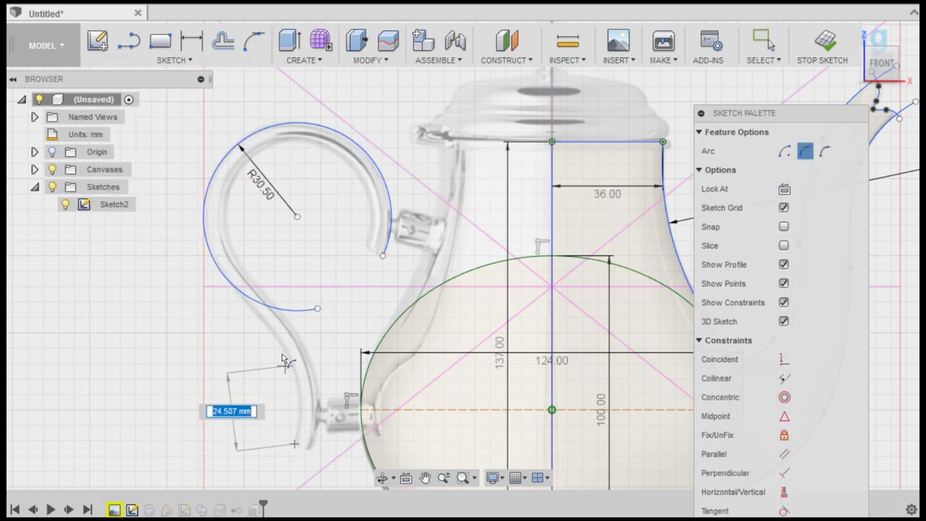
click(261, 321)
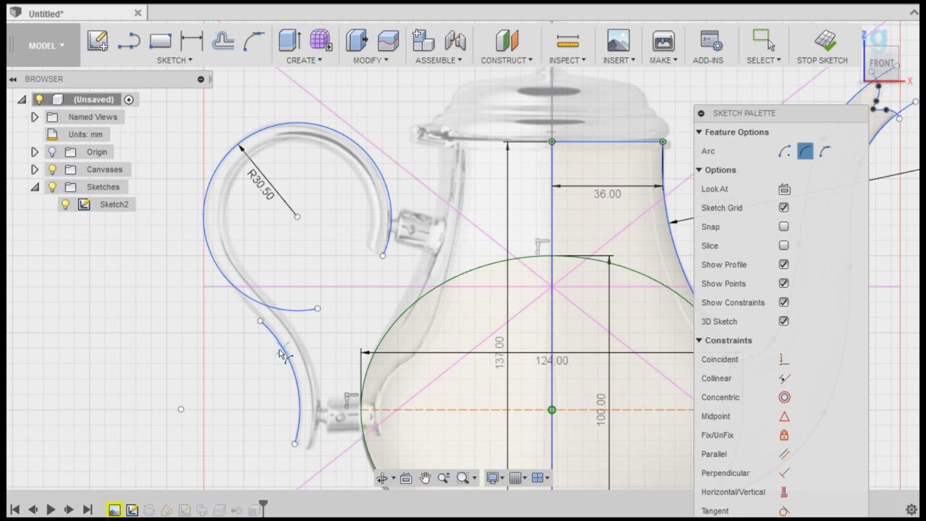
Set the lower arc's radius to 38 mm and pull its top end up the handle.
click(192, 41)
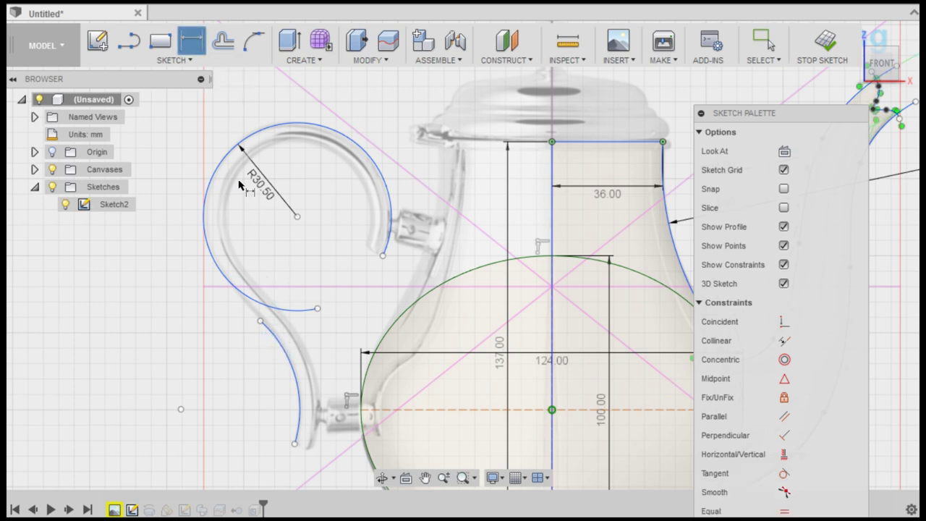
click(268, 335)
click(254, 365)
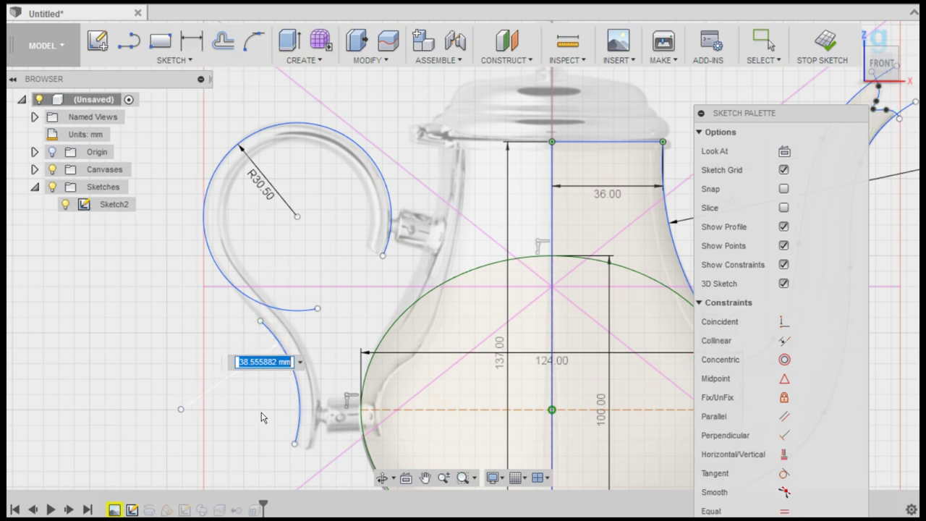
text(38)
key(Return)
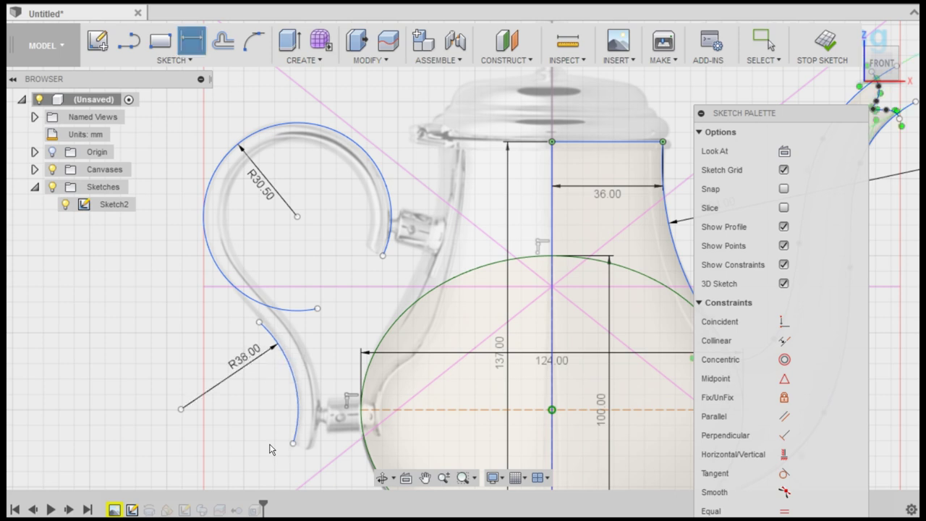
key(Escape)
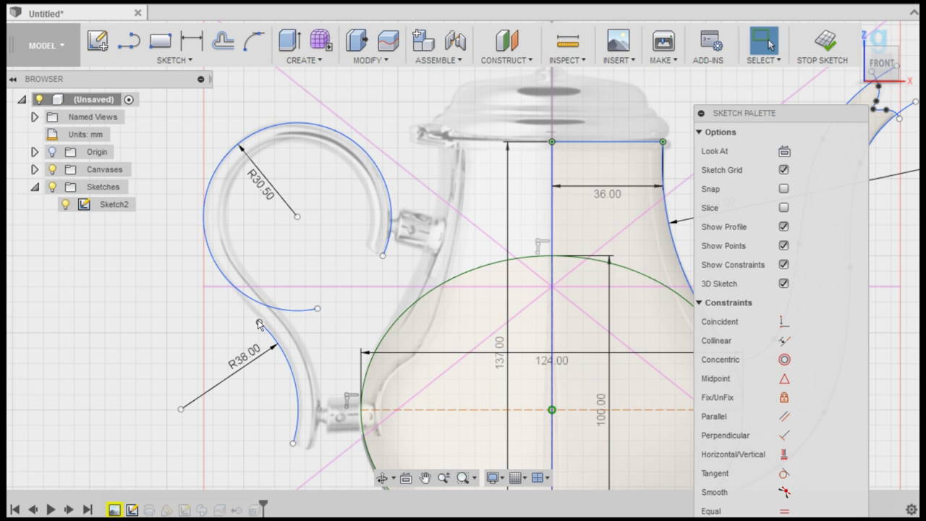
drag(259, 322, 221, 300)
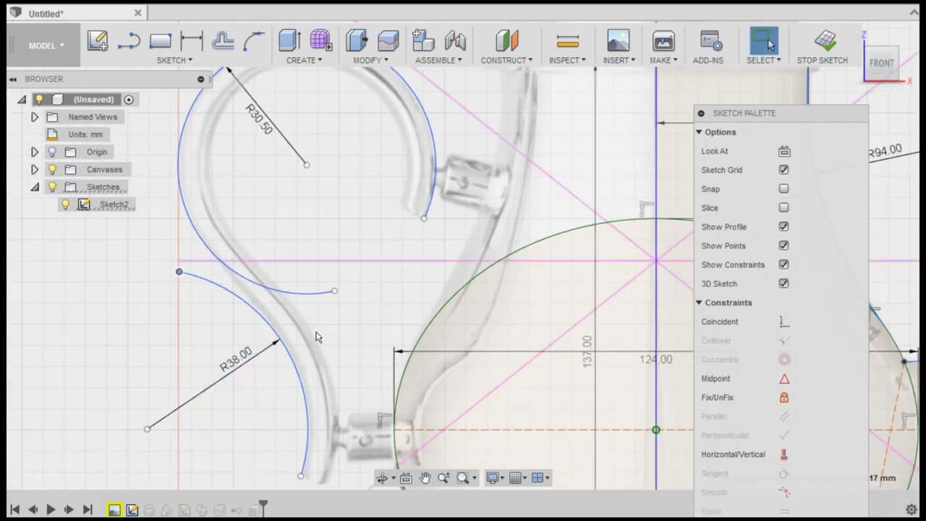
scroll(344, 305, up, 2)
Draw a straight line from the upper arc's end toward the lower handle joint.
key(l)
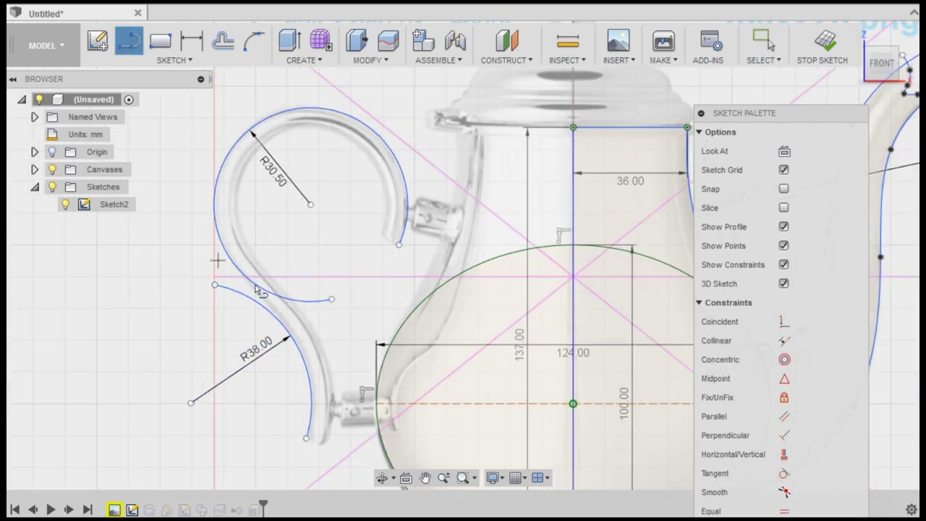
click(217, 261)
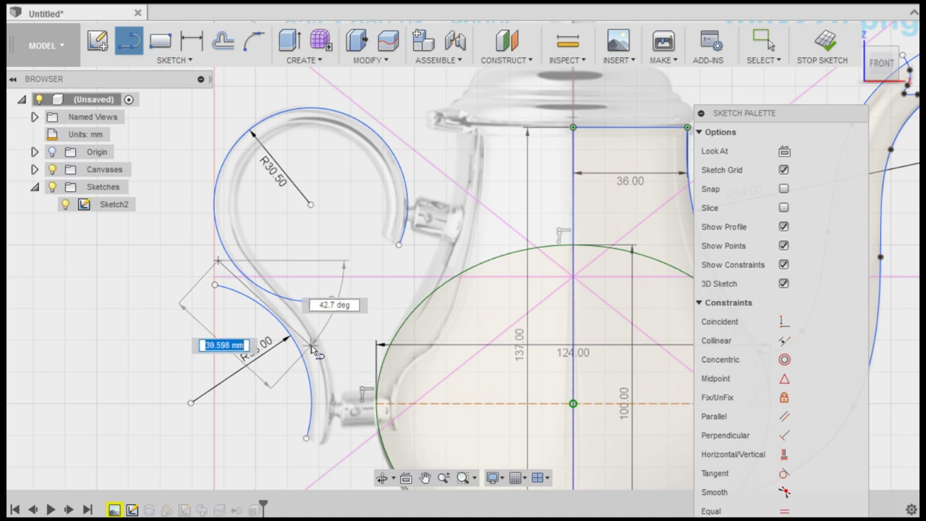
click(311, 346)
key(Escape)
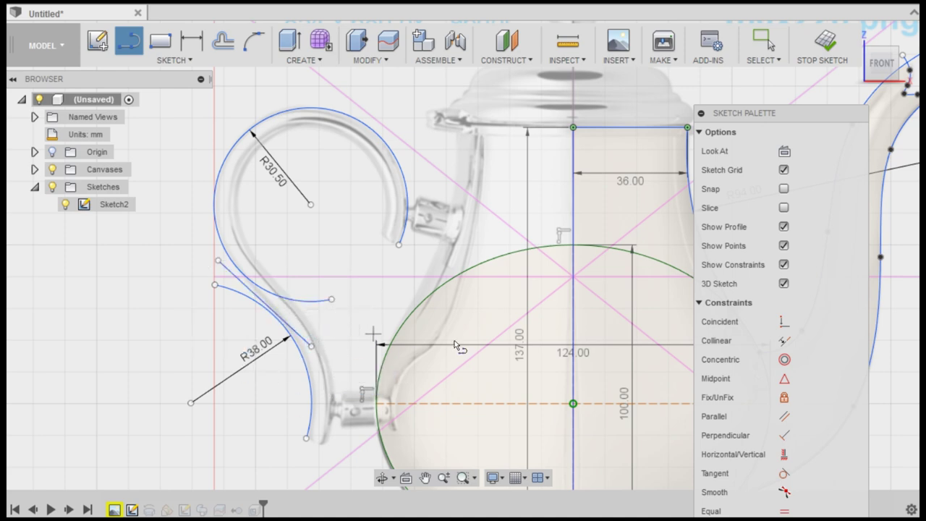
Fix both arcs and make the line tangent to the R30.50 and R38.00 arcs.
click(784, 397)
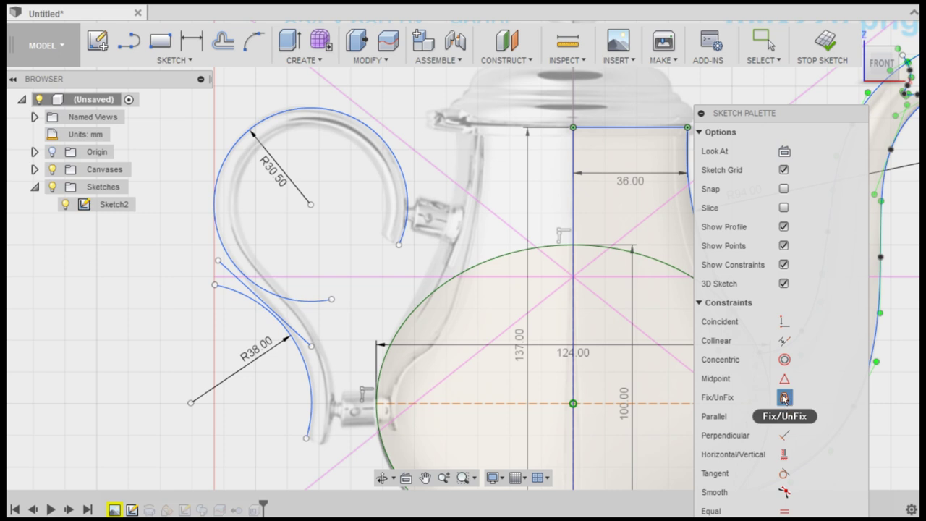
click(225, 158)
click(309, 395)
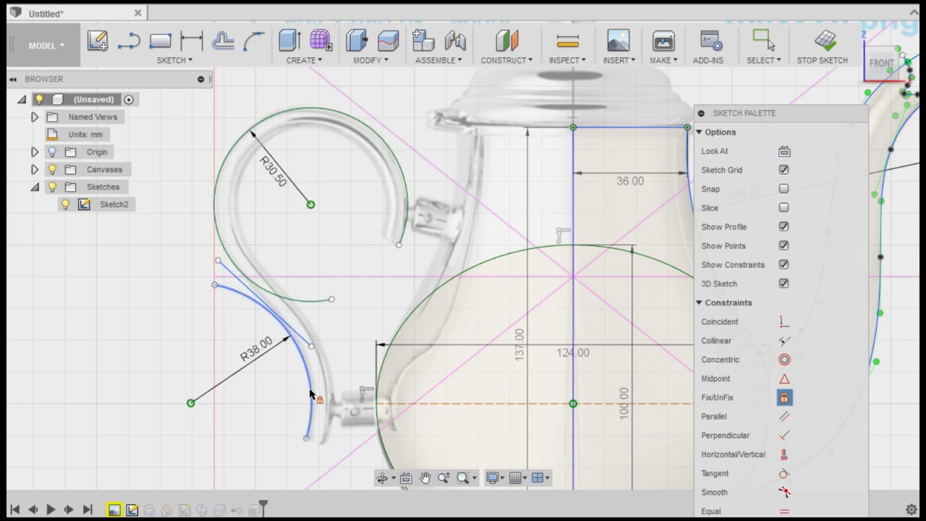
click(786, 474)
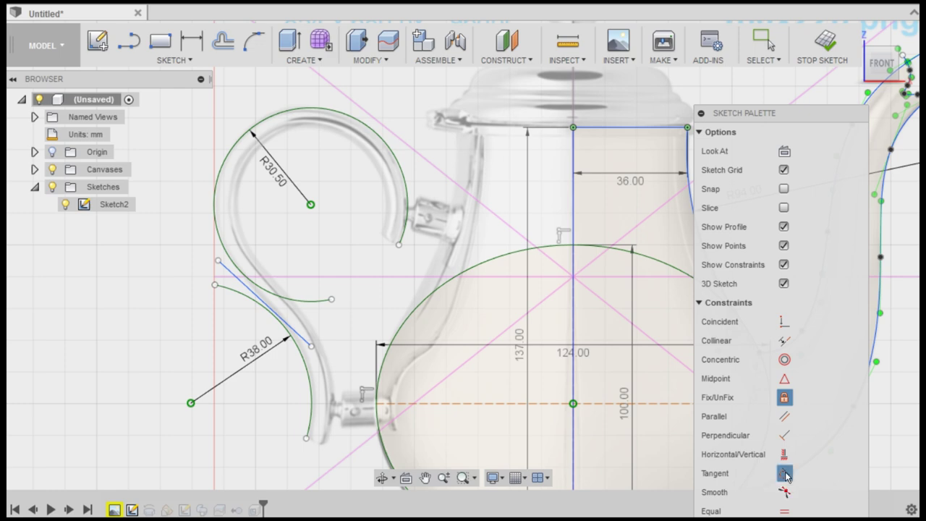
click(241, 272)
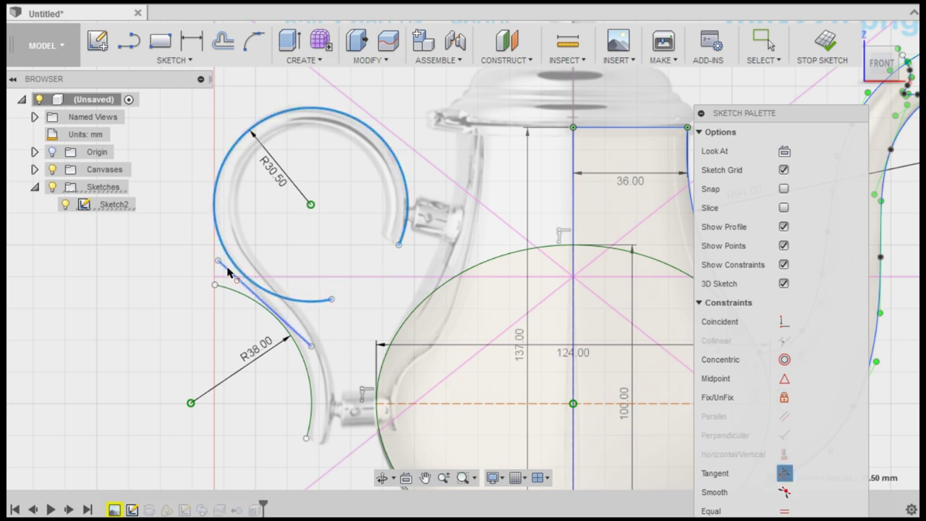
click(228, 270)
click(301, 362)
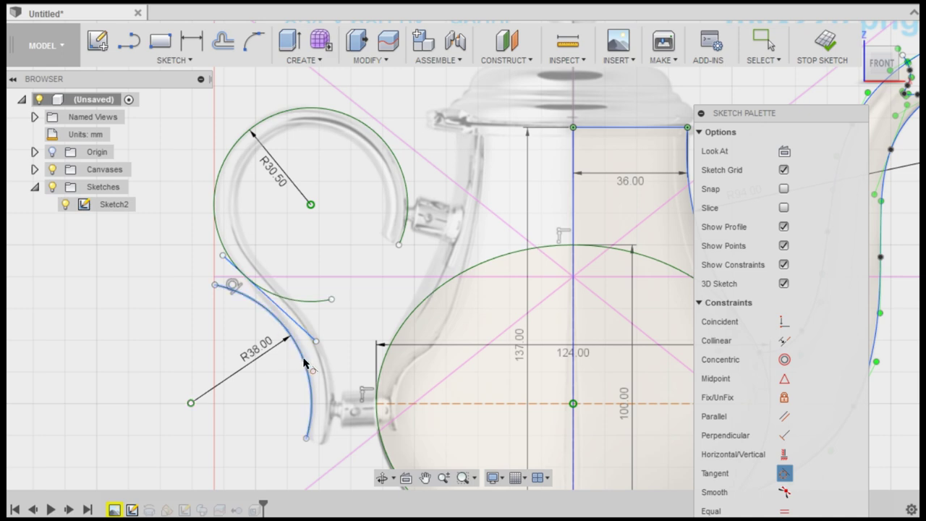
click(308, 339)
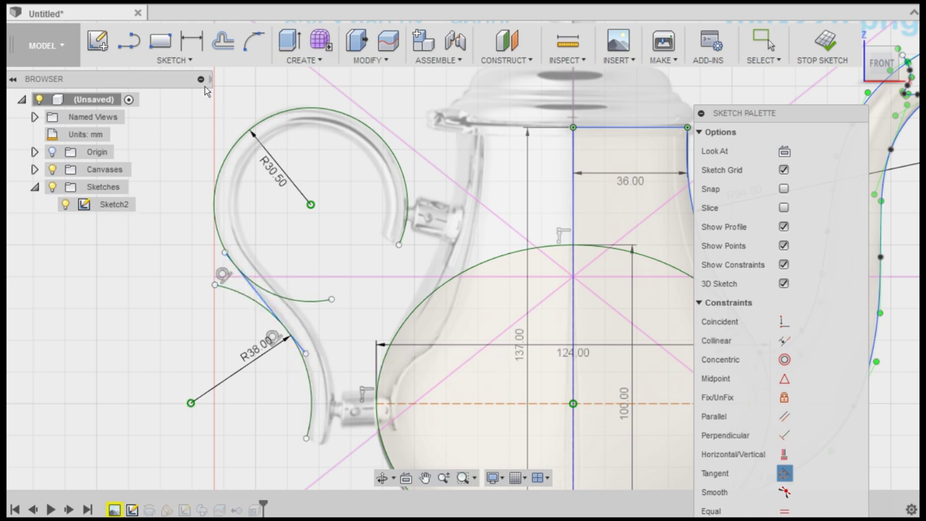
Trim the overhanging line and arc portions into one continuous S-curve.
click(175, 60)
click(148, 291)
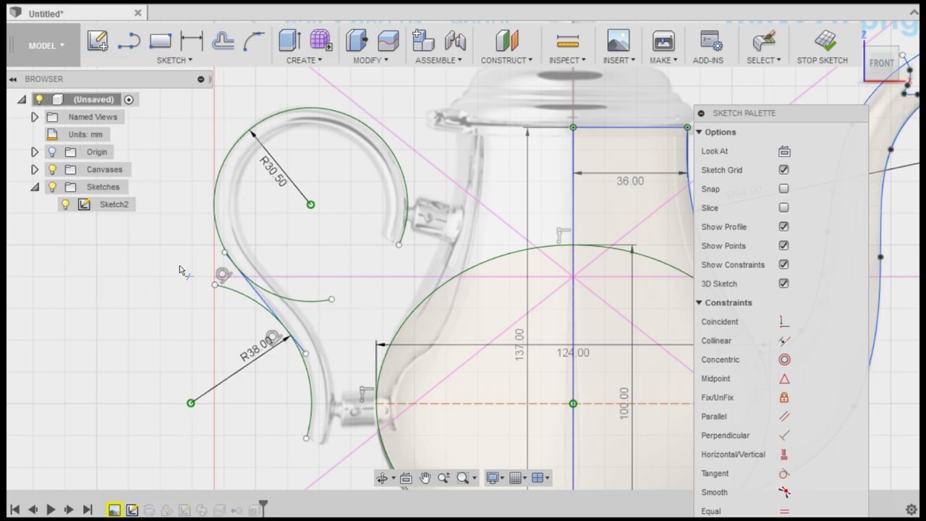
scroll(207, 245, up, 3)
scroll(220, 244, up, 3)
scroll(246, 275, up, 2)
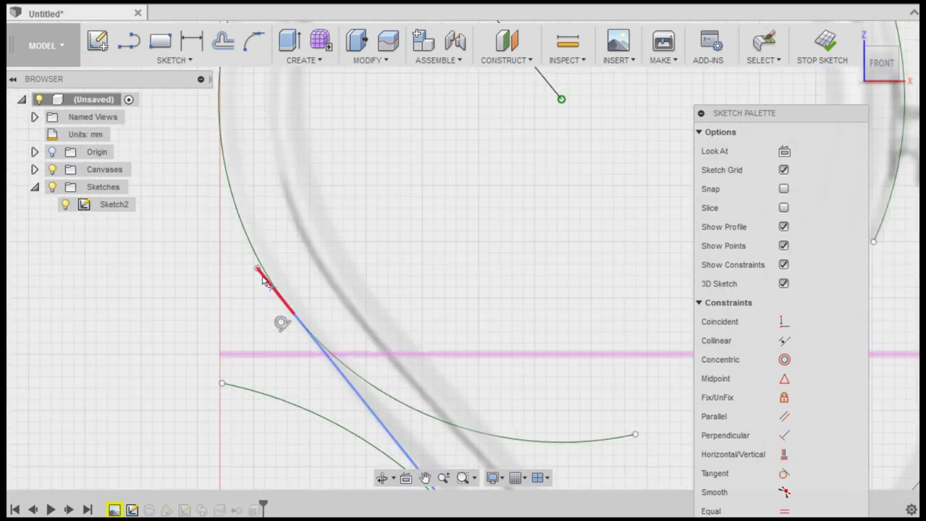
click(264, 282)
click(271, 388)
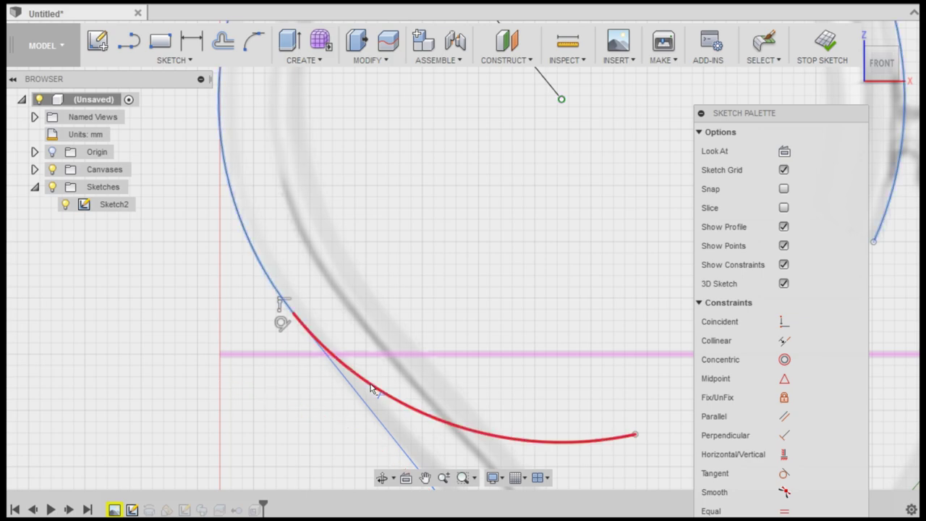
click(374, 386)
scroll(438, 378, down, 1)
scroll(456, 363, down, 2)
scroll(416, 192, up, 3)
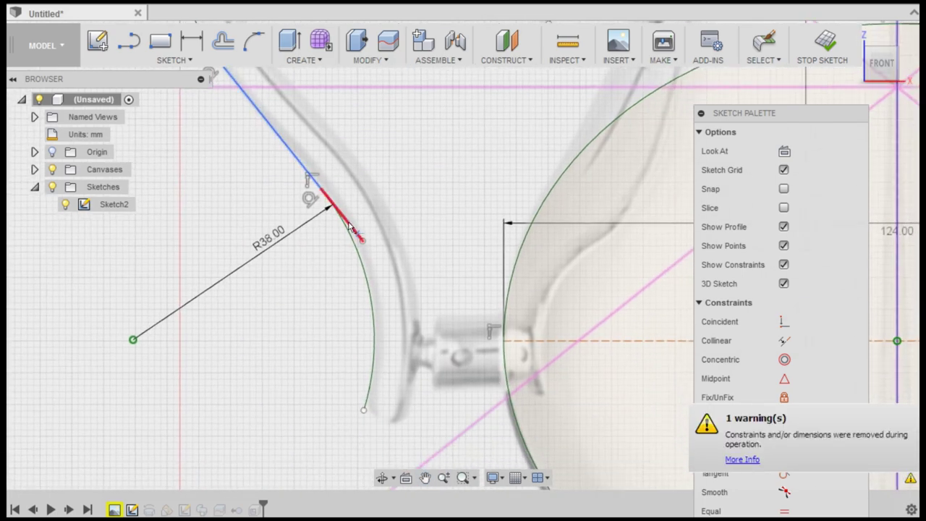
scroll(427, 180, up, 1)
scroll(427, 181, down, 1)
scroll(376, 282, down, 1)
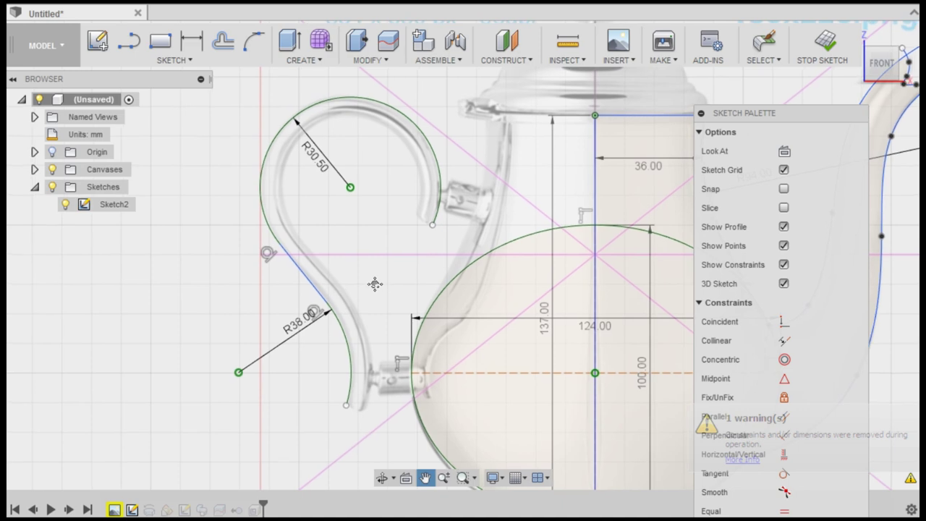
Offset the handle S-curve chain by 6 mm.
click(180, 62)
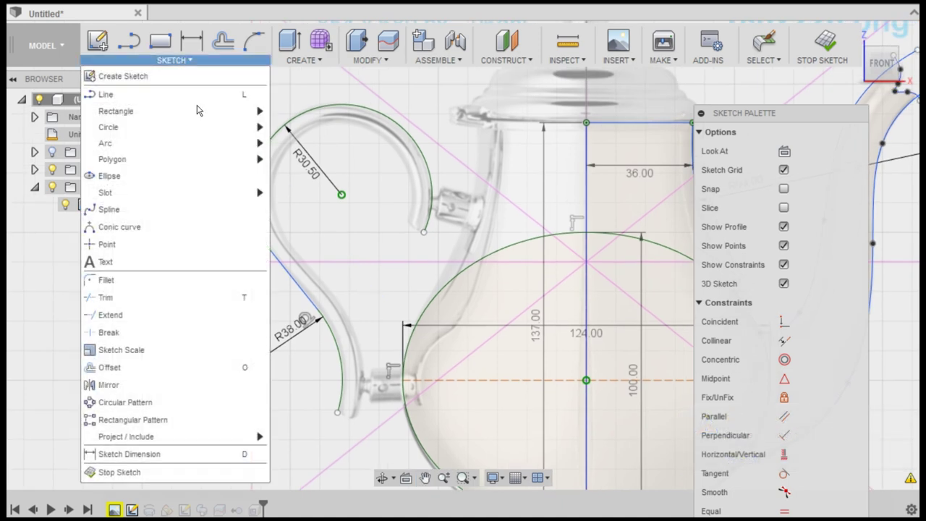
click(214, 371)
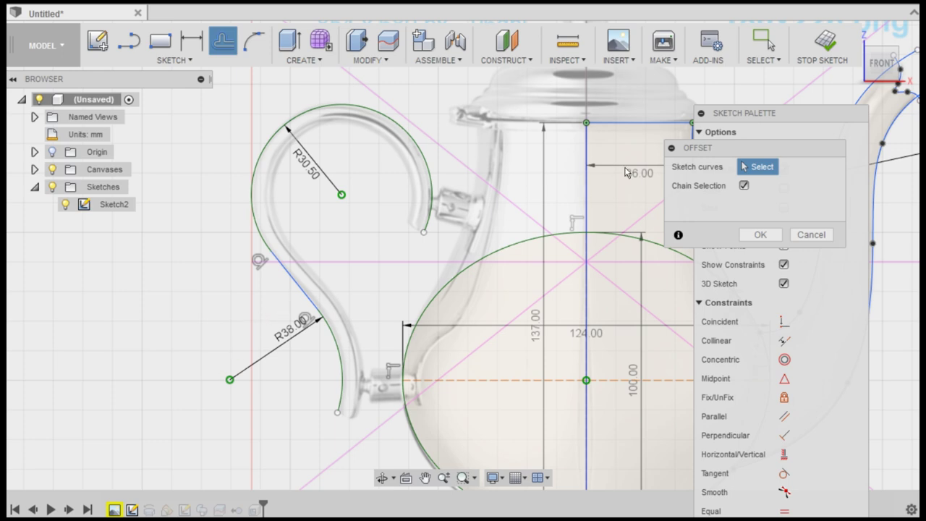
drag(687, 154, 413, 241)
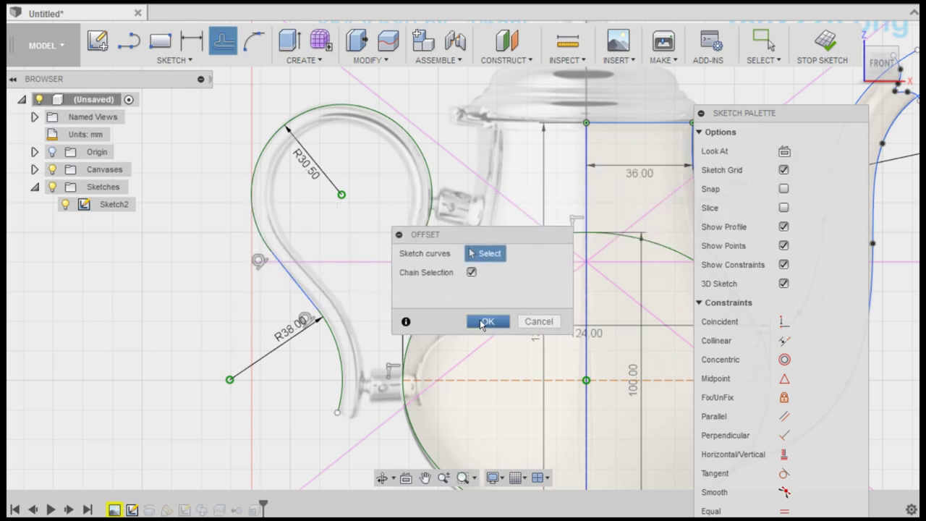
click(314, 302)
drag(304, 283, 320, 281)
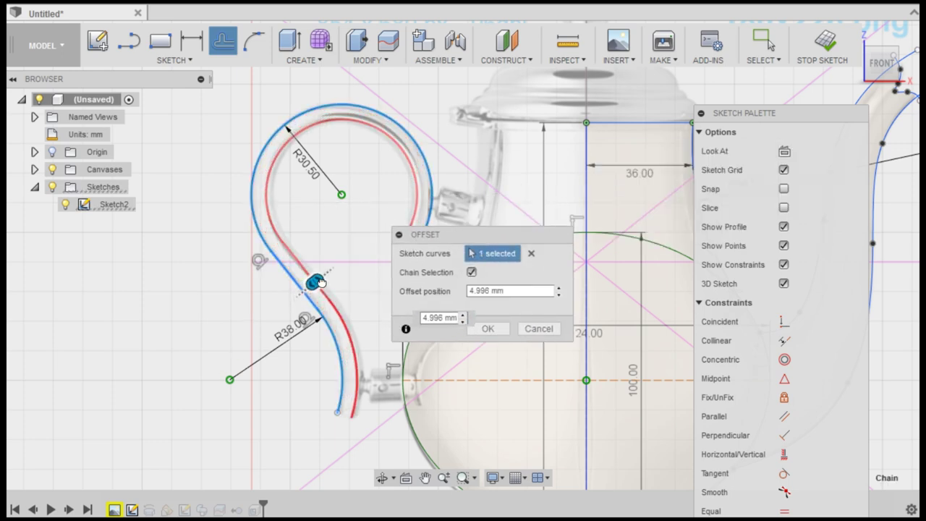
click(518, 291)
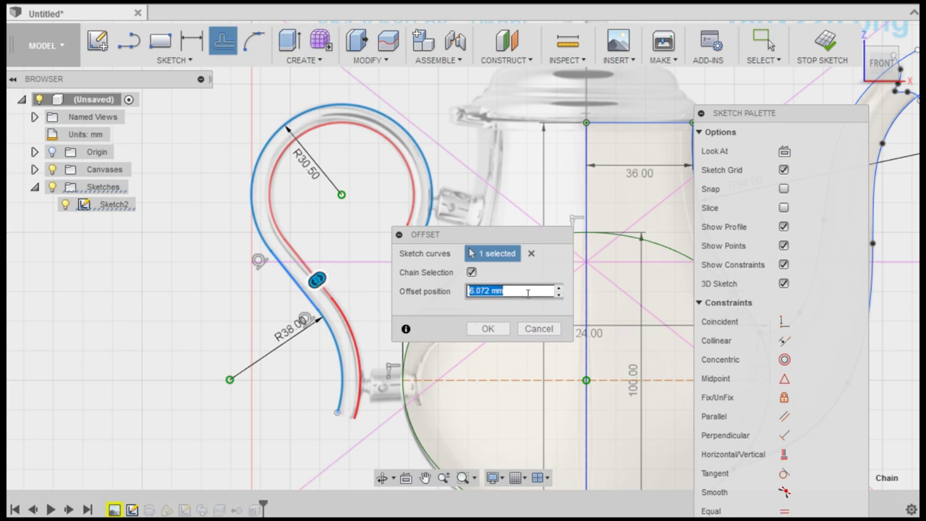
click(488, 329)
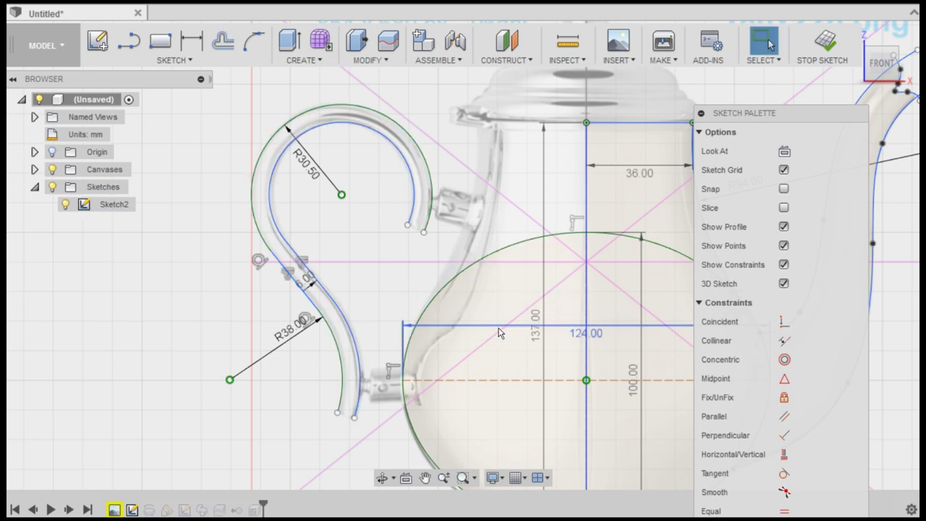
Close the upper and lower ends of the two handle curves with lines.
click(129, 42)
scroll(413, 258, up, 3)
scroll(405, 239, up, 3)
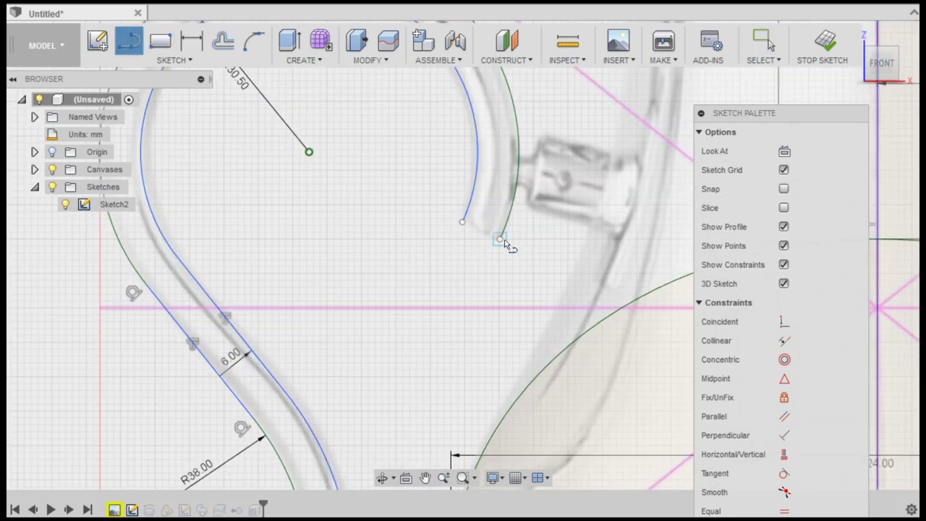
click(499, 239)
click(463, 222)
middle_drag(401, 275, 437, 36)
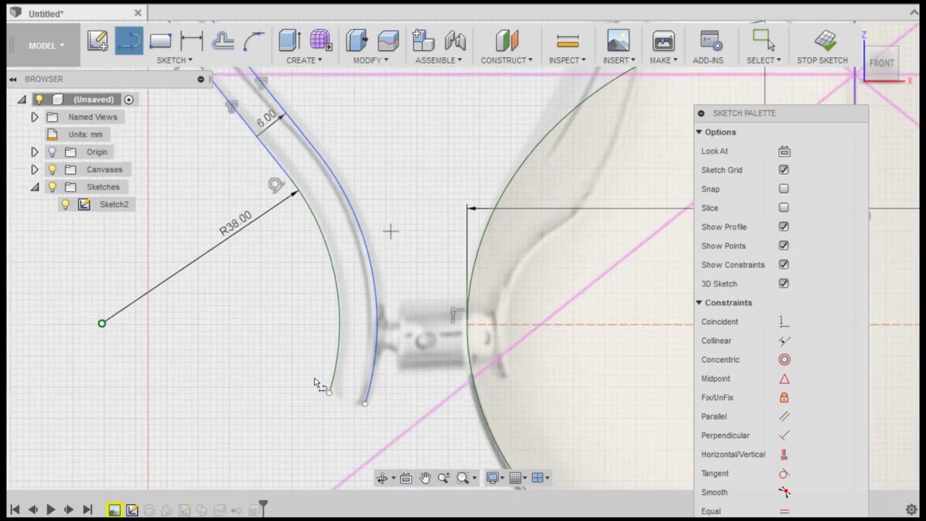
click(331, 393)
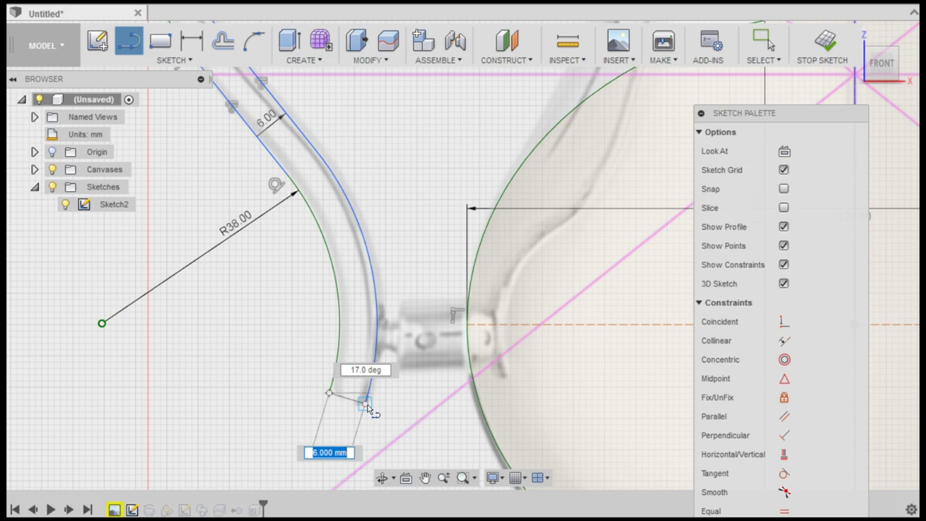
click(366, 403)
scroll(418, 230, down, 3)
scroll(417, 230, down, 3)
Extrude the handle profile symmetrically 10 mm into a new solid body, Body3.
scroll(417, 229, down, 3)
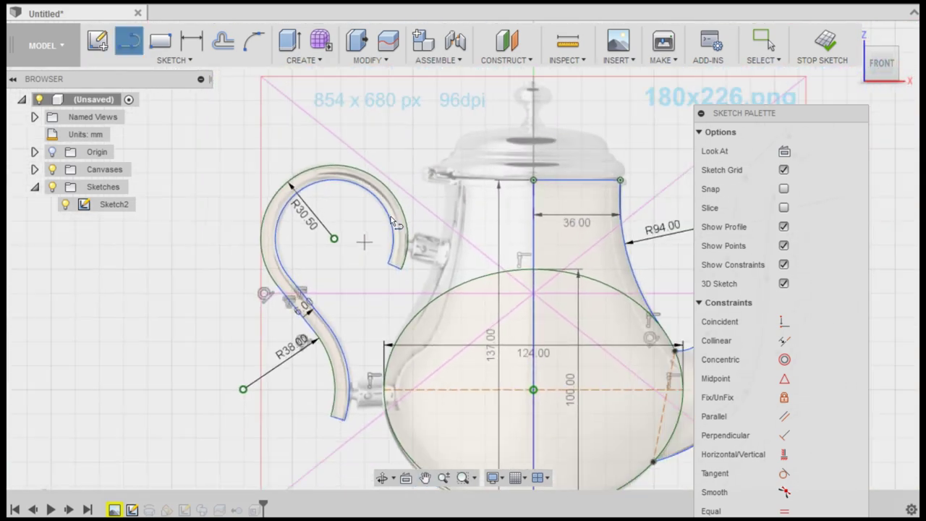
click(812, 51)
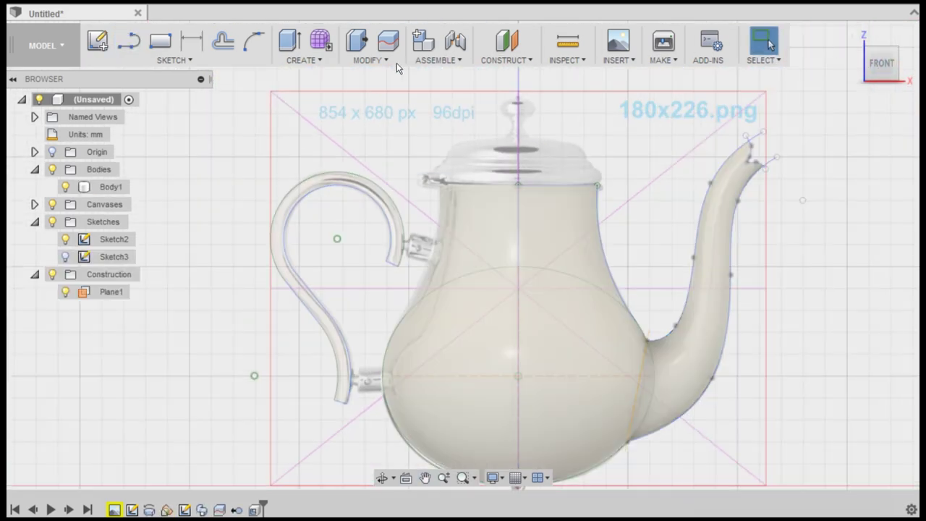
click(301, 62)
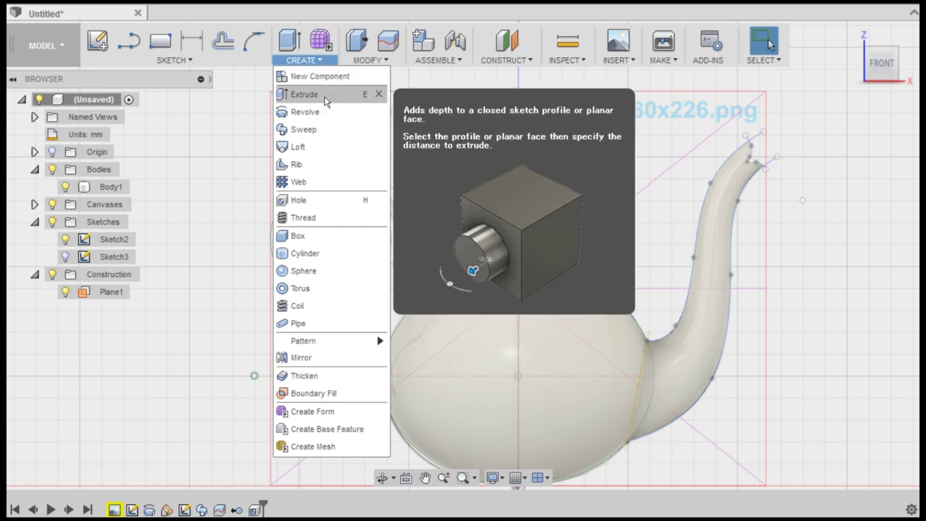
click(325, 95)
click(397, 217)
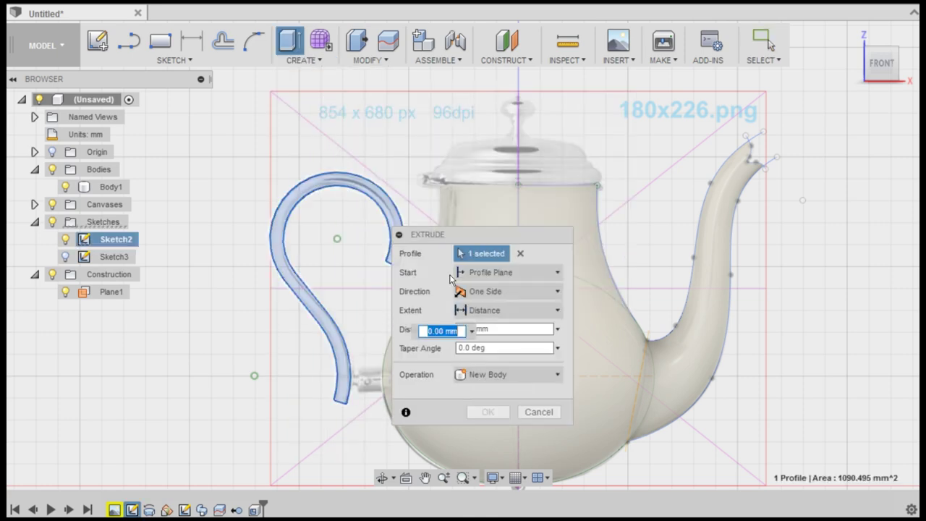
click(507, 291)
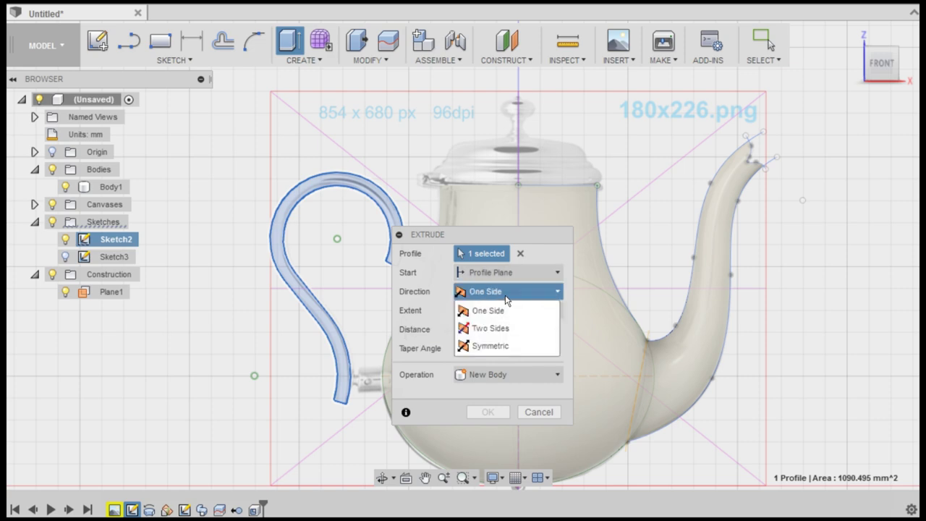
click(539, 346)
drag(459, 225, 879, 57)
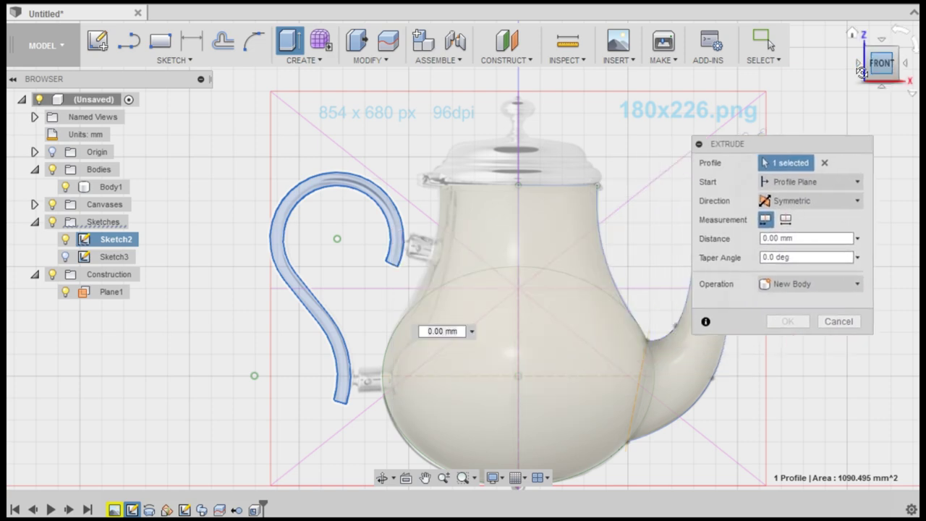
click(861, 71)
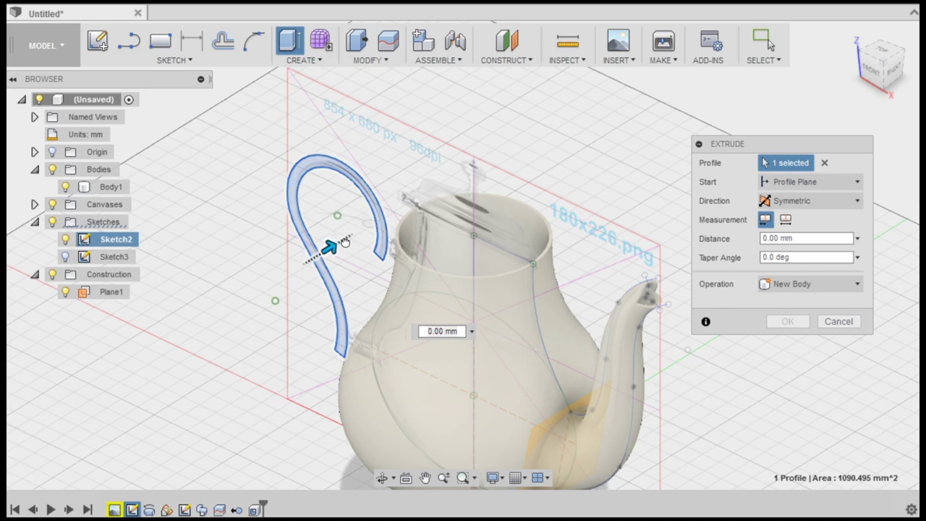
drag(343, 241, 361, 246)
click(808, 232)
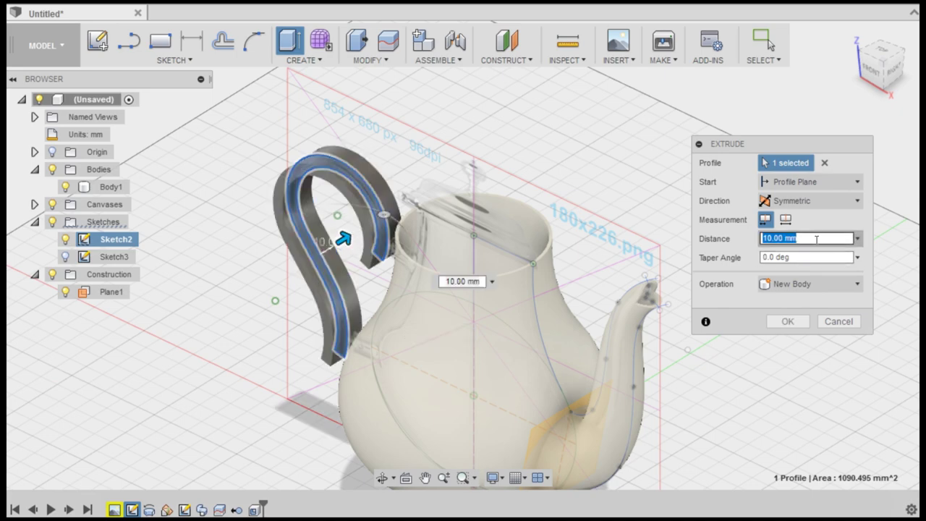
click(787, 322)
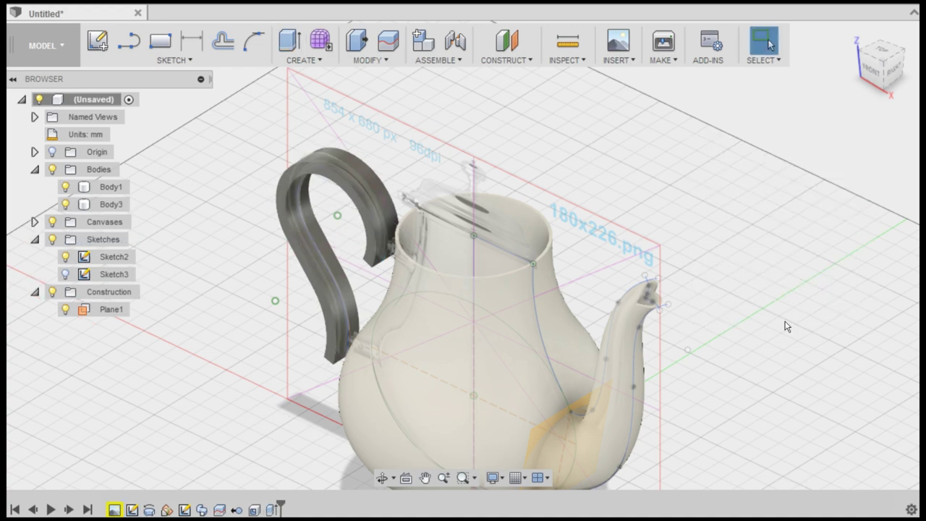
click(873, 70)
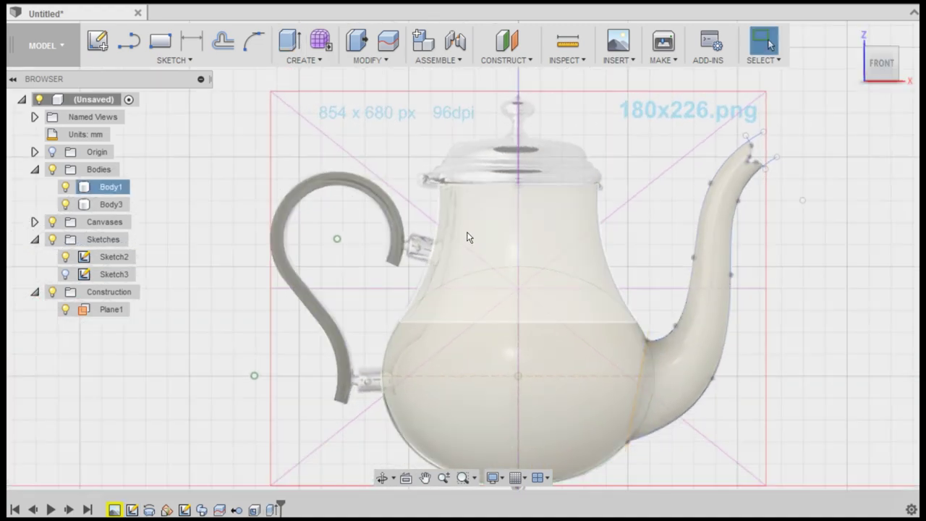
Reopen Sketch2 and place a 3-point rectangle's first edge across the handle's upper connector.
click(114, 257)
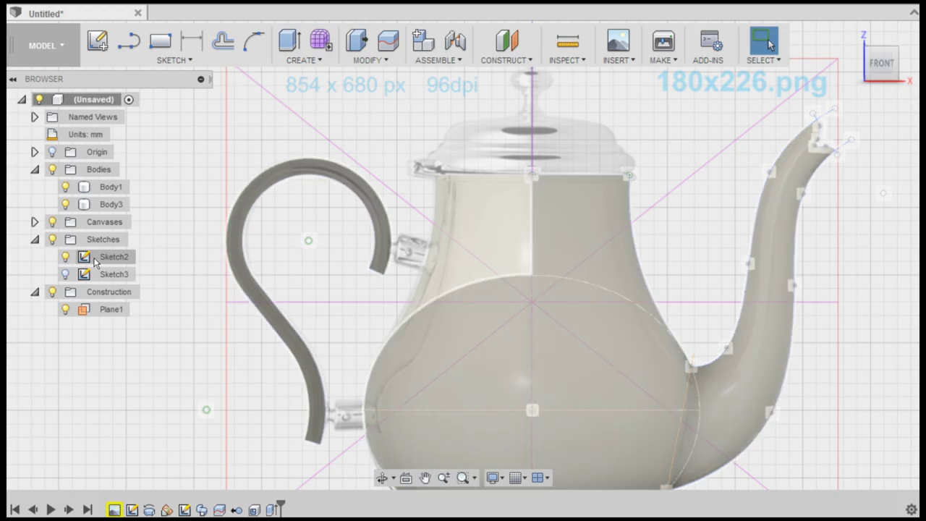
right_click(101, 258)
click(127, 294)
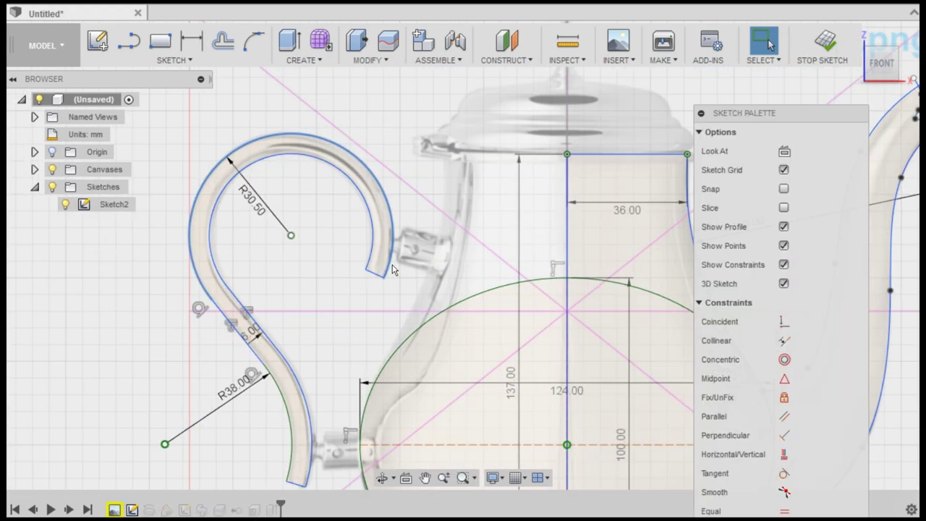
key(r)
scroll(384, 174, up, 3)
scroll(384, 175, up, 3)
scroll(384, 174, up, 2)
scroll(333, 167, down, 1)
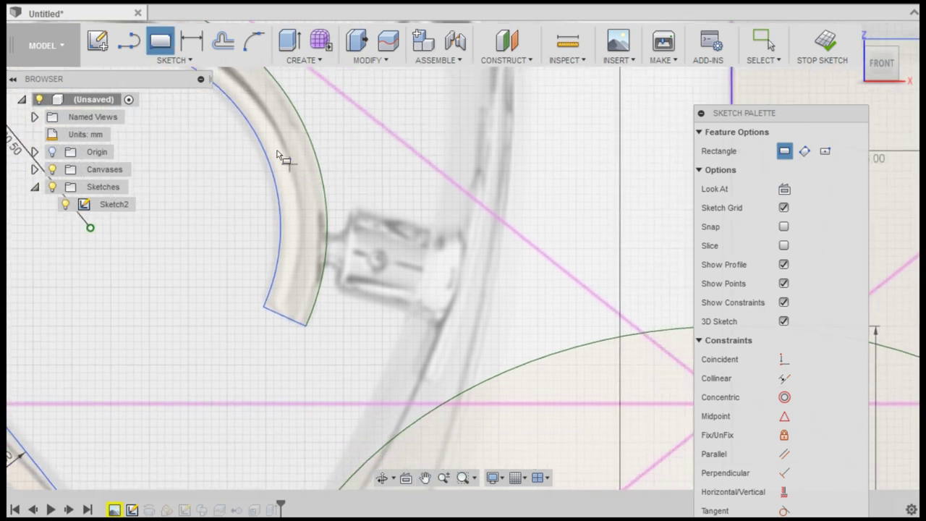
click(173, 60)
mouse_move(115, 111)
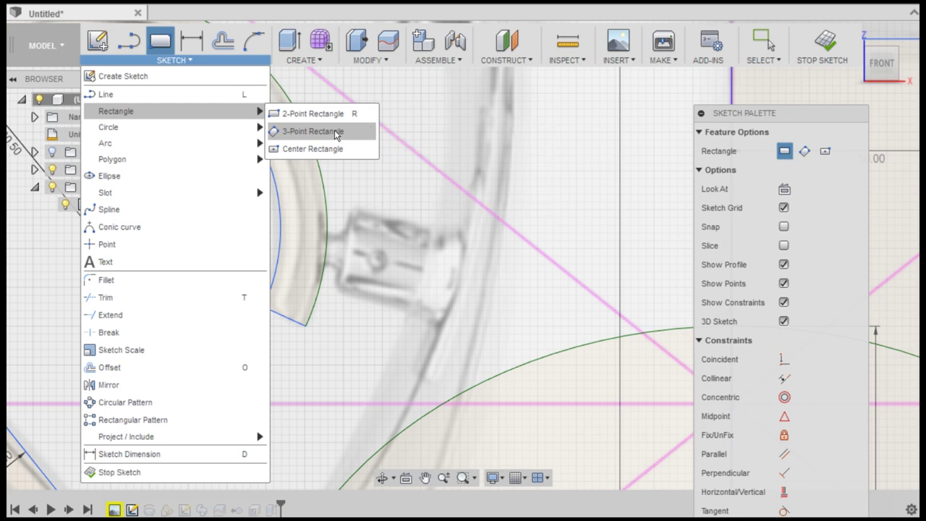
click(335, 137)
click(351, 207)
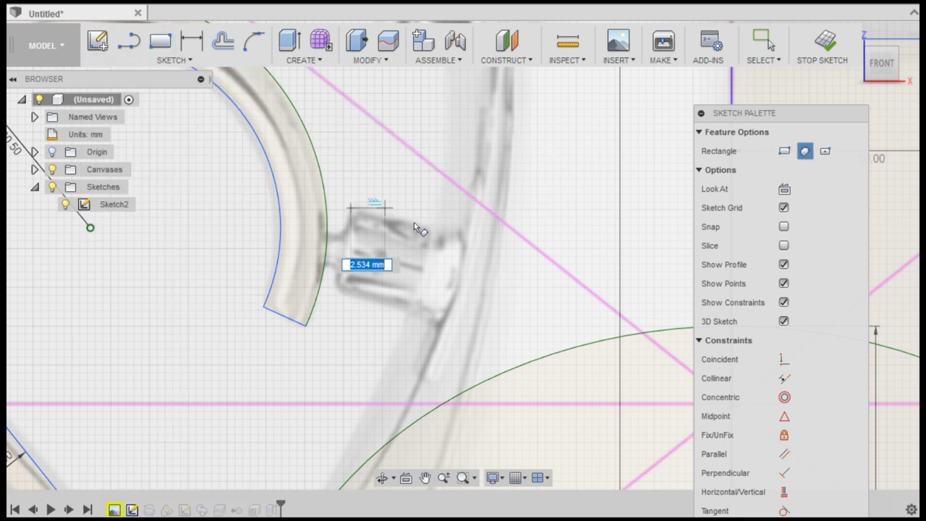
click(454, 234)
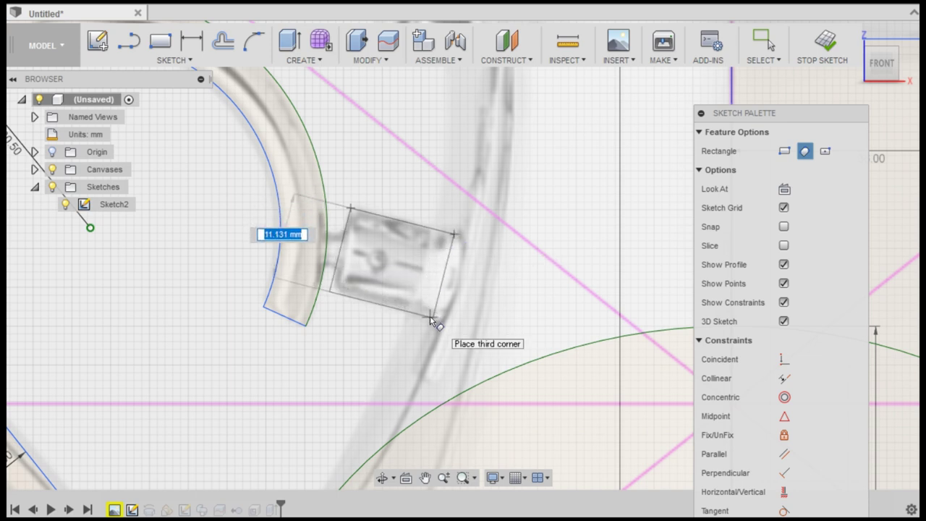
text(12)
Commit the tilted rectangle and change its 12.00 side to 6 mm.
key(Return)
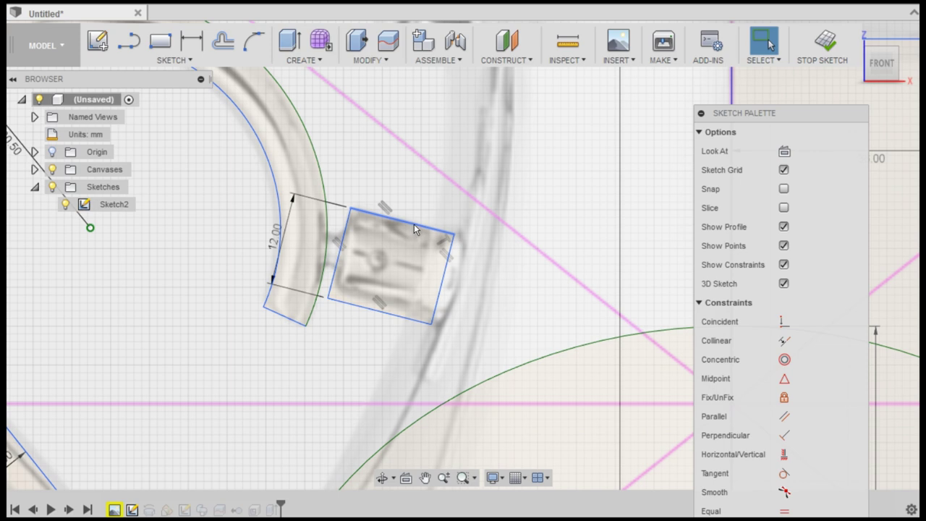
drag(414, 230, 418, 226)
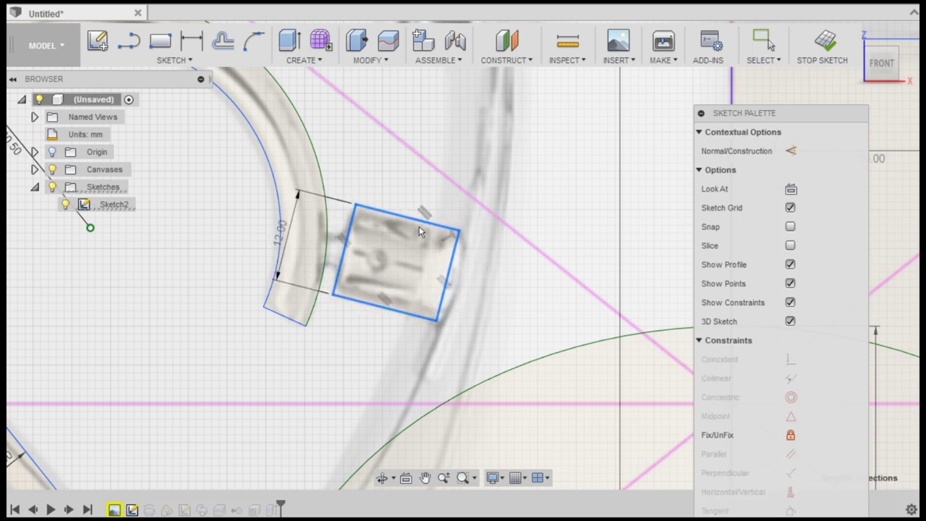
key(Escape)
double_click(282, 233)
text(6)
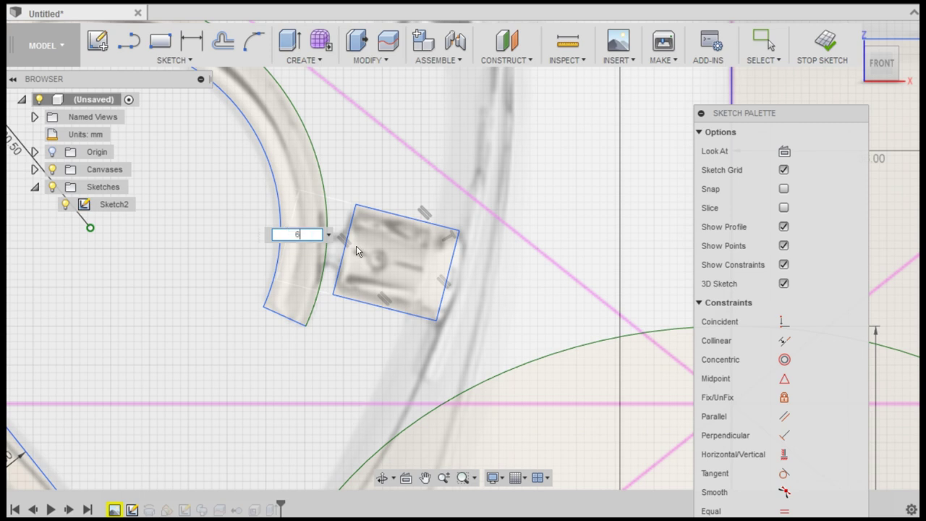
key(Return)
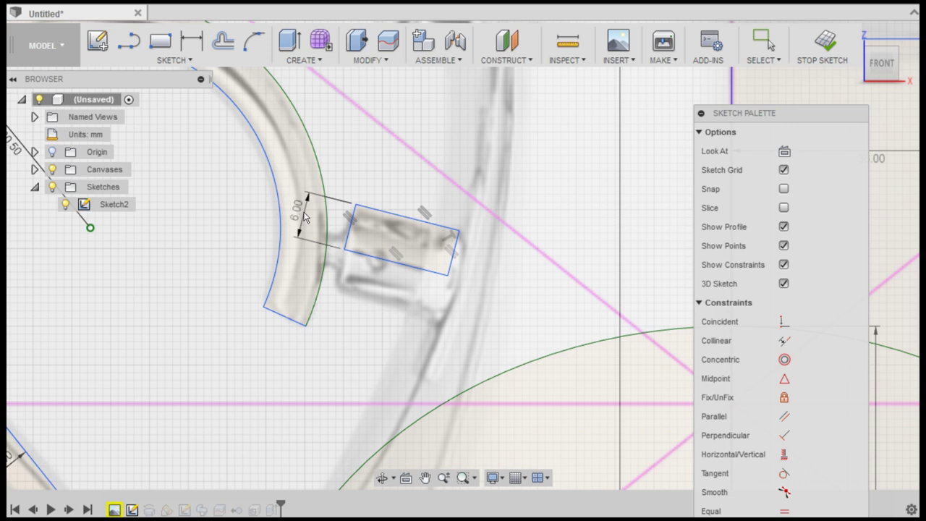
key(Escape)
Dimension the rectangle's top edge to 8 mm.
scroll(386, 178, up, 3)
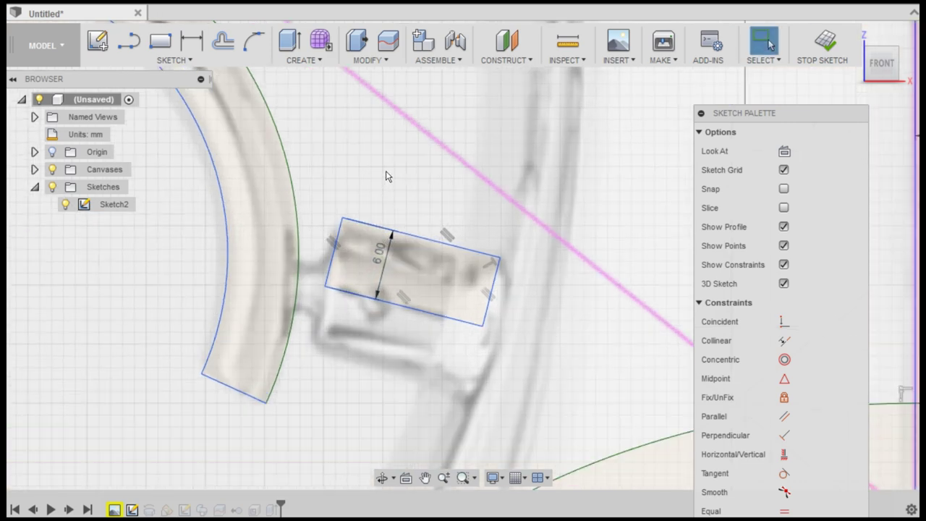
click(191, 41)
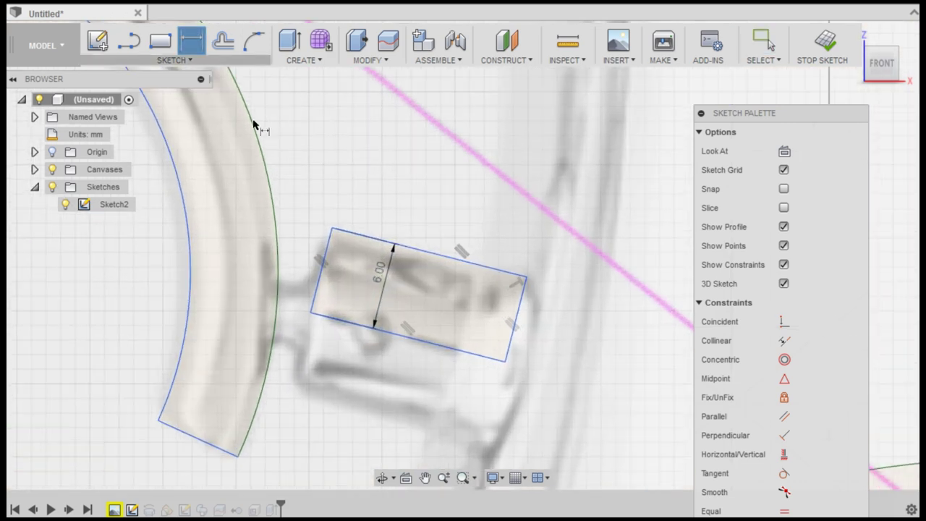
click(354, 237)
click(391, 230)
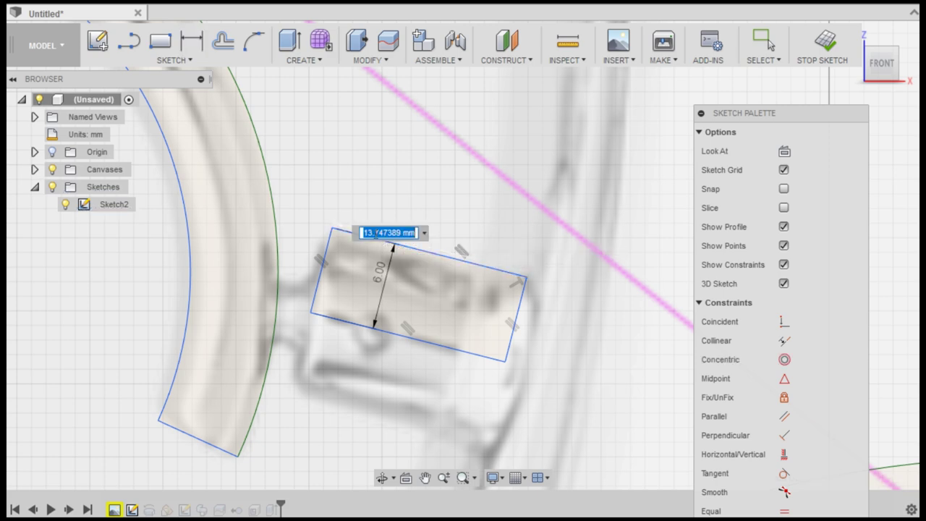
text(8)
key(Return)
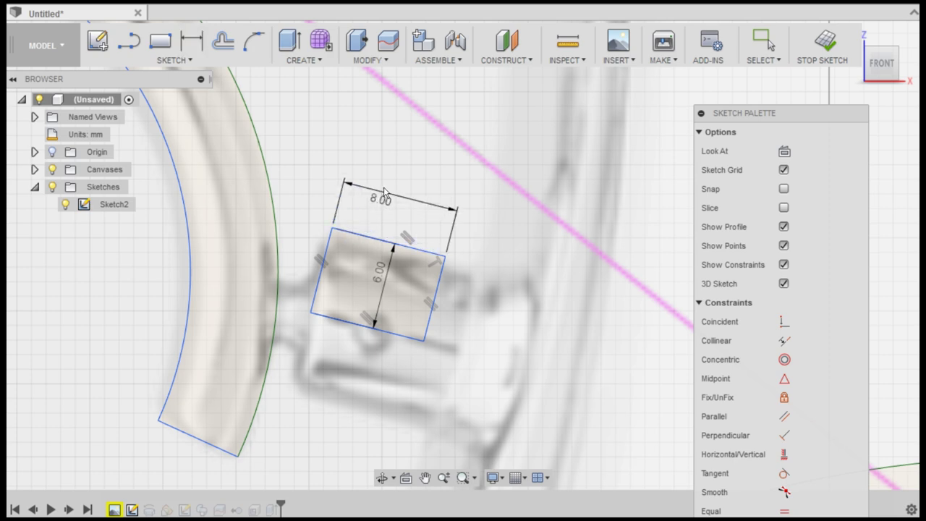
click(161, 43)
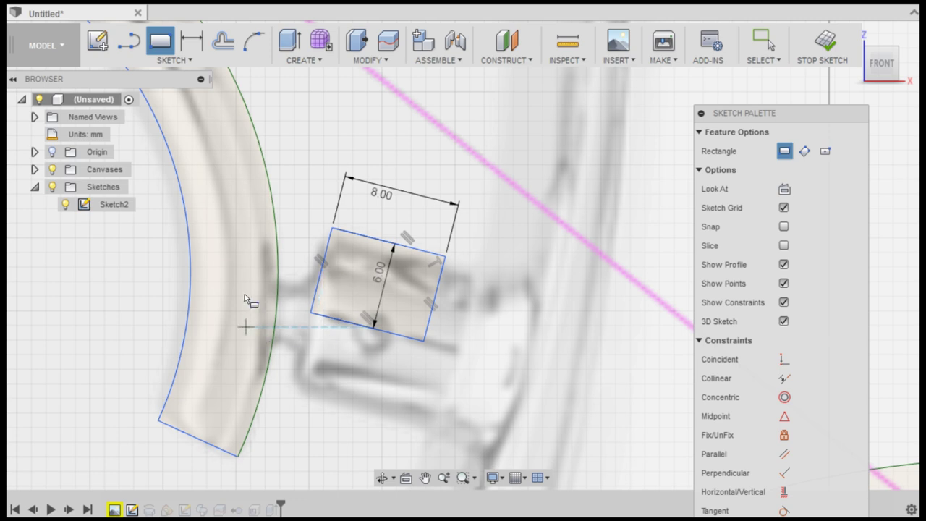
Draw a 4 mm tall rectangle from the handle arc to the tilted connector and nudge it into place.
click(232, 269)
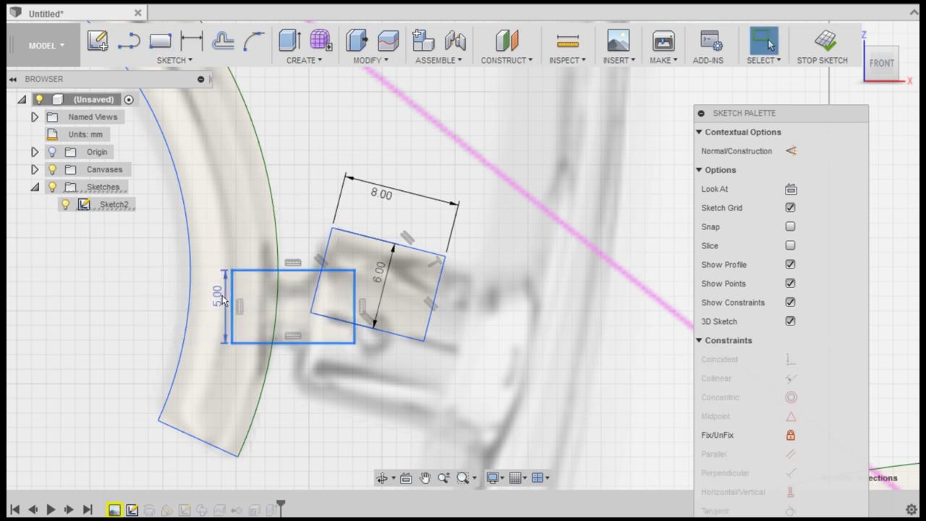
text(4)
key(Return)
key(Escape)
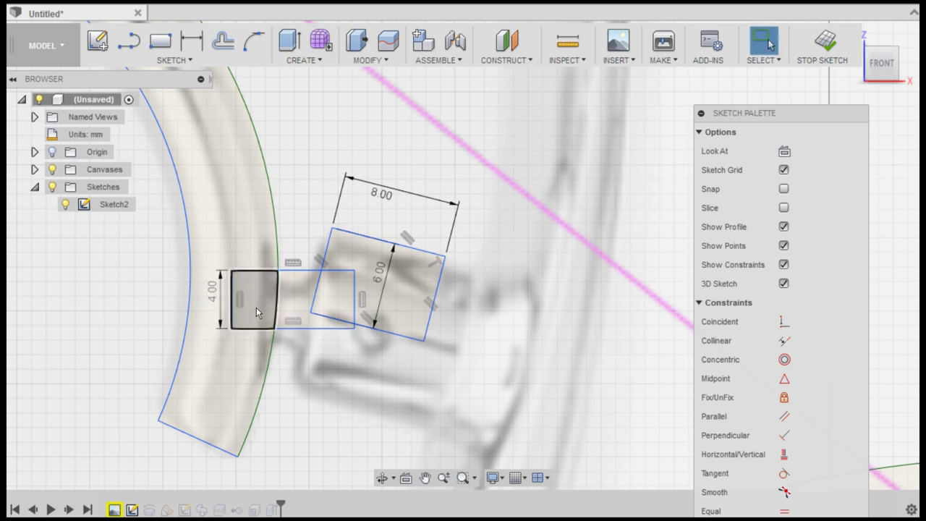
click(300, 270)
drag(299, 270, 303, 286)
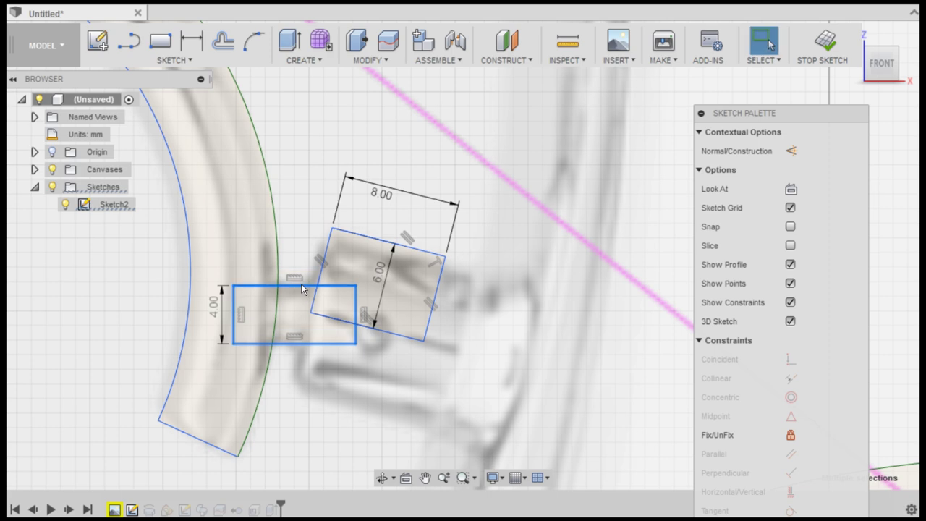
Change the small rectangle's height dimension from 4.00 to 2 mm.
double_click(217, 307)
text(2)
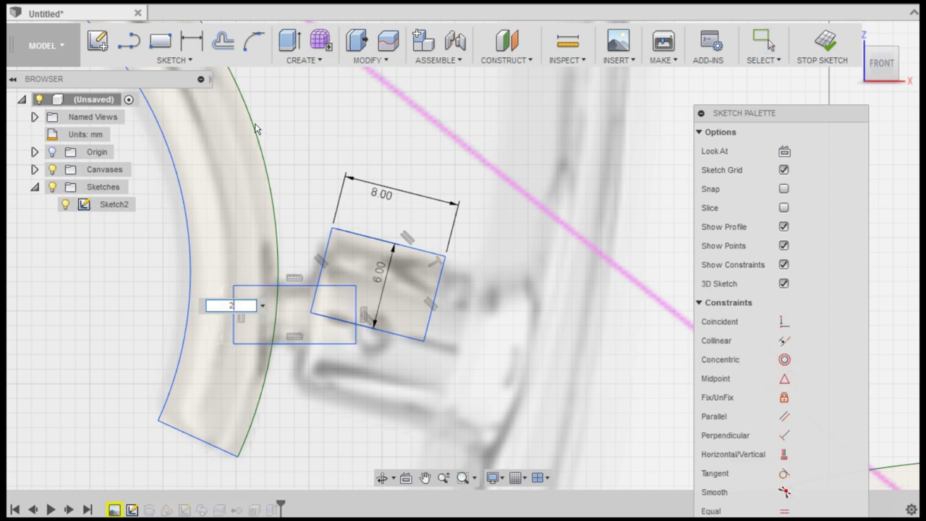
key(Return)
scroll(319, 328, down, 3)
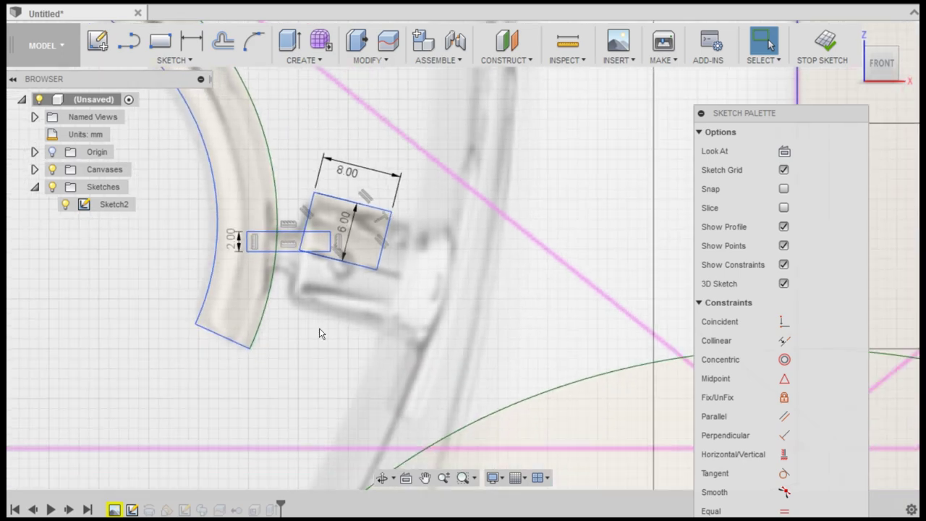
middle_drag(465, 161, 380, 147)
Draw an 8 × 12 mm rectangle at the lower handle joint, then change its height to 6 mm.
scroll(332, 209, up, 3)
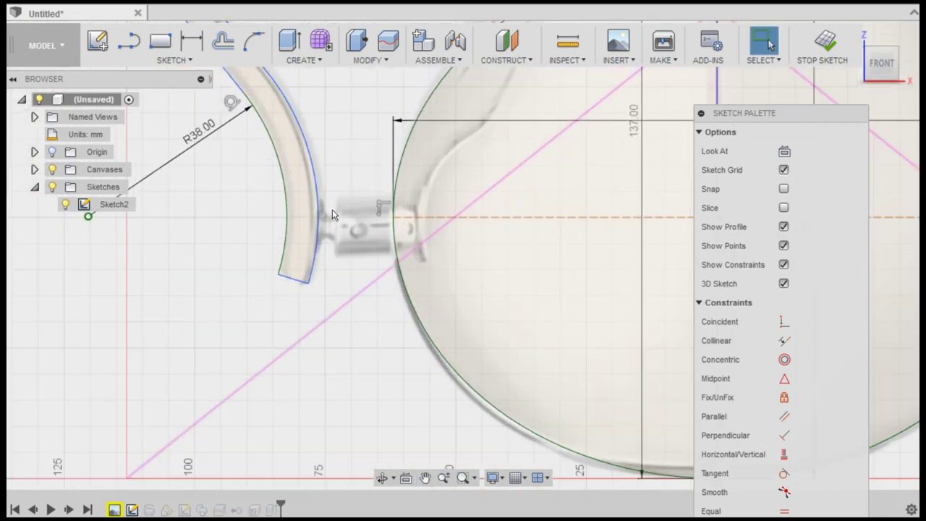
scroll(348, 193, up, 2)
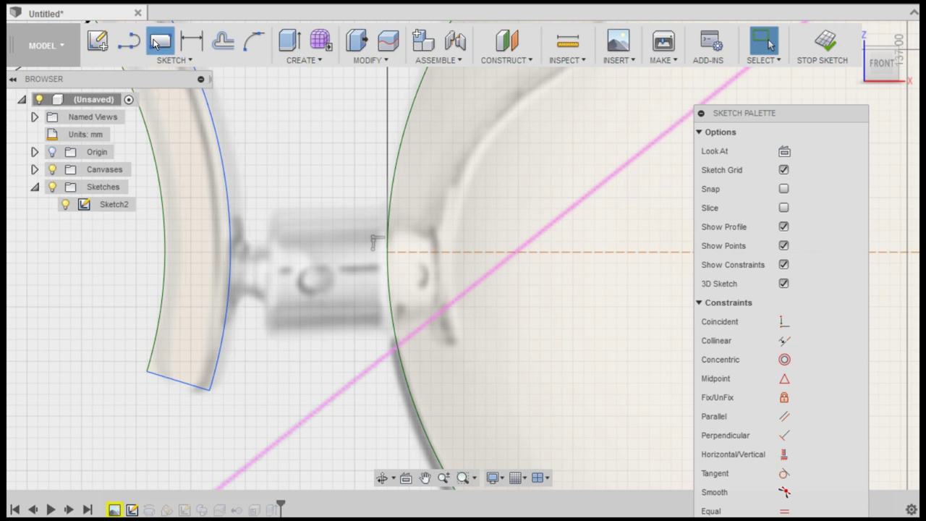
click(158, 41)
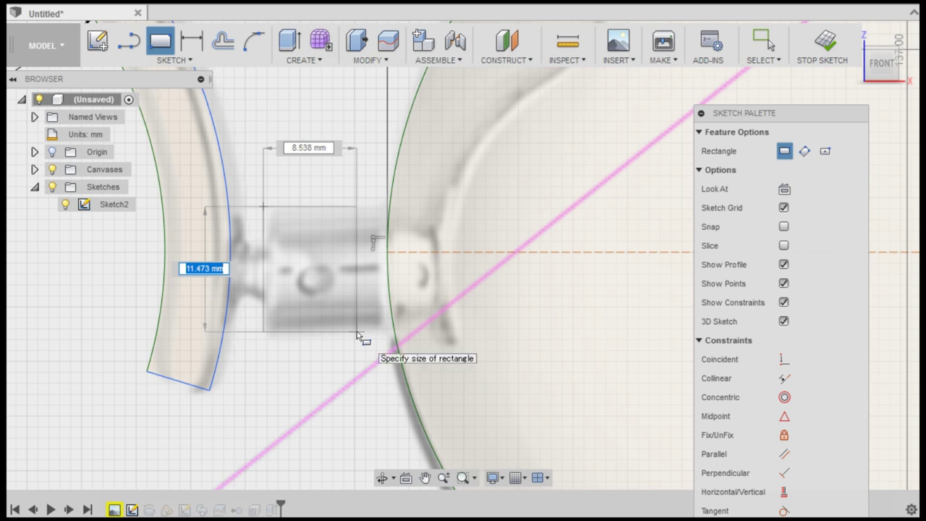
key(Tab)
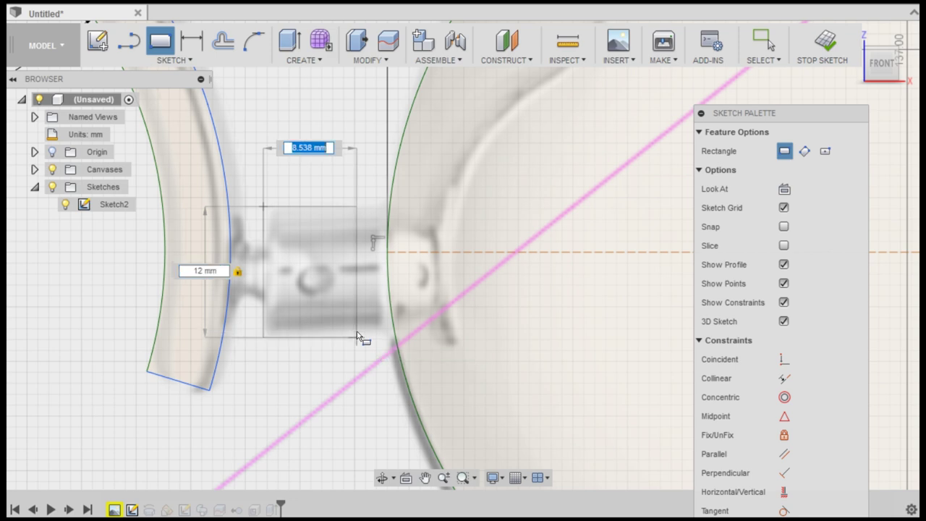
text(8)
key(Return)
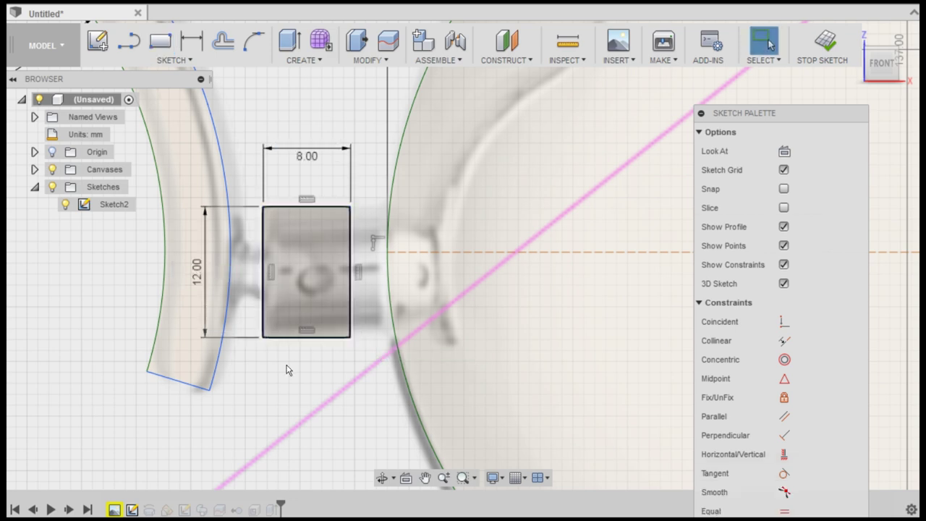
double_click(202, 283)
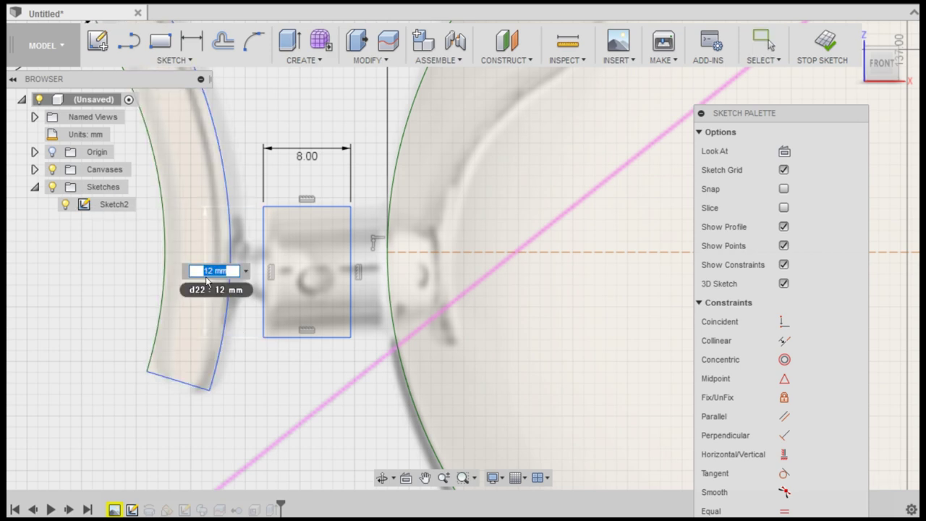
text(6)
key(Return)
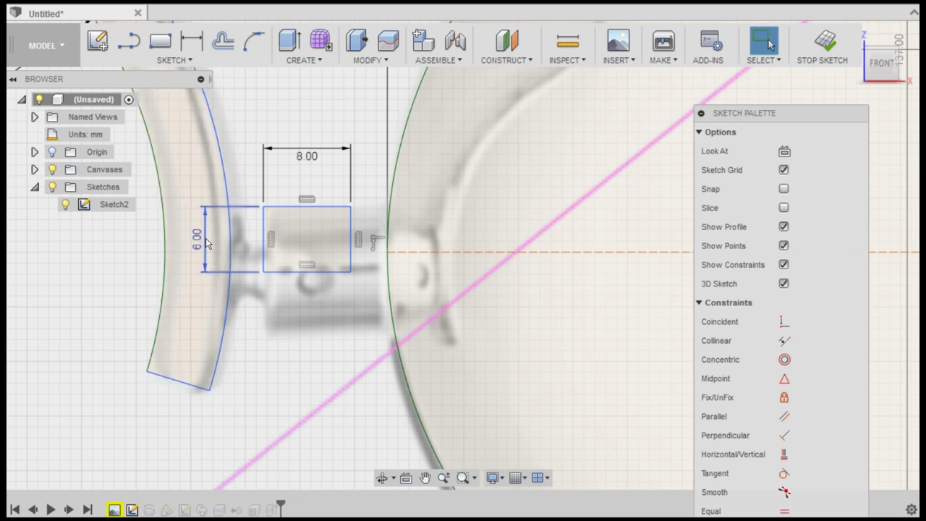
Start another rectangle from the bottom-left corner of the 8 × 6 mm rectangle.
scroll(304, 248, up, 3)
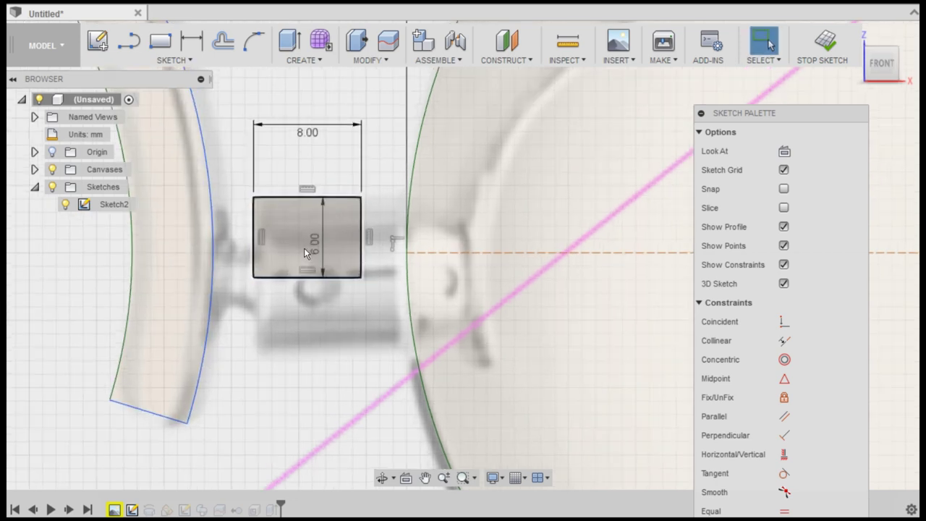
double_click(290, 193)
click(172, 47)
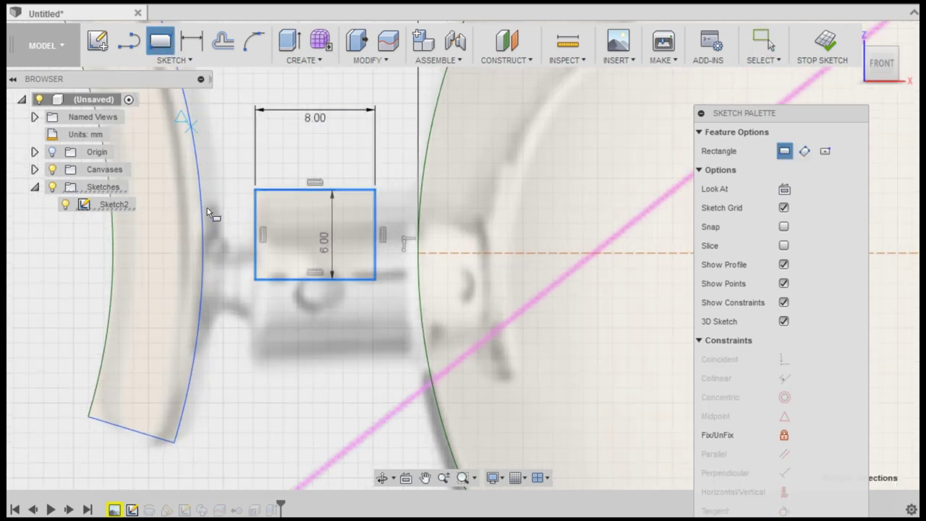
click(254, 279)
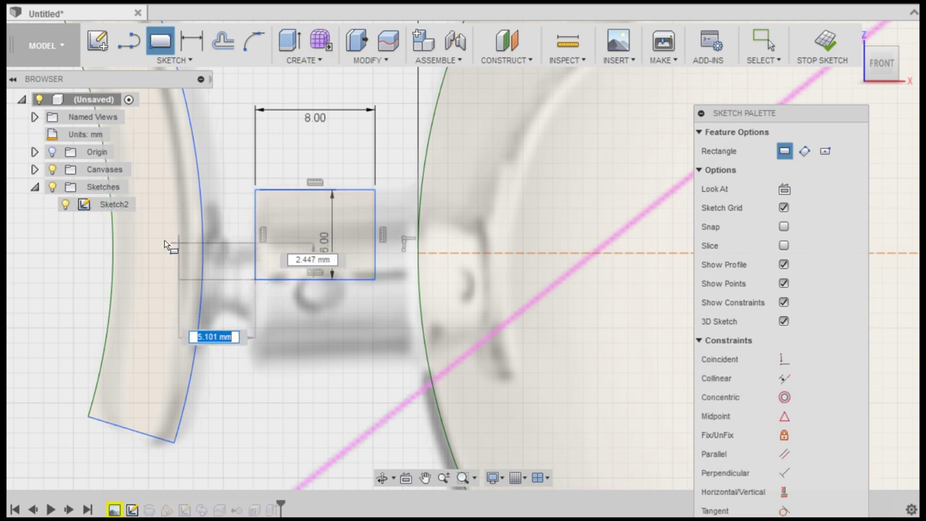
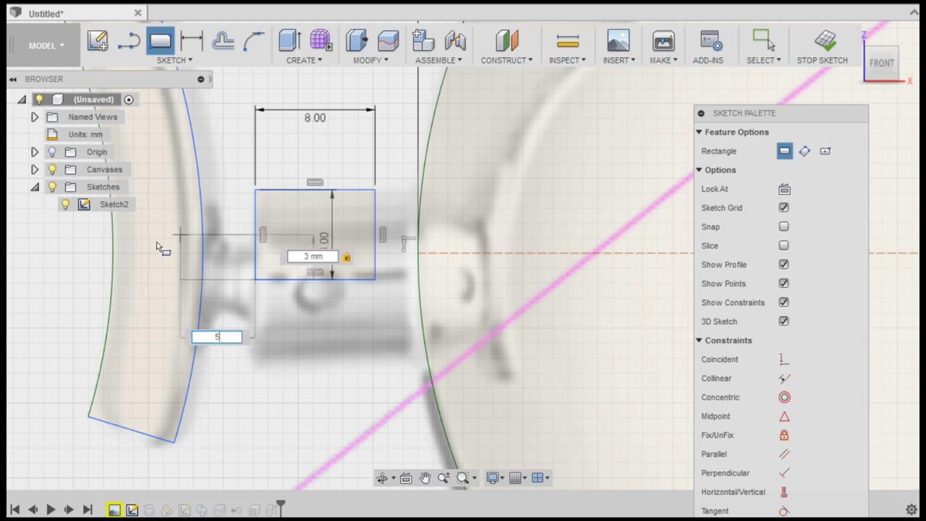
Commit the 5 × 3 mm rectangle, reposition its 3.00 and 5.00 dimensions, and finish the sketch.
key(Return)
key(Escape)
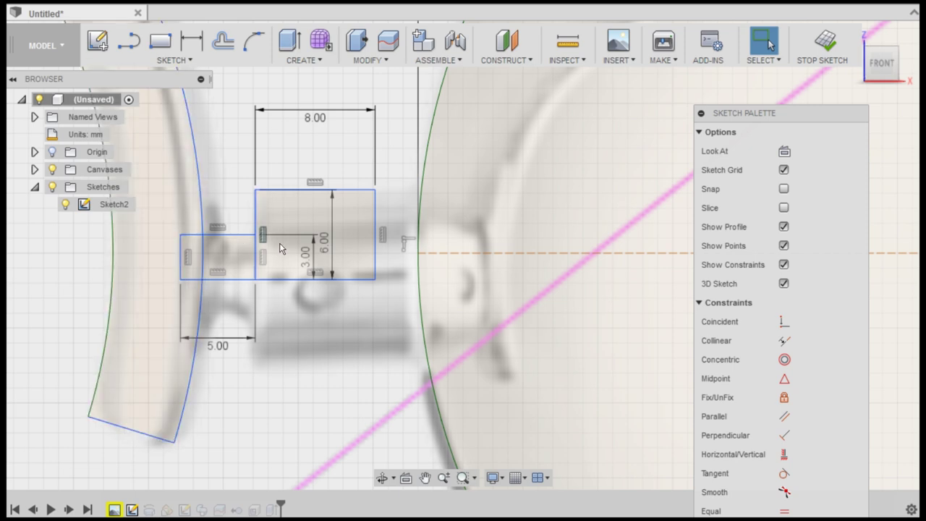
drag(306, 254, 251, 254)
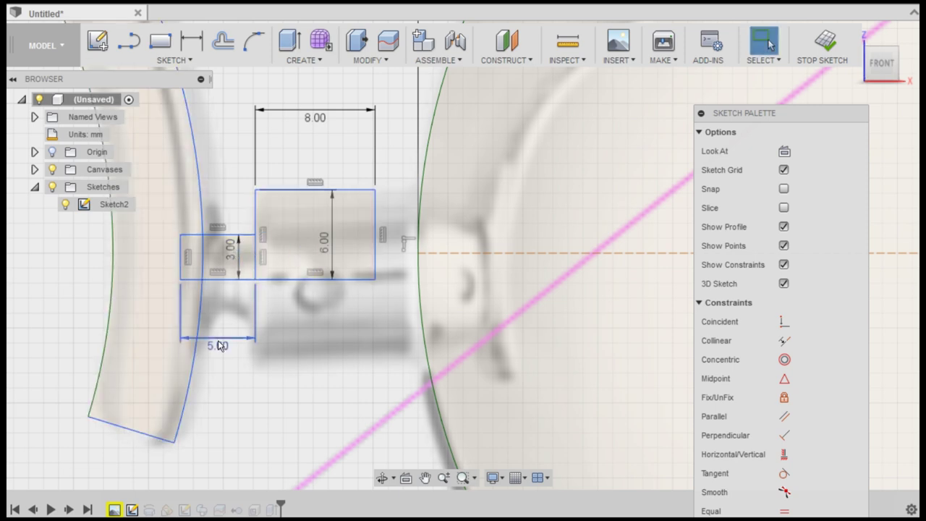
drag(221, 345, 226, 305)
scroll(304, 333, down, 3)
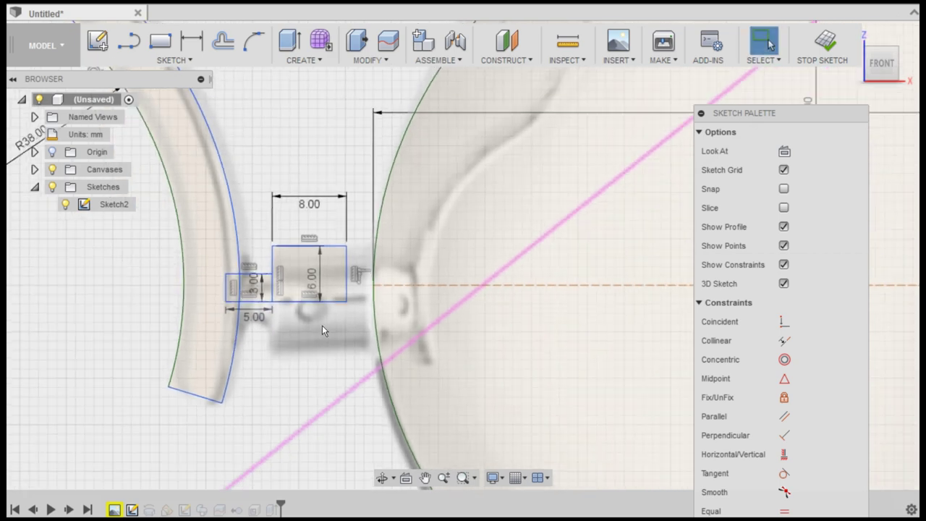
scroll(323, 325, down, 2)
scroll(362, 217, up, 1)
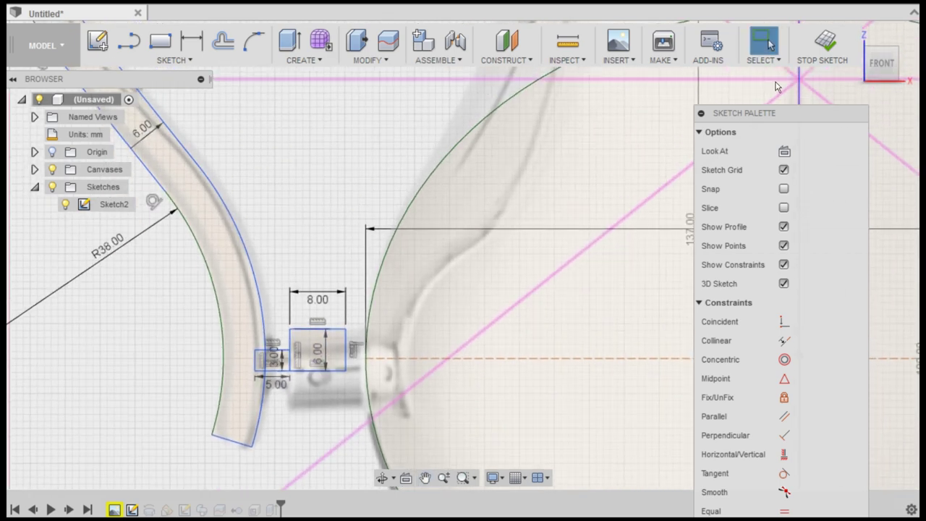
click(830, 40)
Revolve the three upper connector profiles about their bottom edge, joined to the existing body.
scroll(386, 134, down, 2)
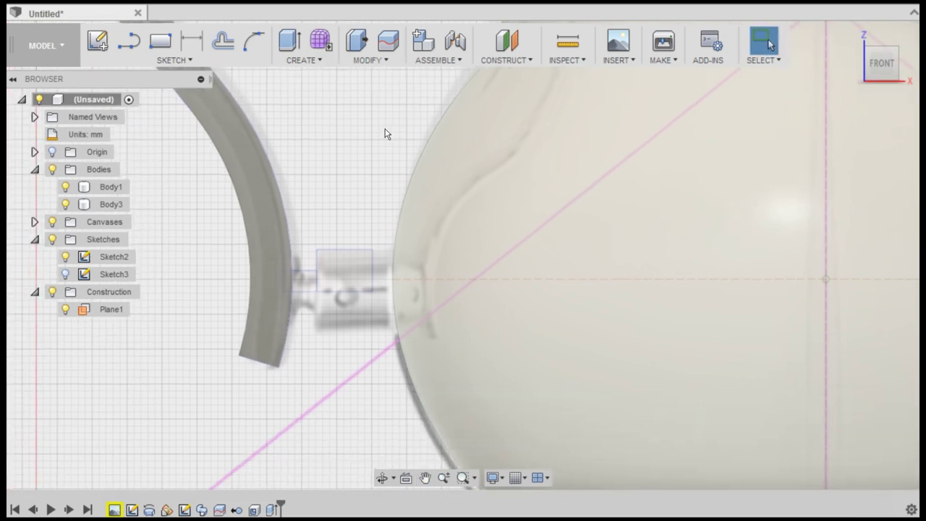
click(301, 58)
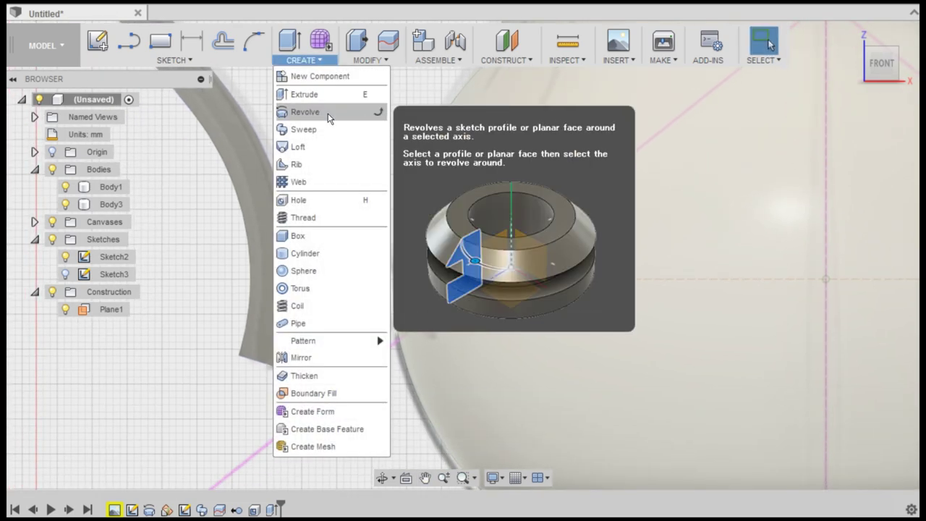
click(328, 112)
scroll(320, 224, up, 2)
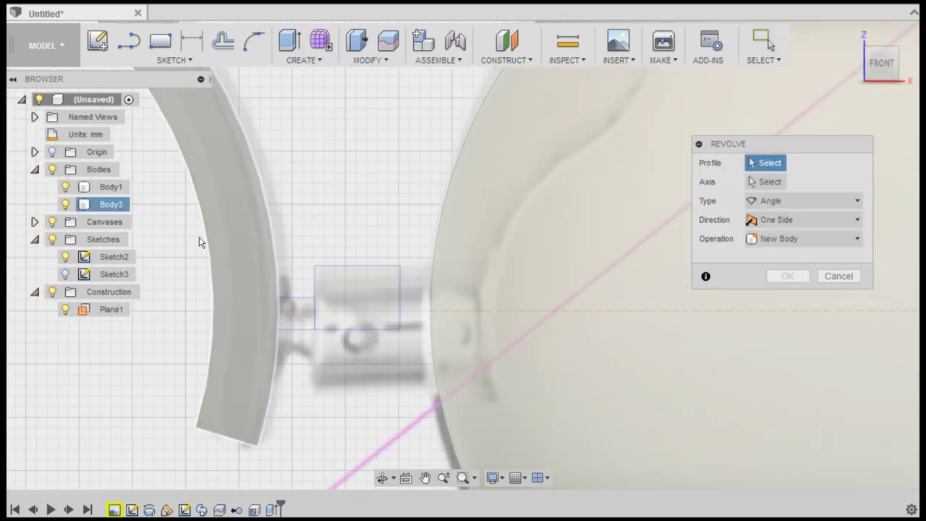
drag(372, 325, 427, 354)
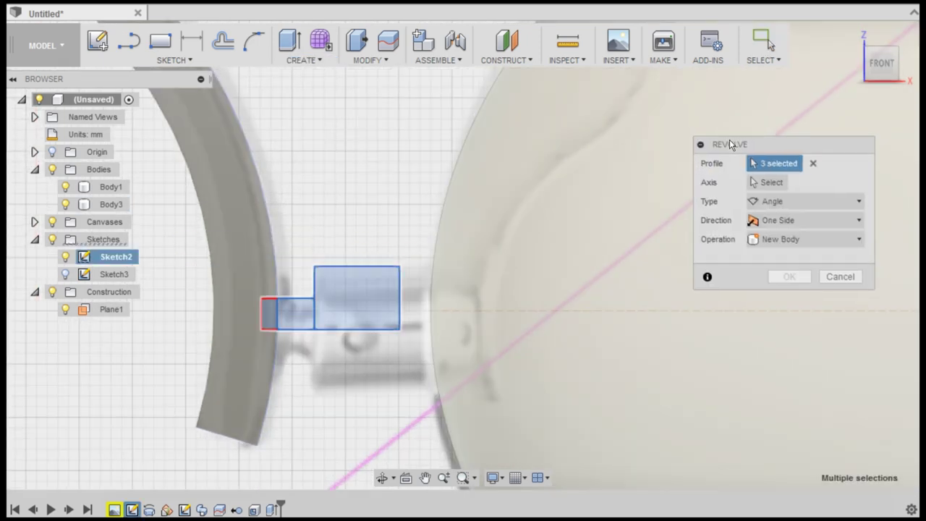
drag(730, 144, 457, 118)
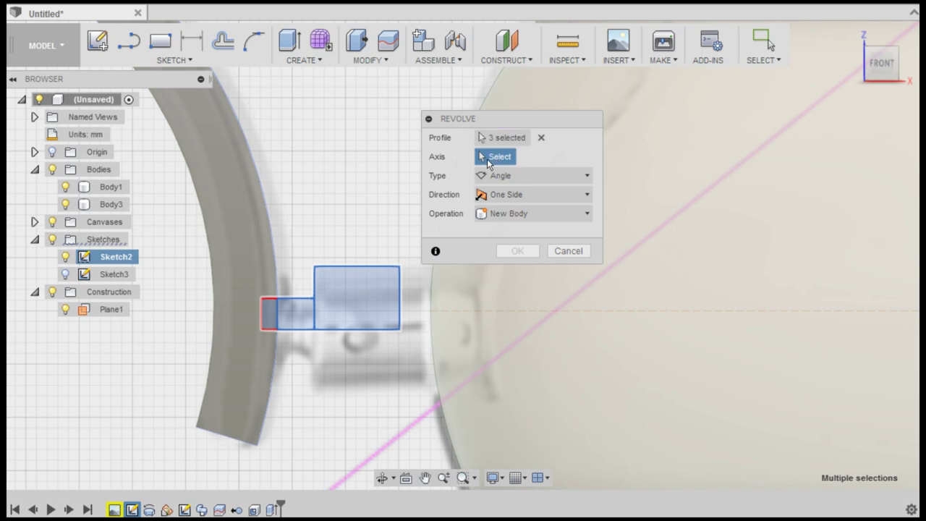
click(341, 330)
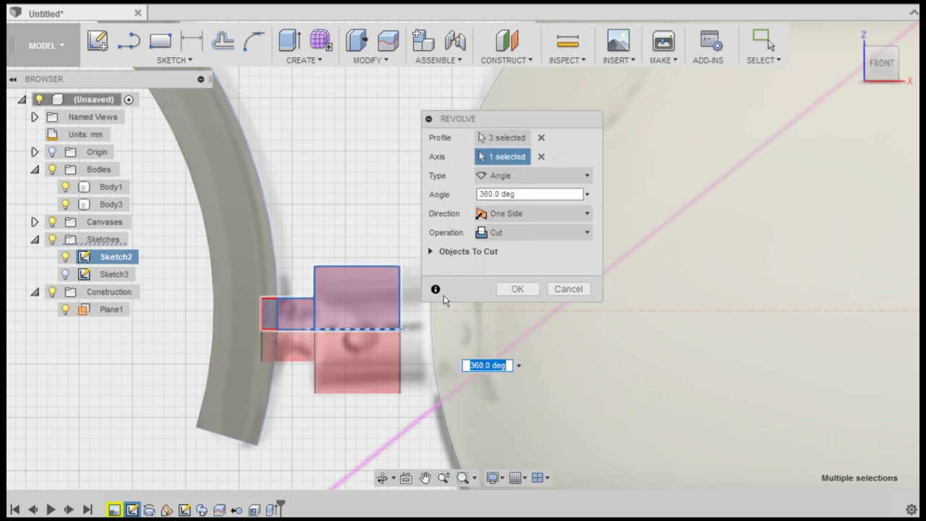
click(510, 233)
click(524, 252)
click(517, 270)
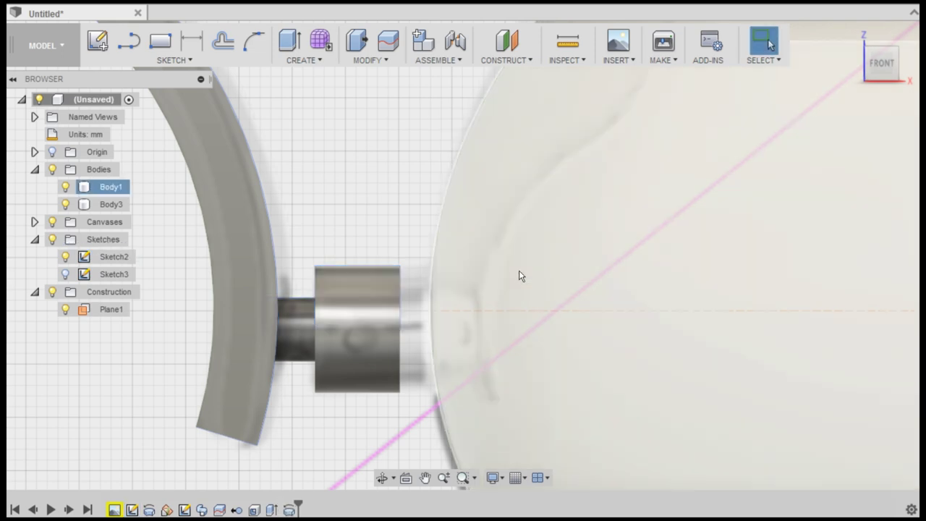
scroll(436, 248, up, 3)
scroll(490, 135, down, 5)
Revolve the three small lower connector profiles about their bottom edge as a Join.
scroll(424, 335, down, 3)
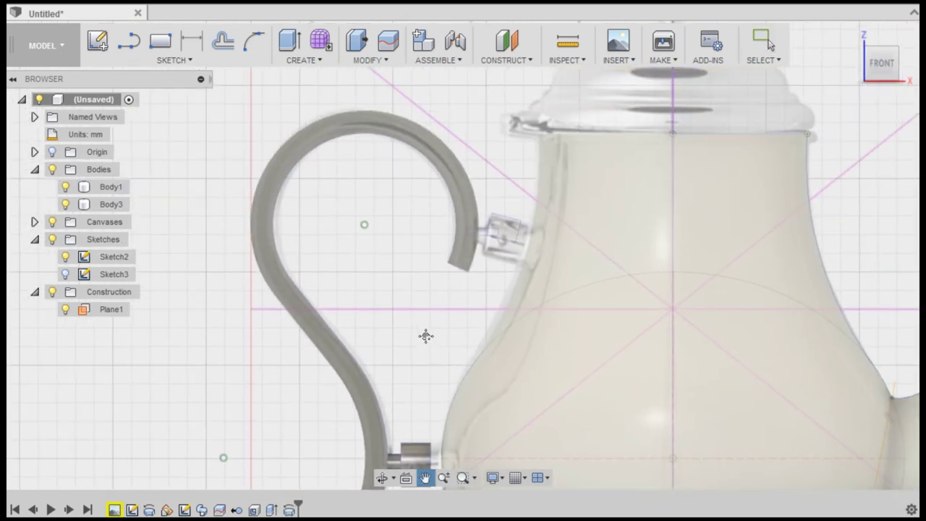
scroll(481, 256, up, 5)
scroll(459, 186, up, 2)
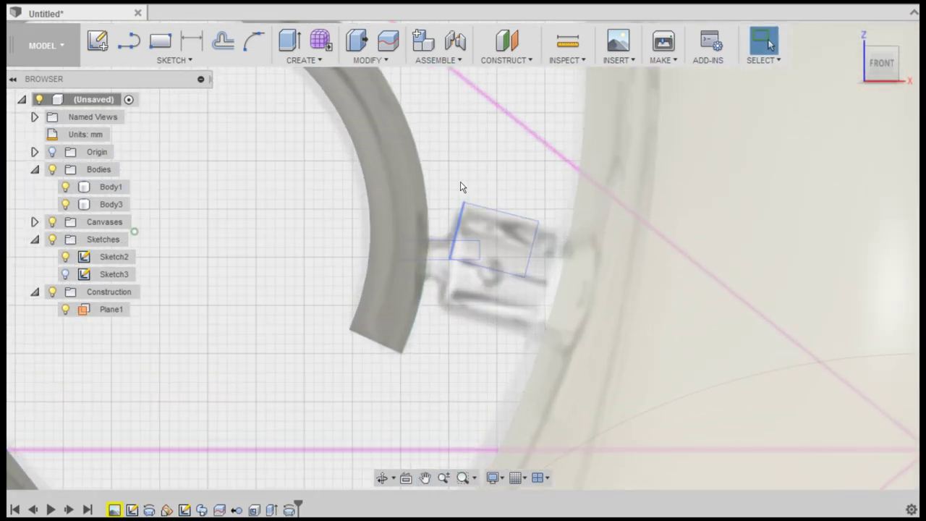
click(301, 60)
click(304, 113)
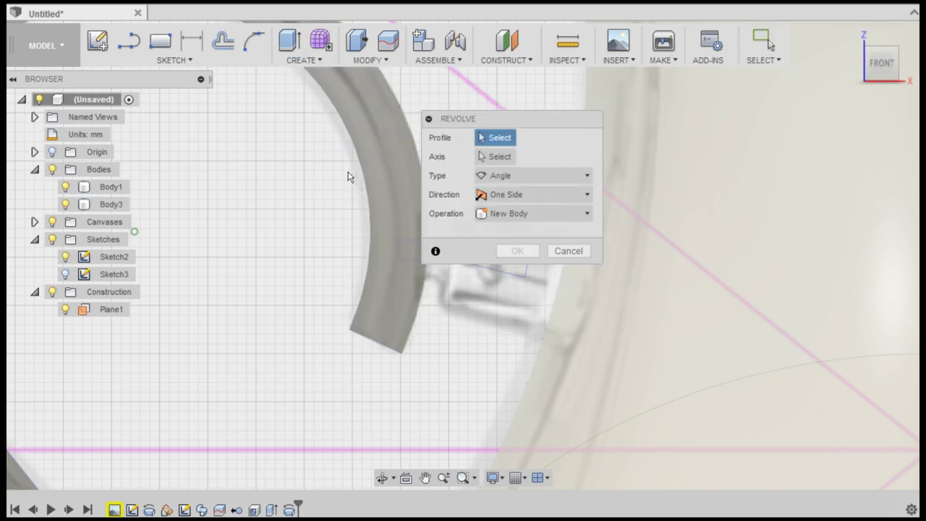
drag(427, 118, 195, 187)
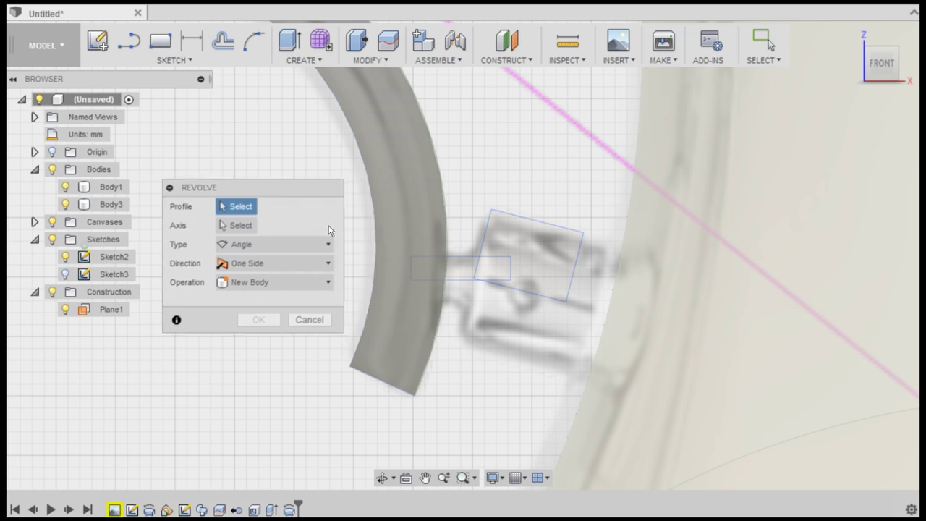
drag(360, 236, 527, 299)
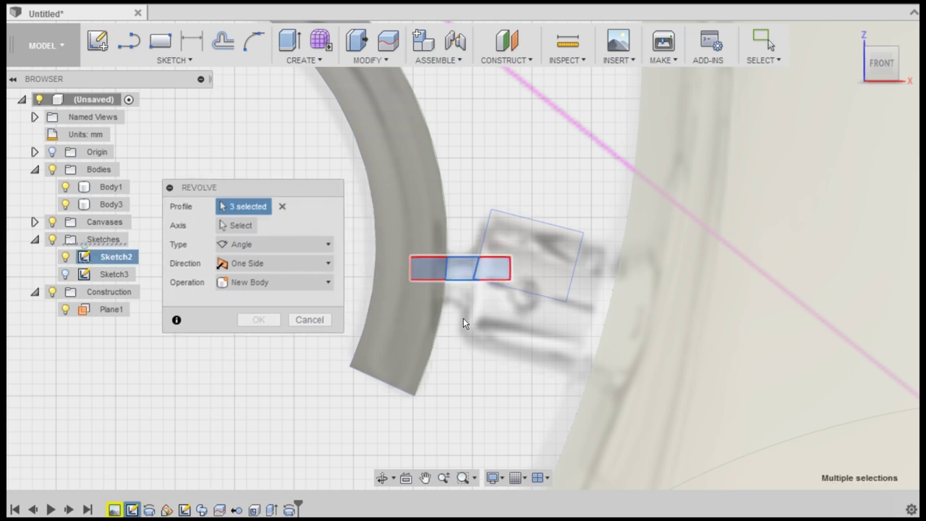
click(450, 280)
click(279, 302)
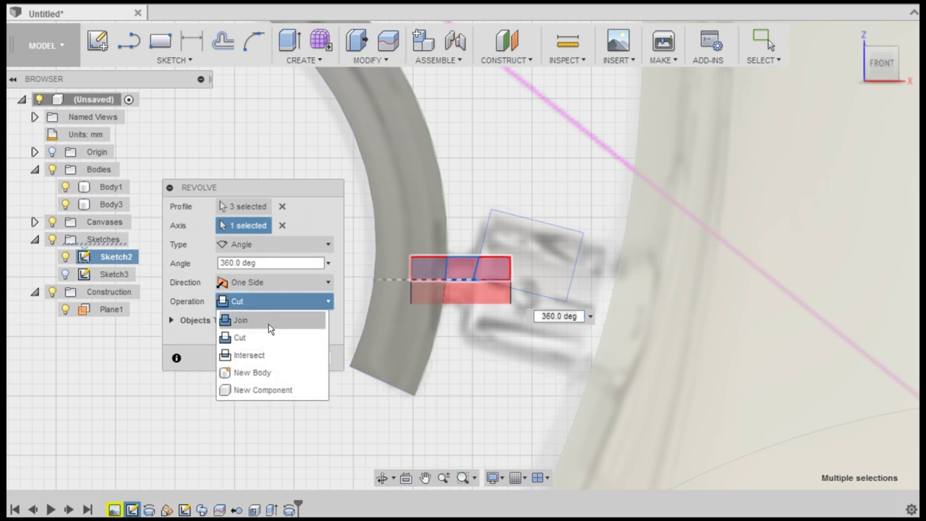
click(268, 324)
click(257, 341)
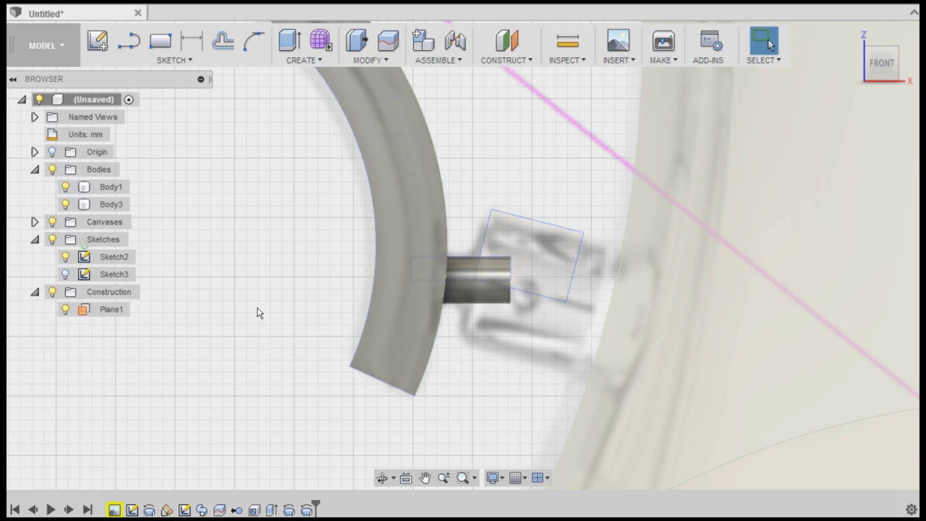
Revolve the larger tilted connector profiles about their bottom edge as a Join, then fit the view.
click(307, 58)
click(306, 114)
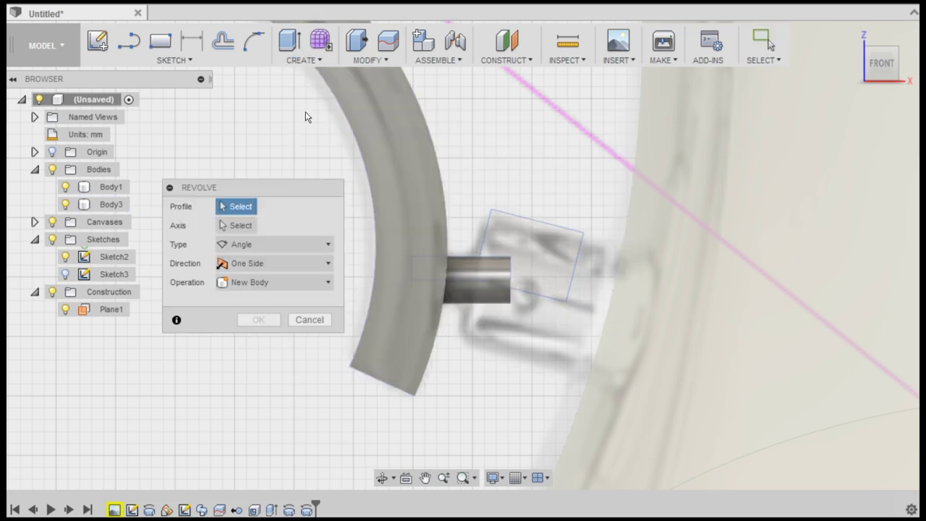
click(587, 289)
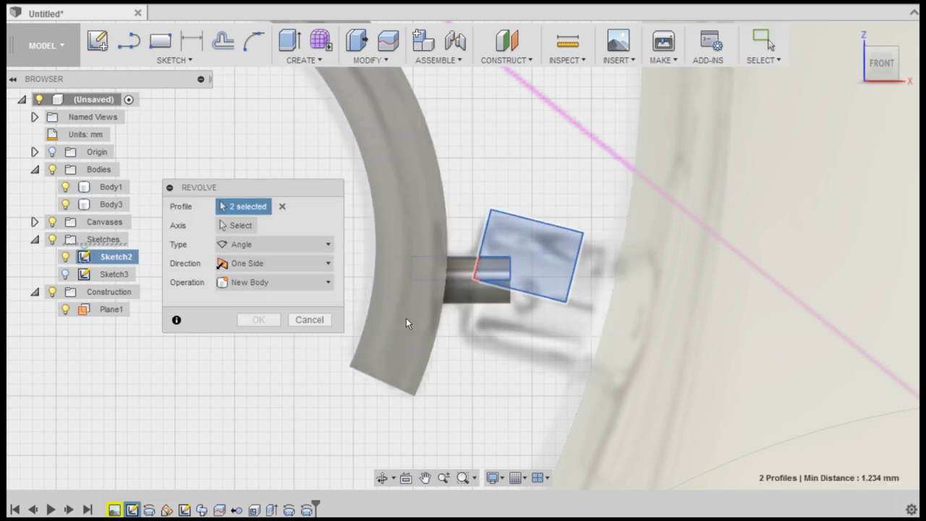
click(236, 230)
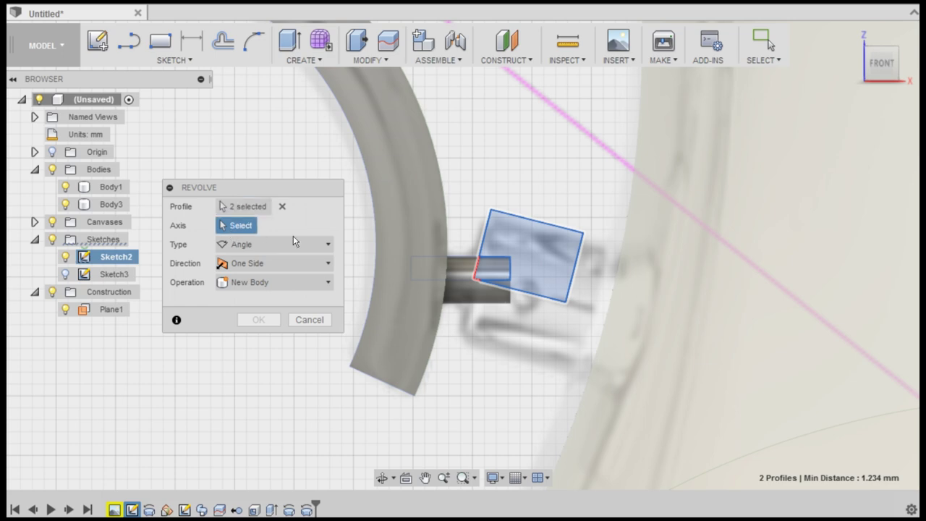
click(538, 296)
click(266, 304)
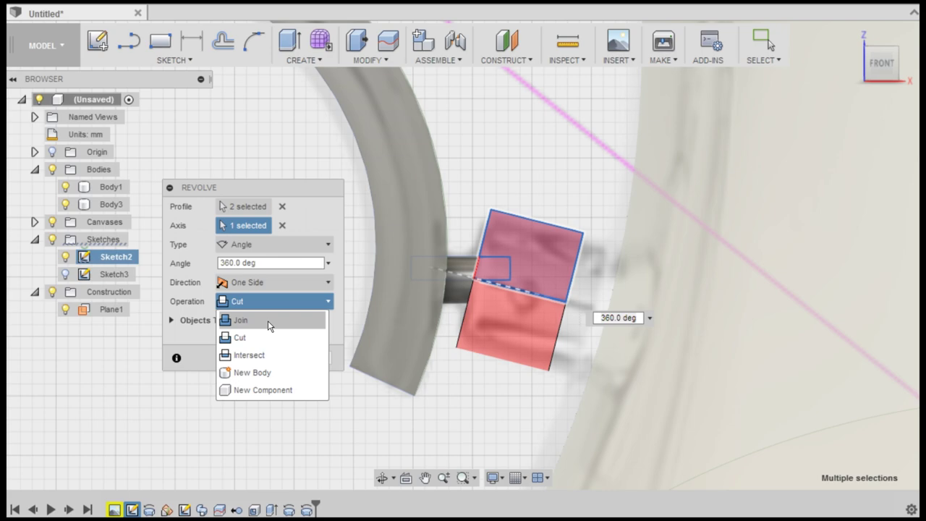
click(267, 320)
click(259, 339)
key(F6)
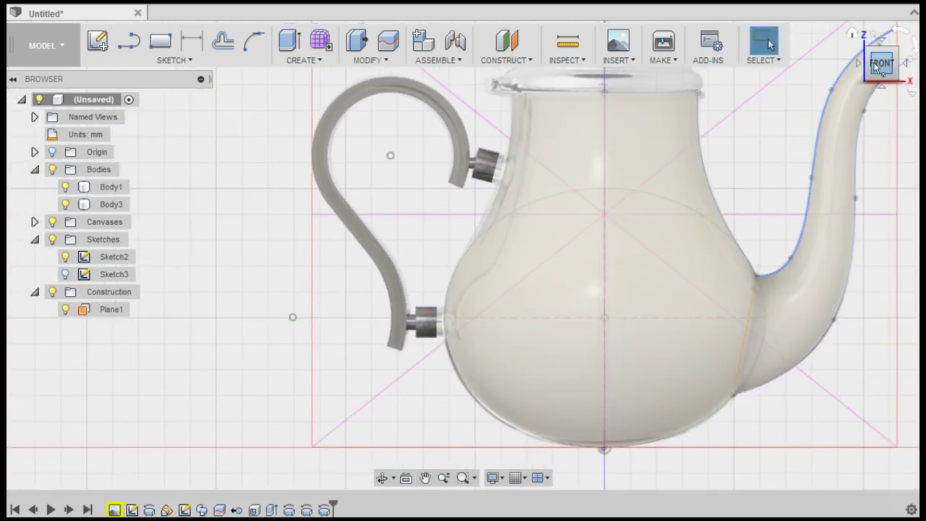
Extrude the upper connector's end face To Object up to the teapot body, joining into Body3.
drag(879, 61, 861, 51)
scroll(566, 172, up, 2)
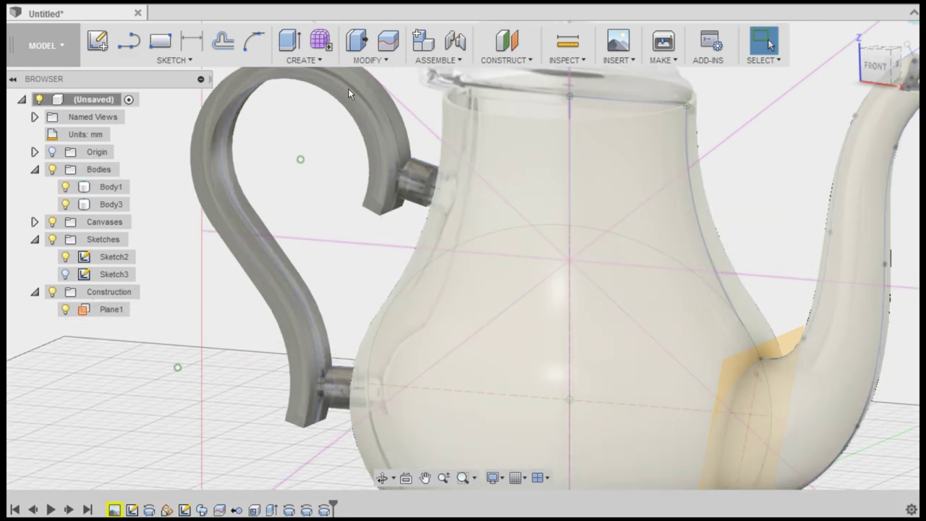
click(295, 60)
click(306, 94)
scroll(405, 159, up, 3)
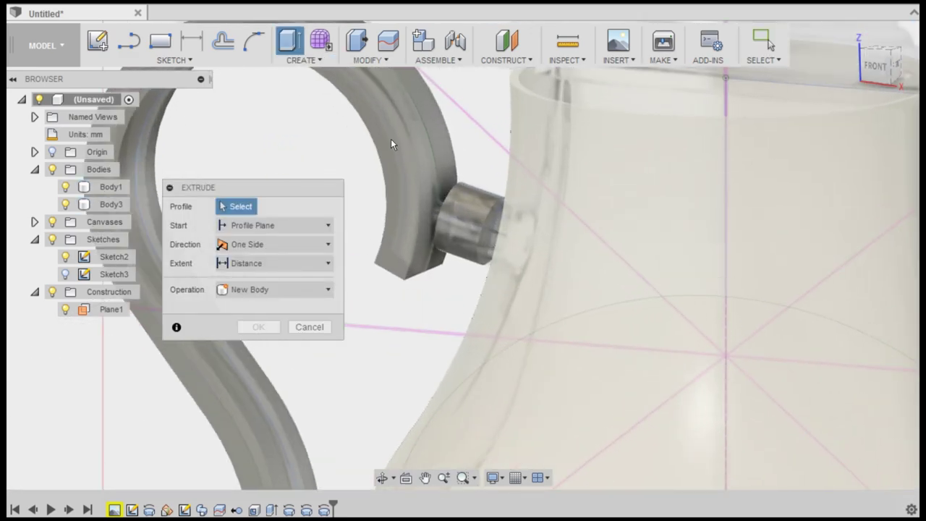
scroll(449, 195, up, 2)
scroll(499, 226, up, 1)
click(511, 259)
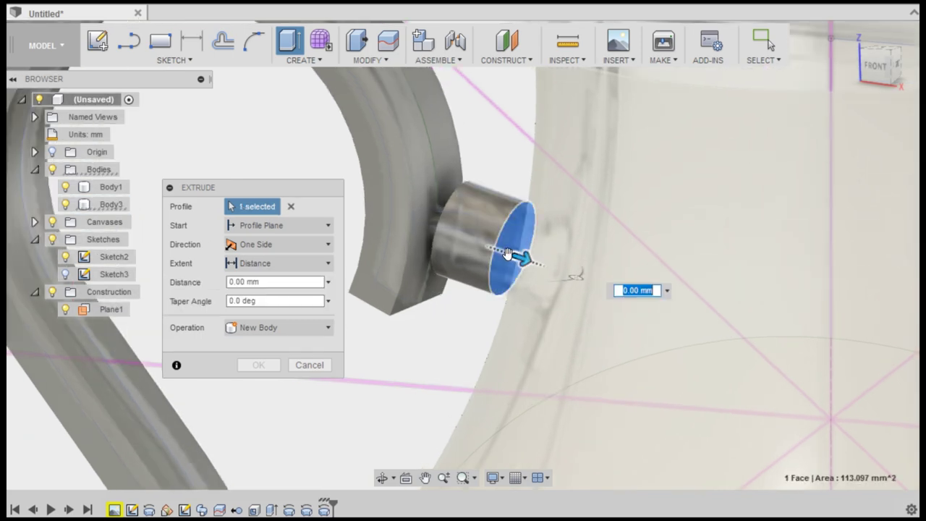
click(279, 263)
click(258, 296)
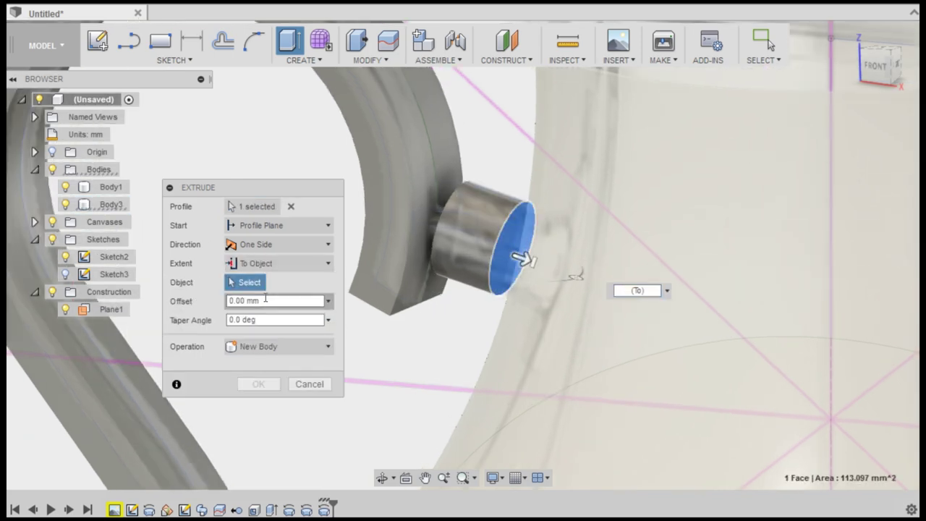
click(606, 224)
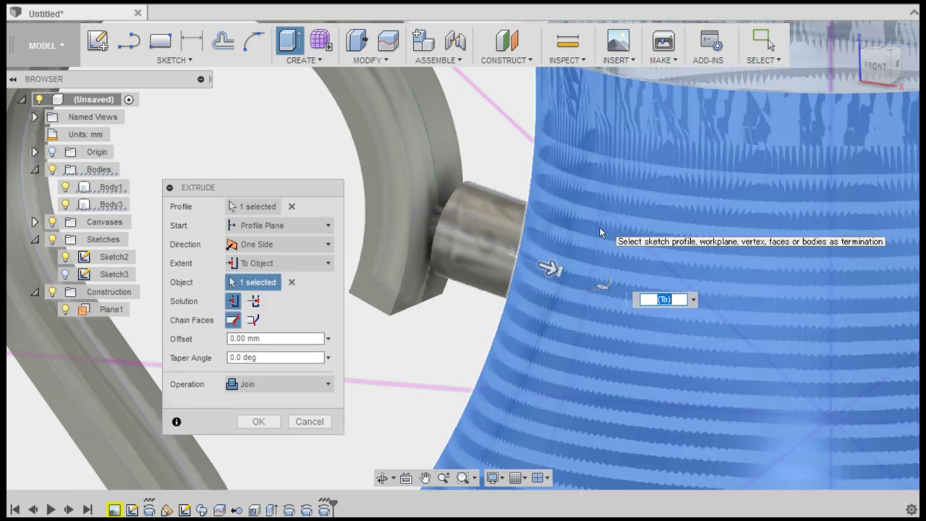
click(248, 386)
click(263, 403)
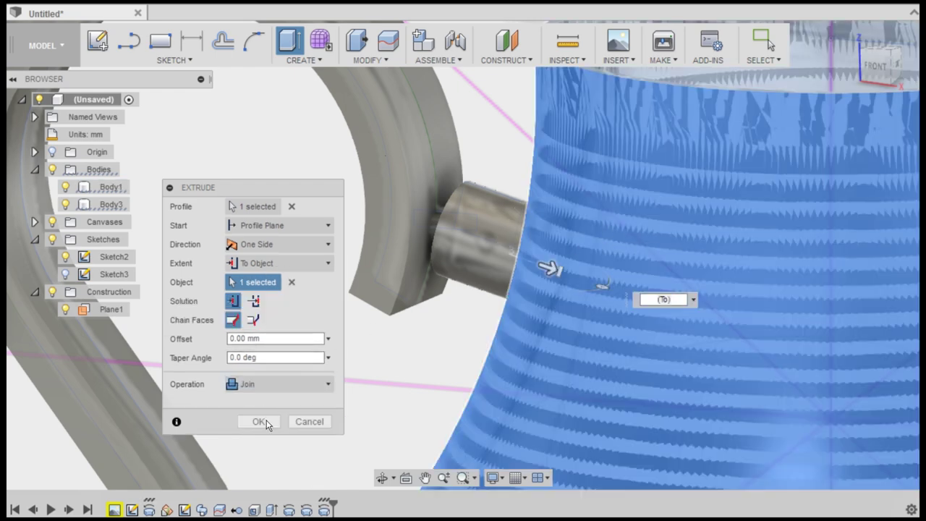
click(273, 422)
shift+middle_drag(633, 382, 578, 211)
scroll(588, 209, down, 5)
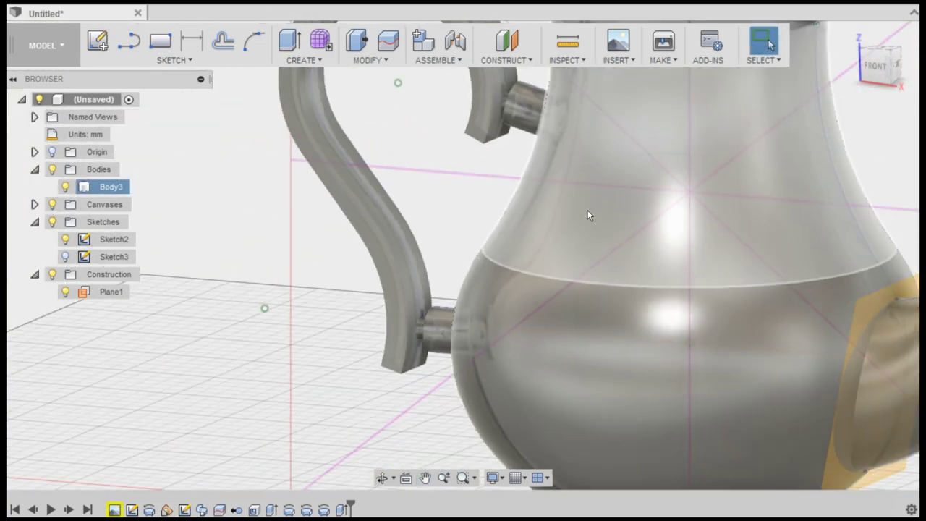
Extrude the other peg's end face To Object up to the teapot body with a Join operation.
click(318, 62)
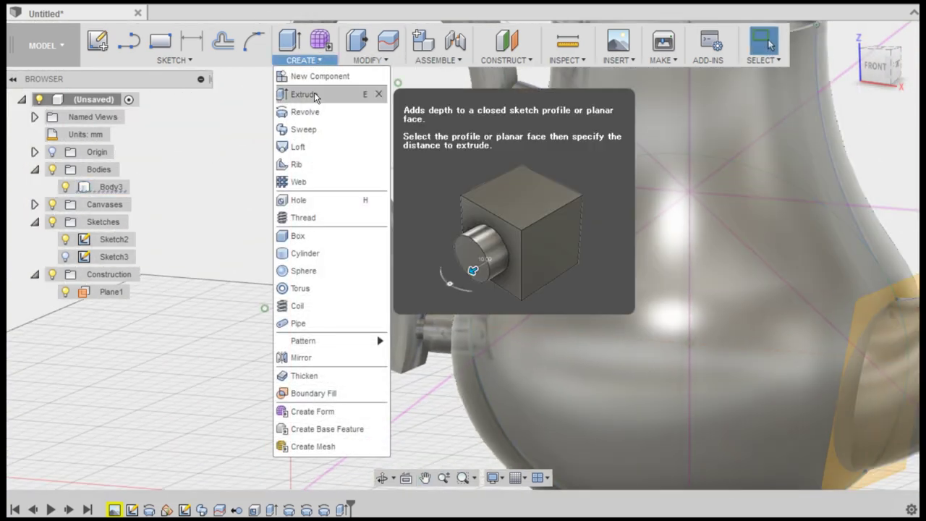
click(304, 94)
scroll(459, 318, up, 3)
scroll(464, 322, up, 3)
mouse_move(463, 322)
shift+middle_down()
mouse_move(895, 61)
mouse_move(543, 213)
shift+middle_up()
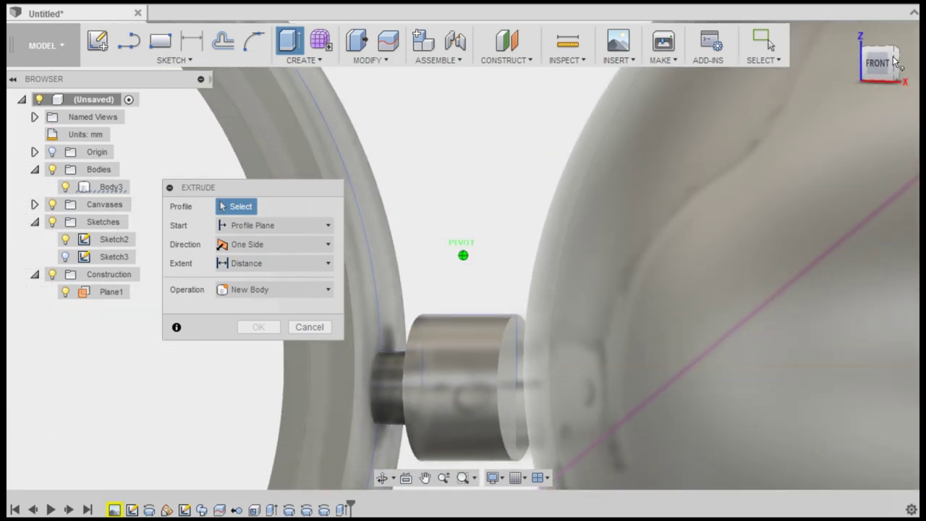
scroll(544, 213, up, 2)
click(517, 227)
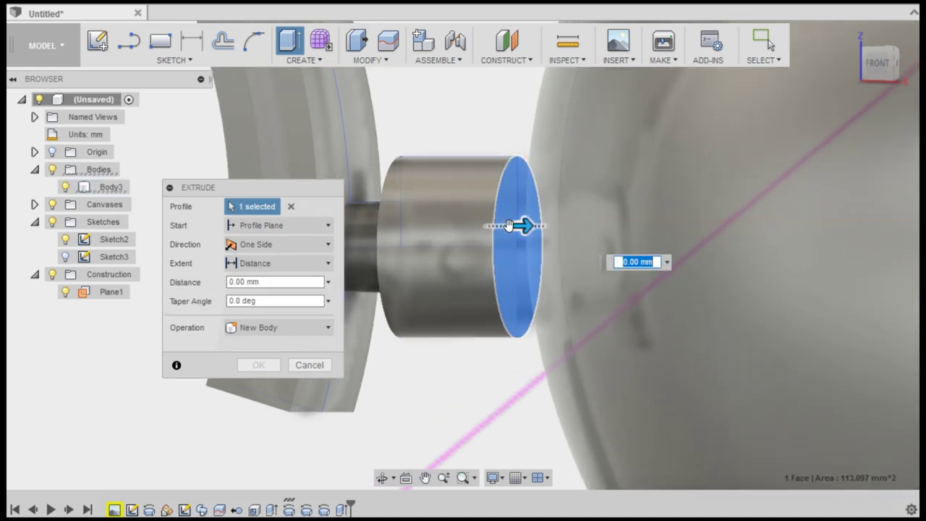
click(275, 264)
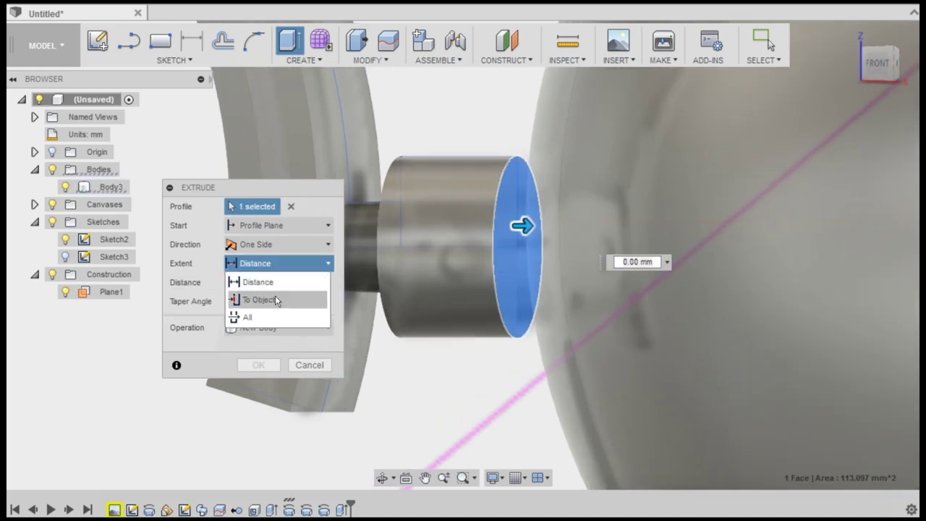
click(275, 297)
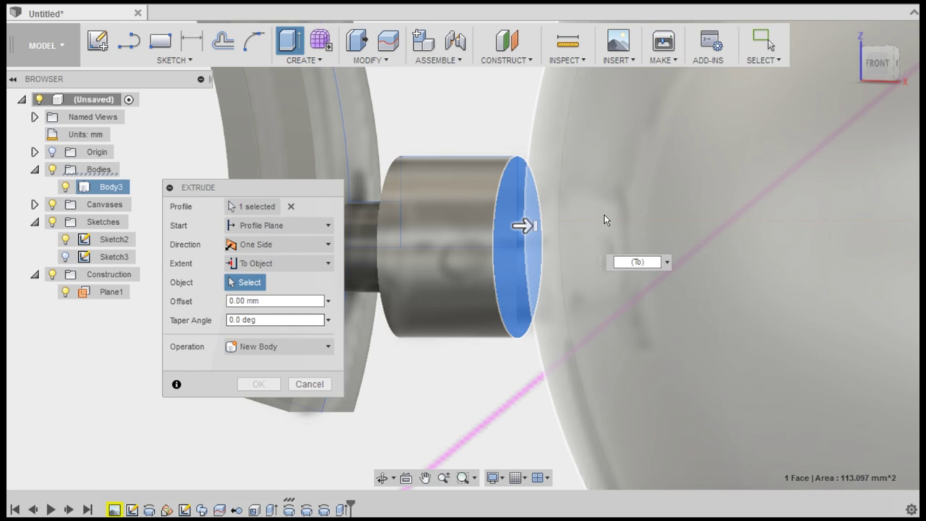
click(630, 197)
click(275, 366)
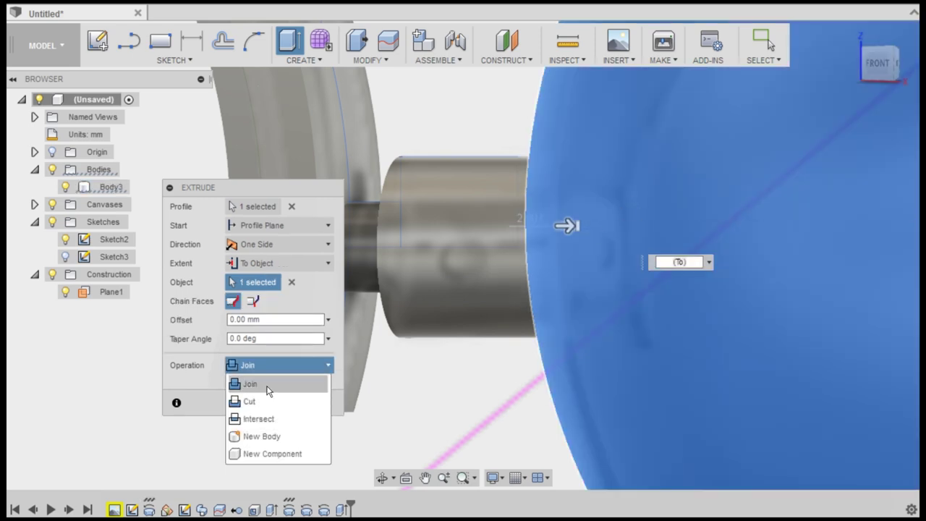
click(267, 383)
click(262, 402)
scroll(578, 277, down, 5)
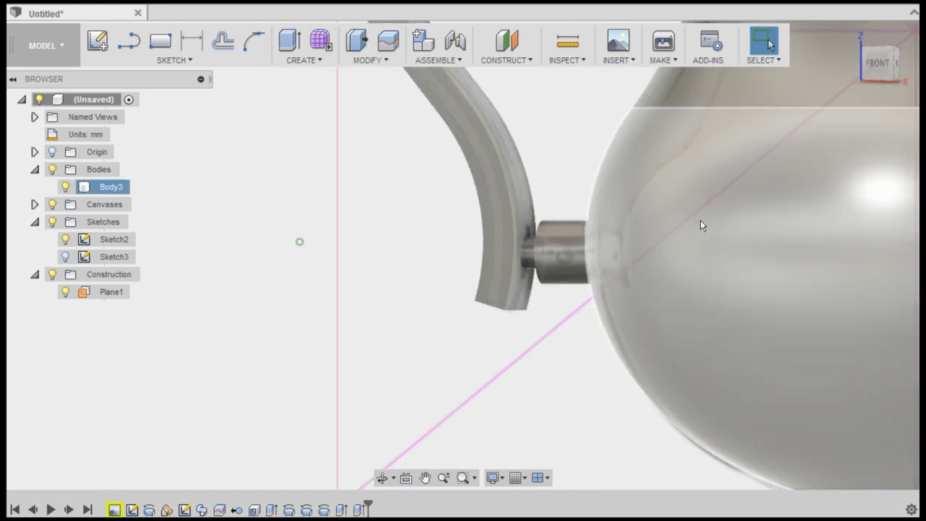
scroll(701, 220, down, 3)
Apply the ABS (White) appearance to Body3 and close the appearance panel.
click(879, 64)
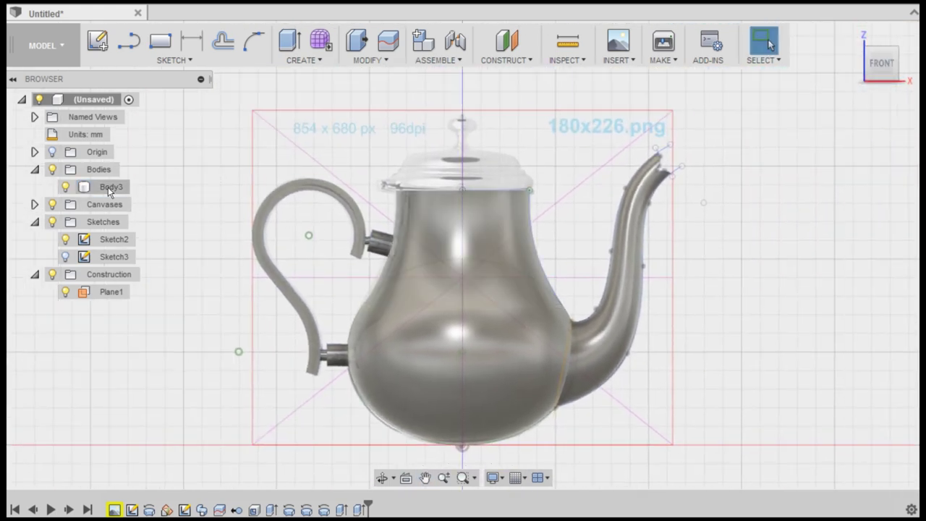
right_click(108, 187)
click(232, 264)
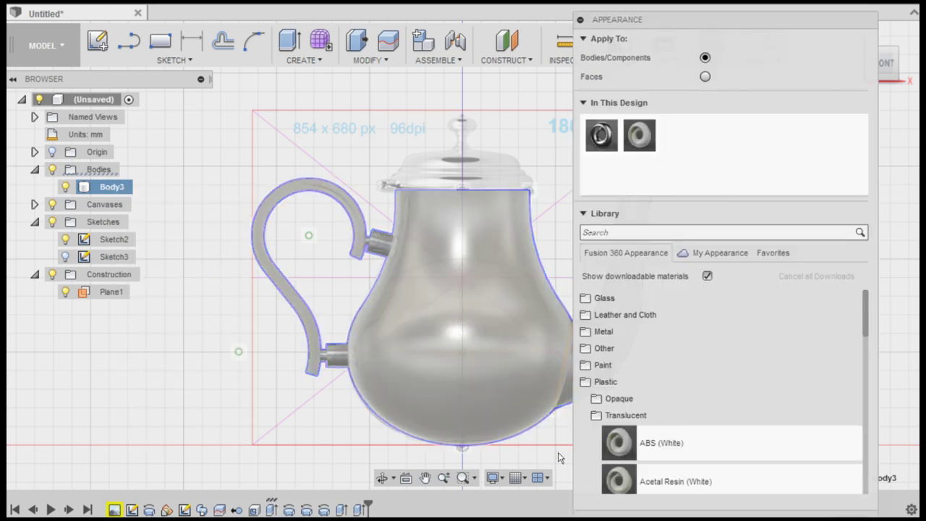
drag(618, 443, 468, 327)
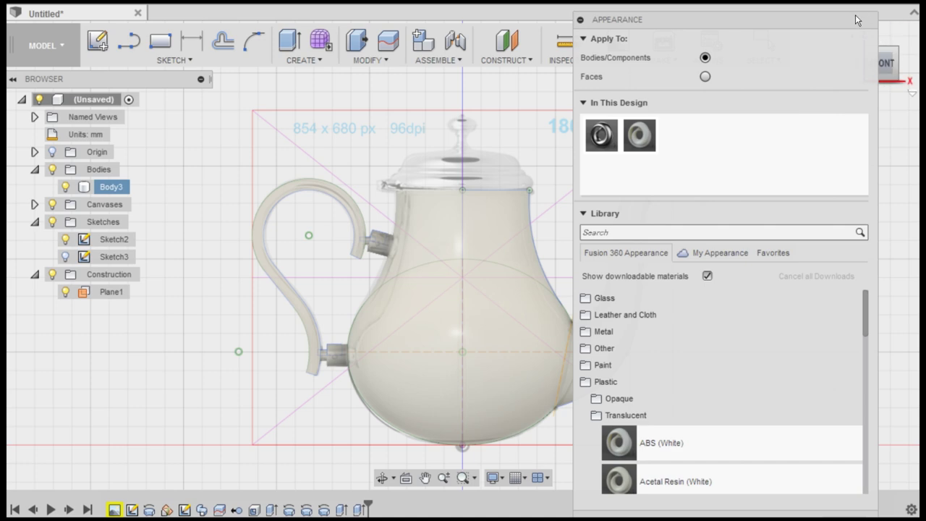
click(843, 345)
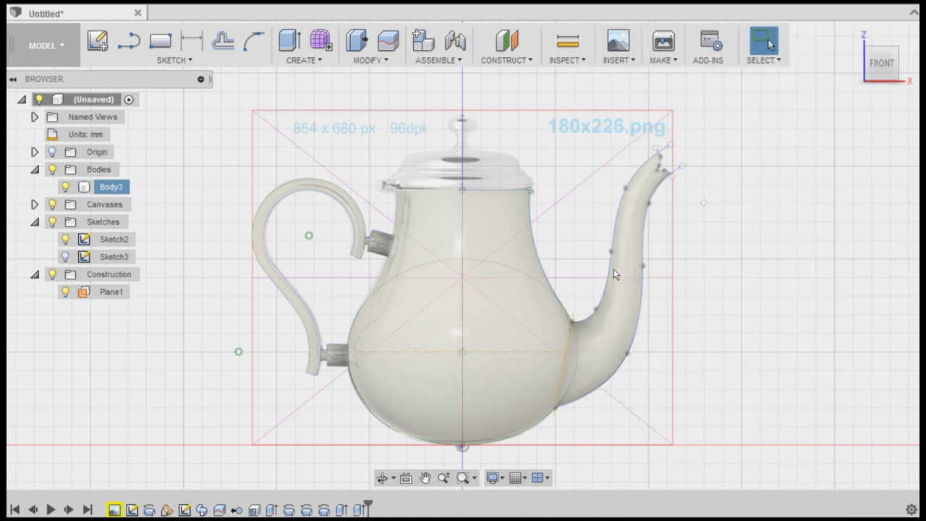
Zoom and pan the view to centre on the lid area.
scroll(554, 192, up, 1)
scroll(547, 190, up, 2)
scroll(535, 190, up, 2)
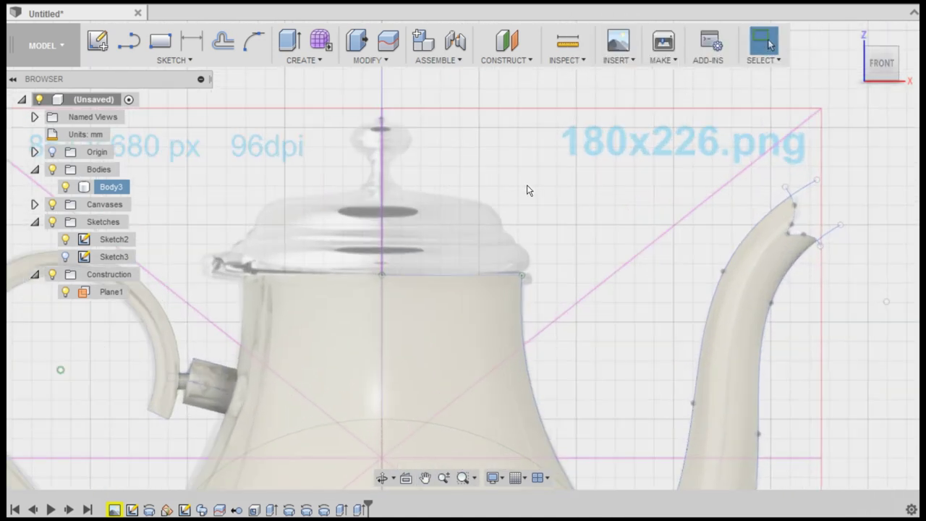
scroll(527, 190, up, 1)
middle_drag(496, 190, 647, 176)
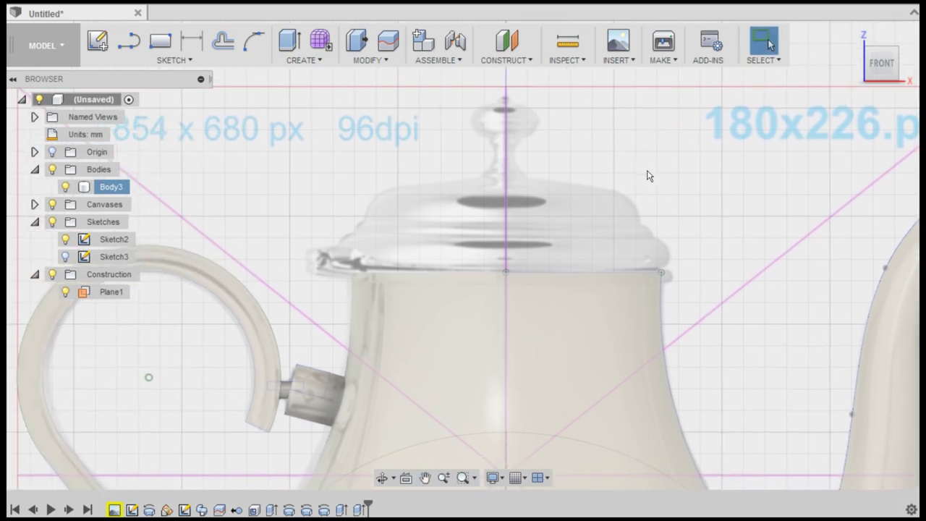
click(171, 59)
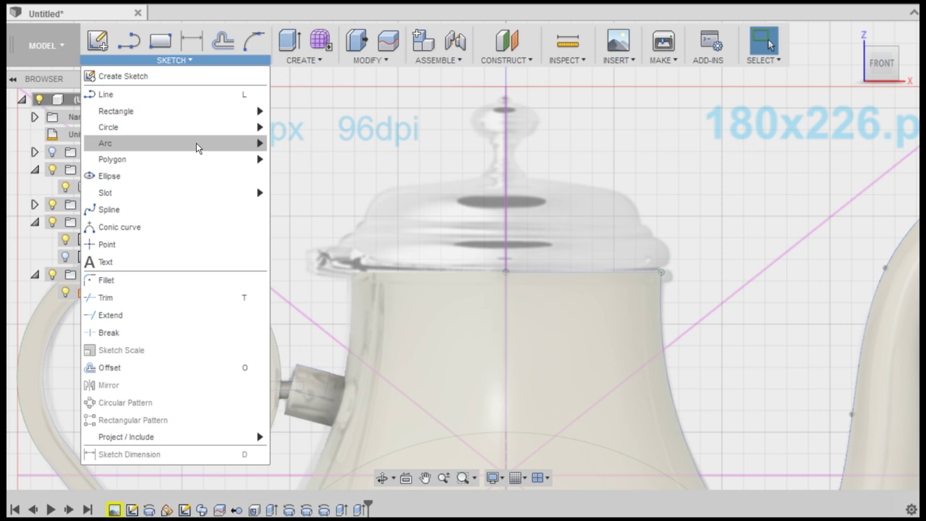
mouse_move(105, 143)
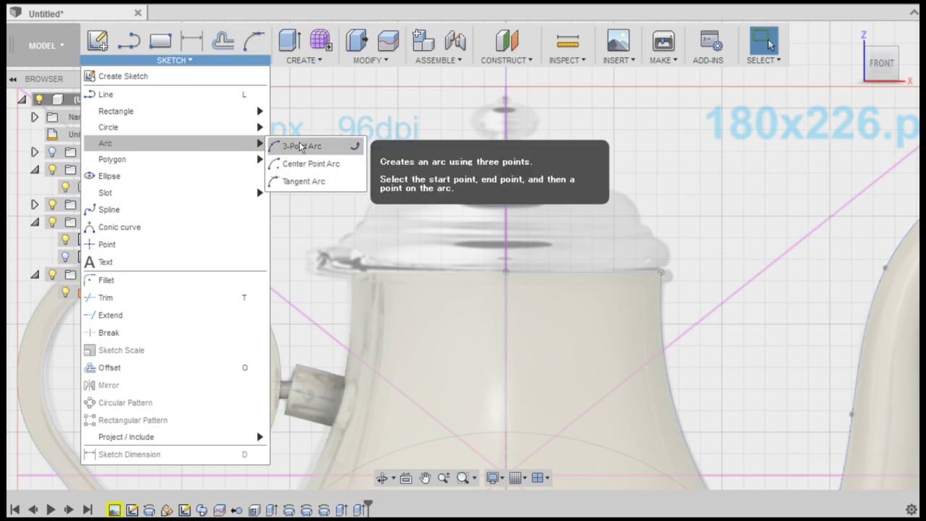
click(307, 146)
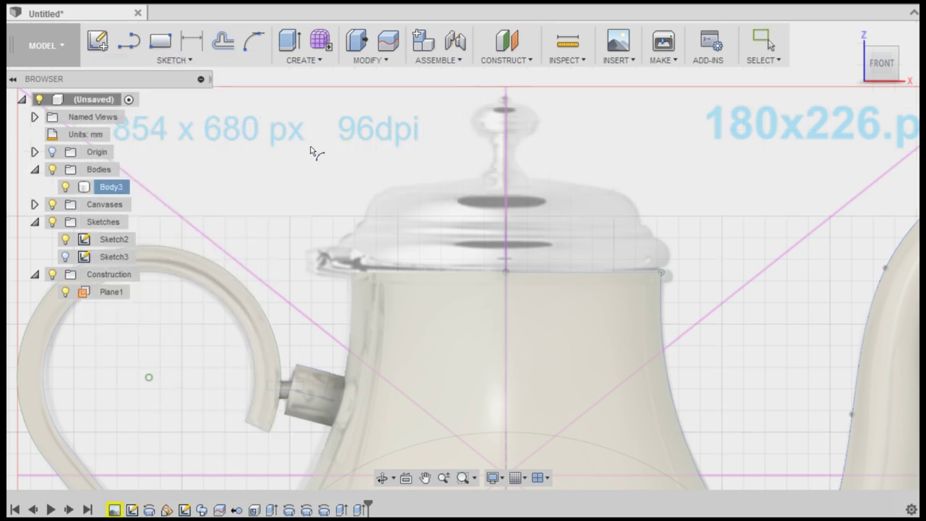
Edit Sketch2 and draw a 3-point arc rising from the body's top right corner.
double_click(118, 239)
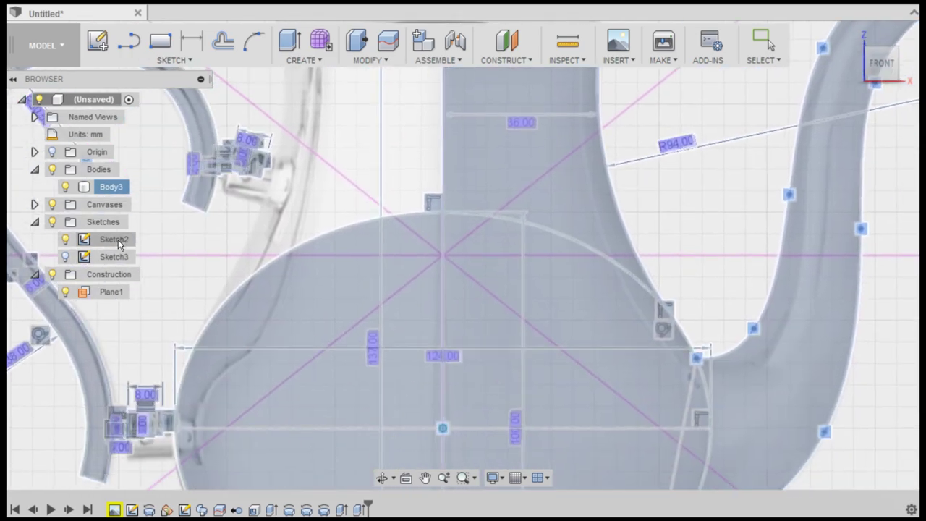
mouse_move(523, 181)
middle_down()
mouse_move(422, 231)
mouse_move(471, 249)
middle_up()
scroll(474, 242, up, 2)
scroll(514, 210, up, 1)
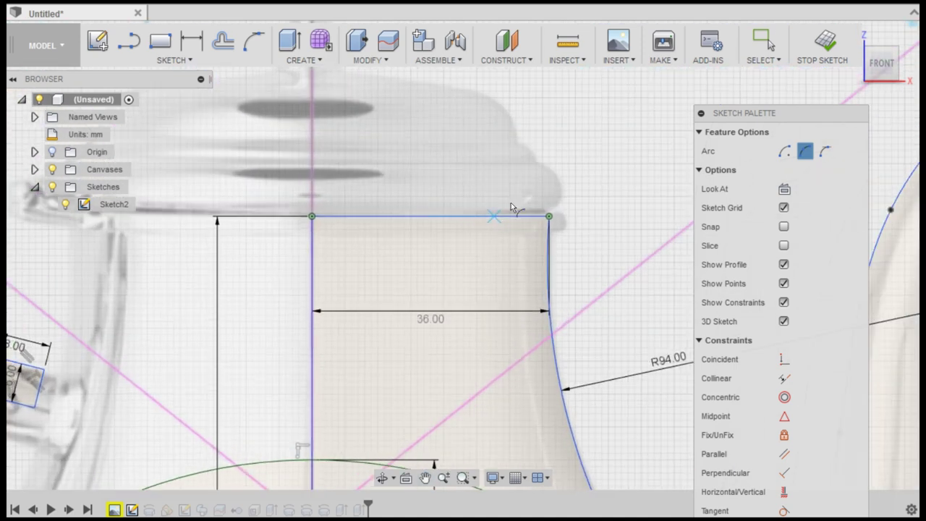
scroll(554, 220, up, 3)
click(572, 222)
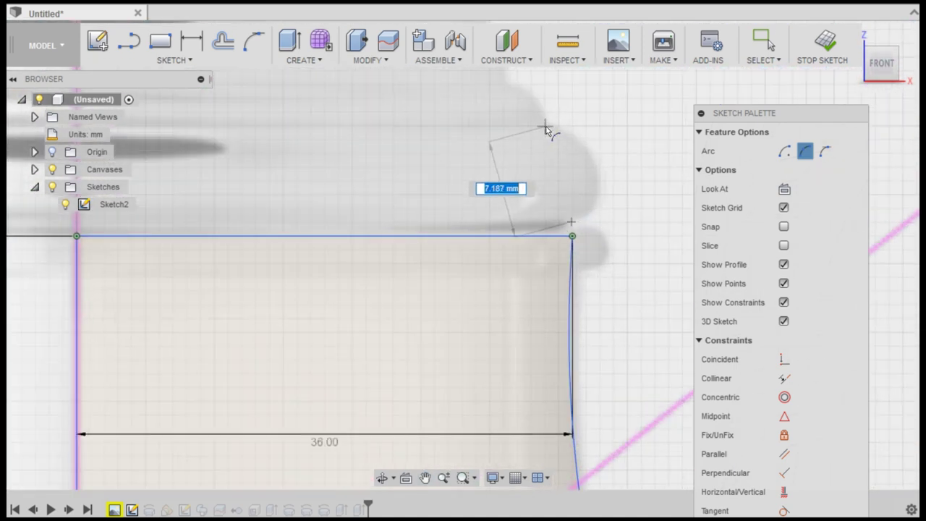
click(547, 128)
Add two more stepped 3-point arcs climbing toward the top of the lid.
middle_drag(546, 176, 573, 312)
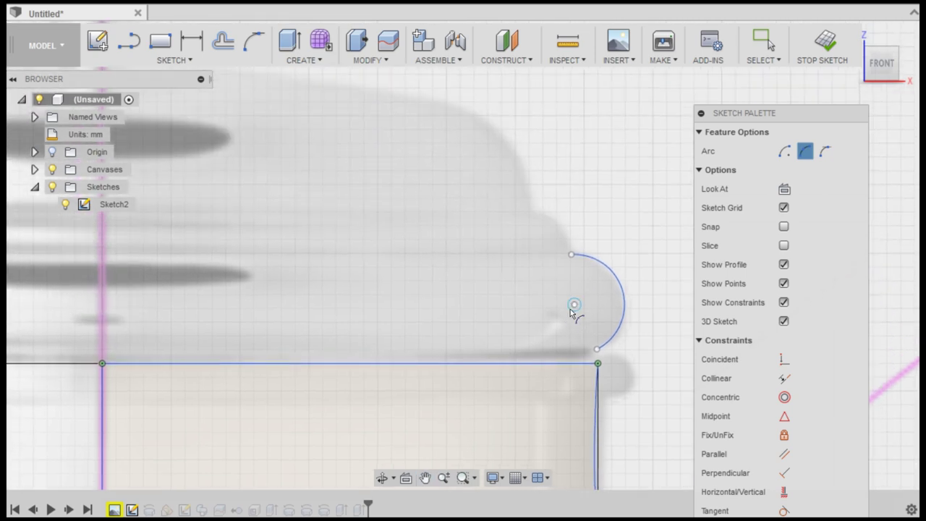
click(571, 255)
click(533, 212)
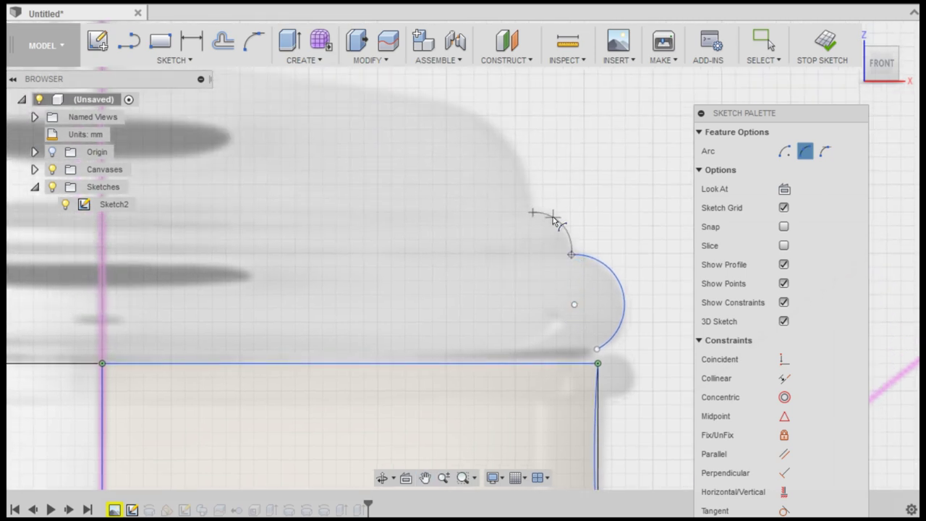
middle_drag(541, 214, 587, 299)
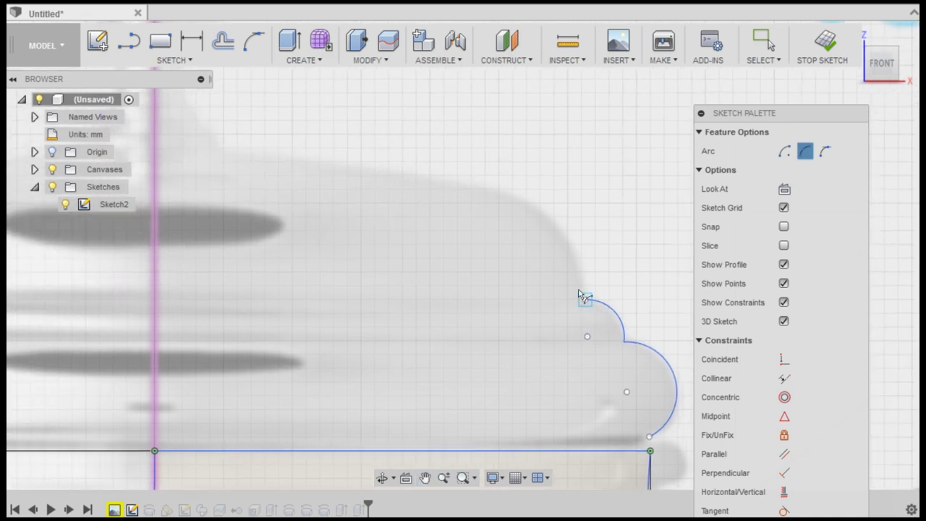
click(585, 298)
click(511, 197)
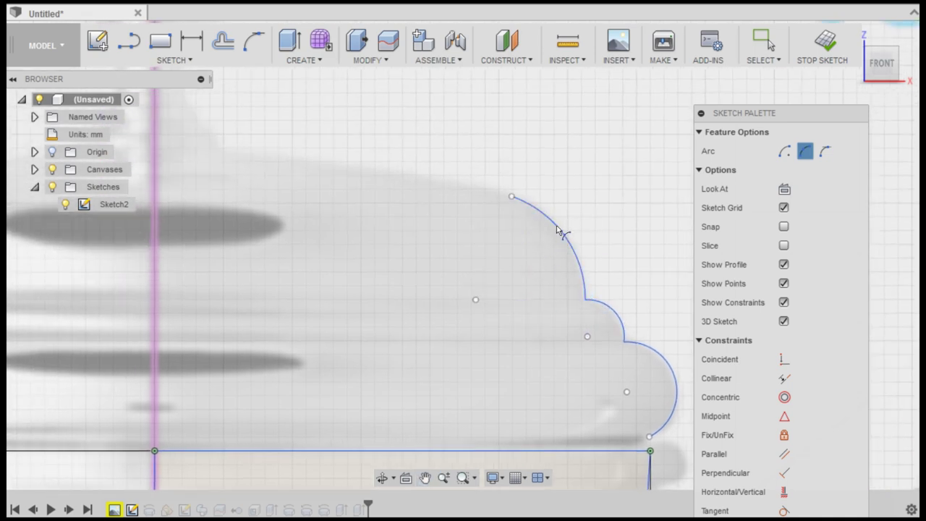
Draw a tangent arc from the top arc's end to the centre axis.
click(169, 61)
mouse_move(167, 143)
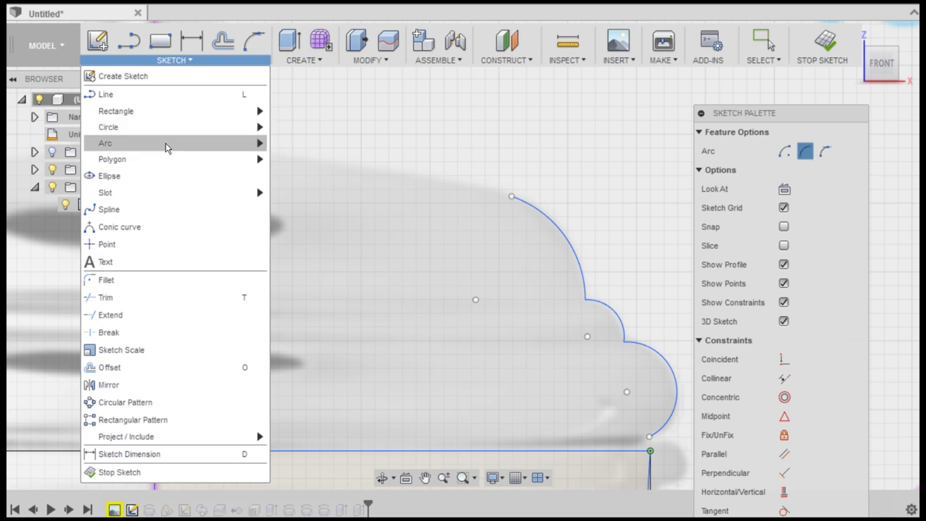
click(310, 182)
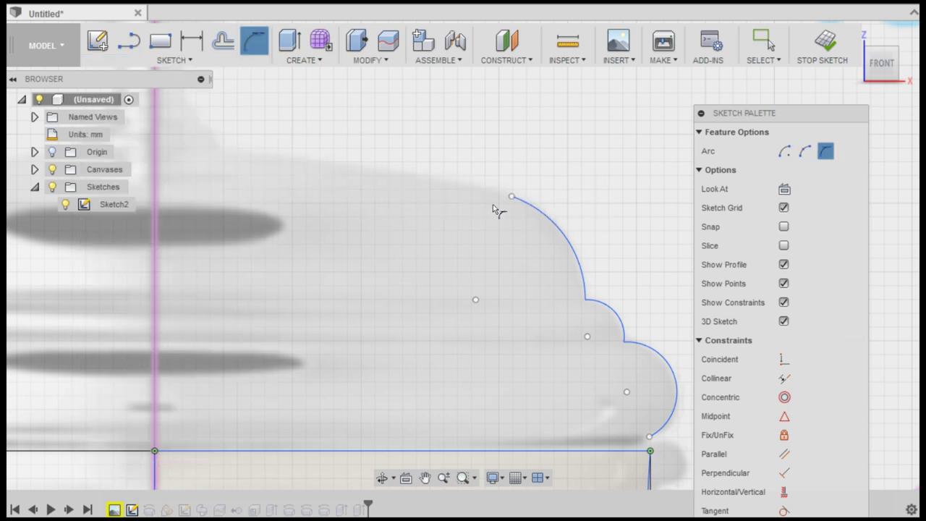
click(506, 196)
middle_drag(221, 152, 303, 167)
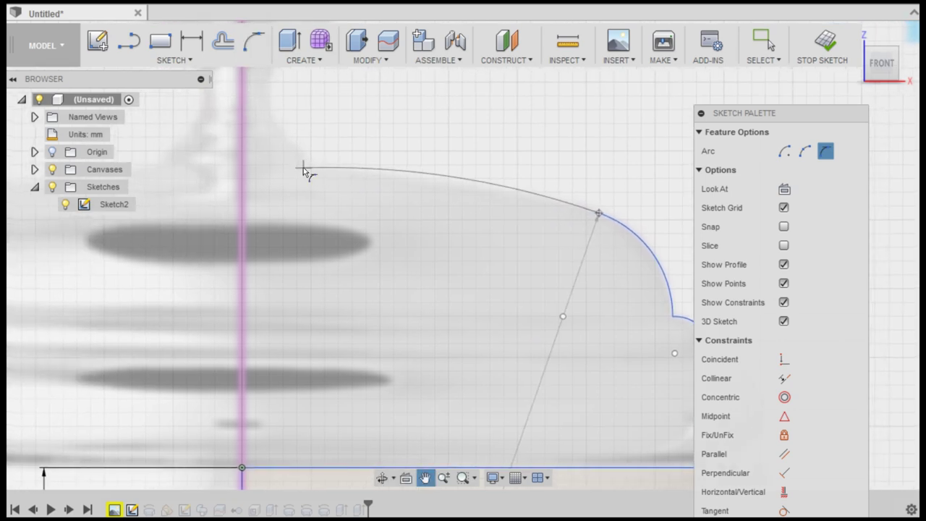
click(231, 154)
scroll(389, 238, down, 1)
scroll(352, 205, down, 2)
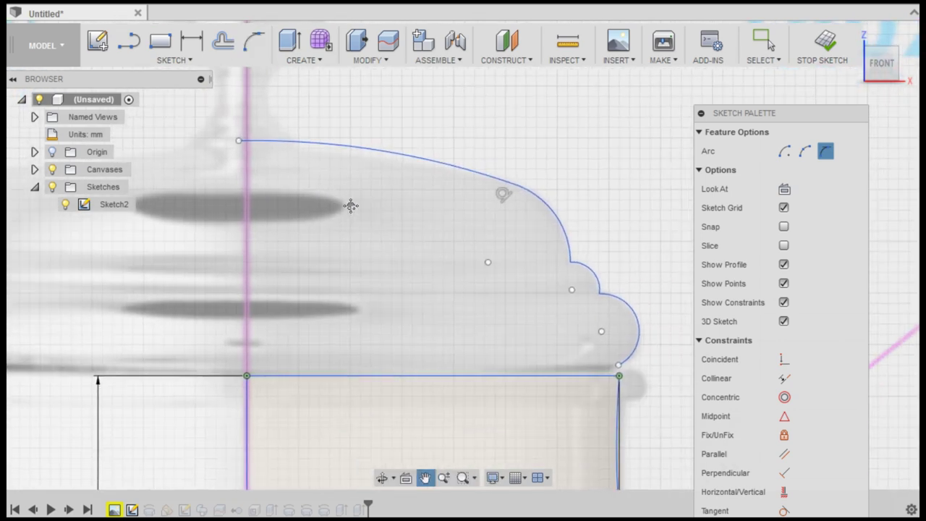
scroll(327, 171, down, 2)
scroll(323, 171, down, 1)
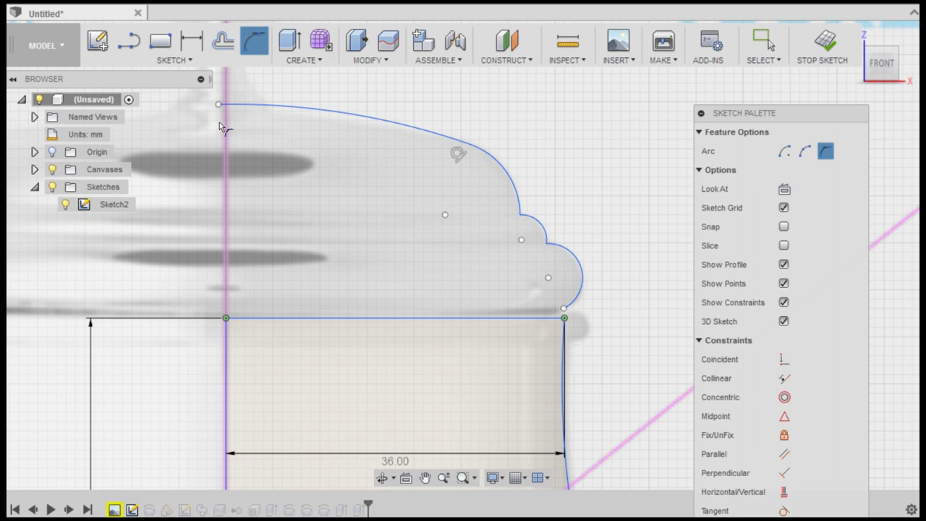
click(144, 63)
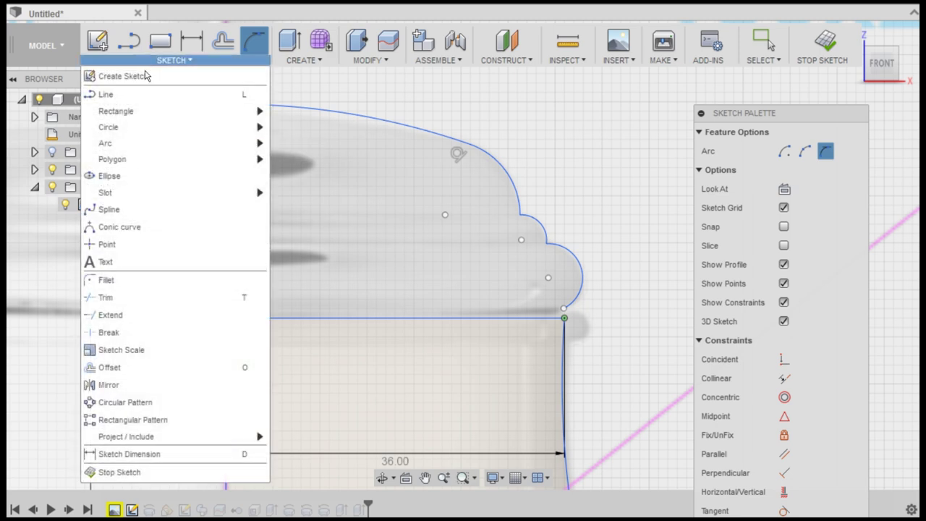
Offset the lid's arc outline -1.5 mm inward in Sketch2.
click(209, 367)
click(579, 262)
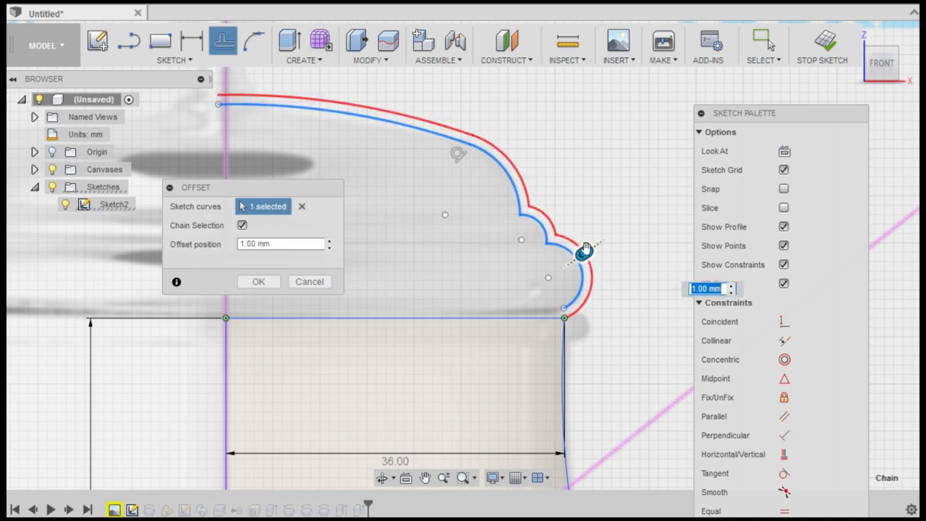
drag(581, 247, 564, 253)
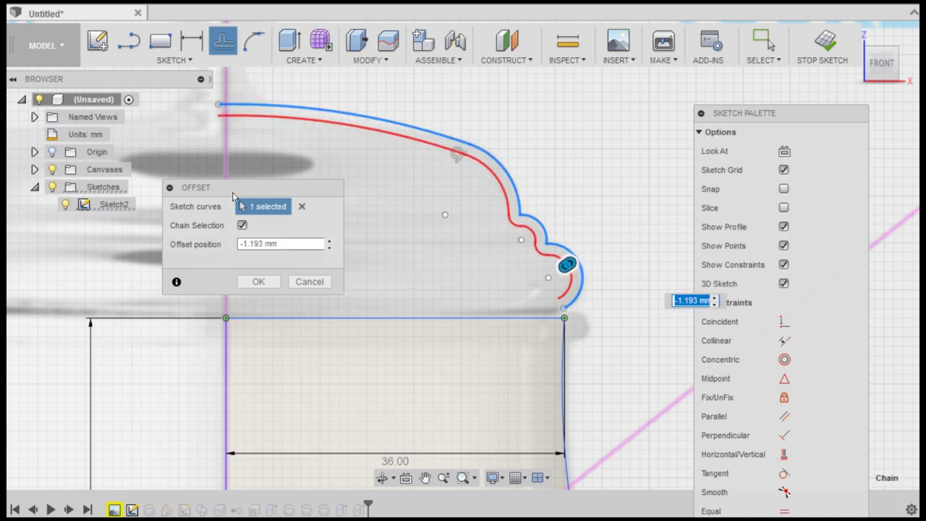
drag(234, 192, 602, 101)
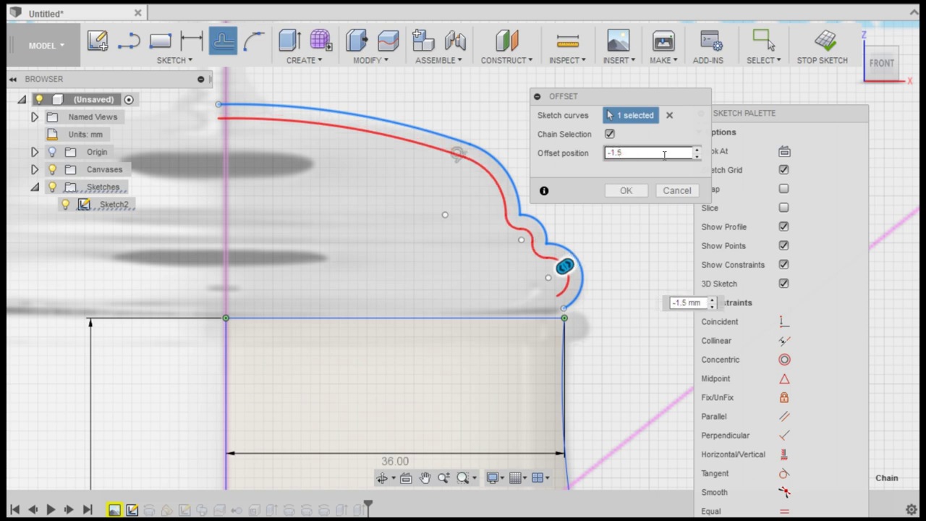
click(625, 190)
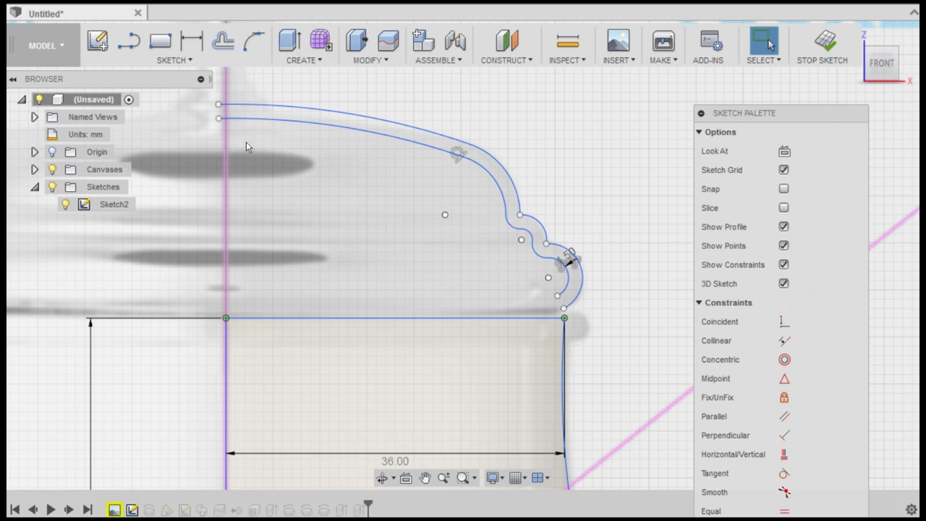
middle_drag(246, 147, 235, 94)
scroll(441, 236, up, 1)
scroll(439, 226, up, 2)
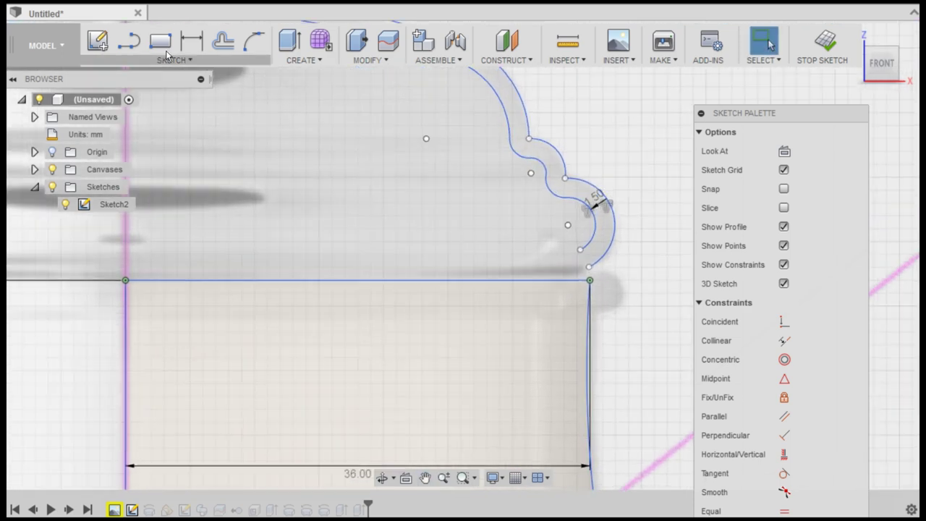
Draw the stepped rim lines of 2, 5 and 1.5 mm, closing back to the inner arc's end.
click(135, 45)
middle_drag(484, 270, 411, 216)
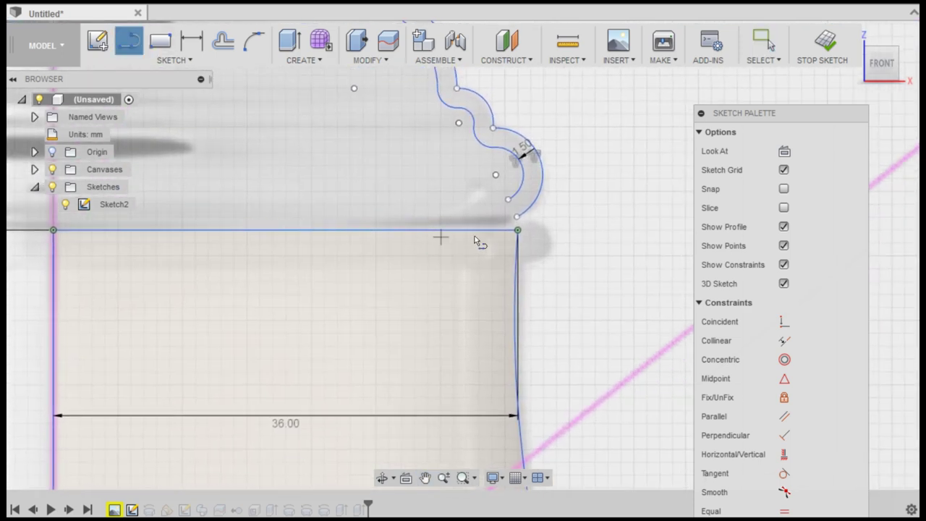
scroll(476, 228, up, 2)
text(2)
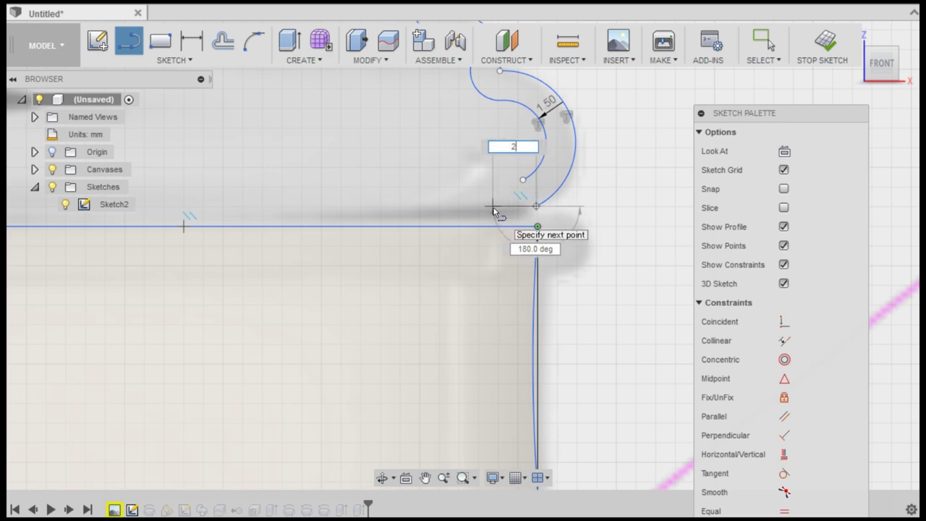
key(Return)
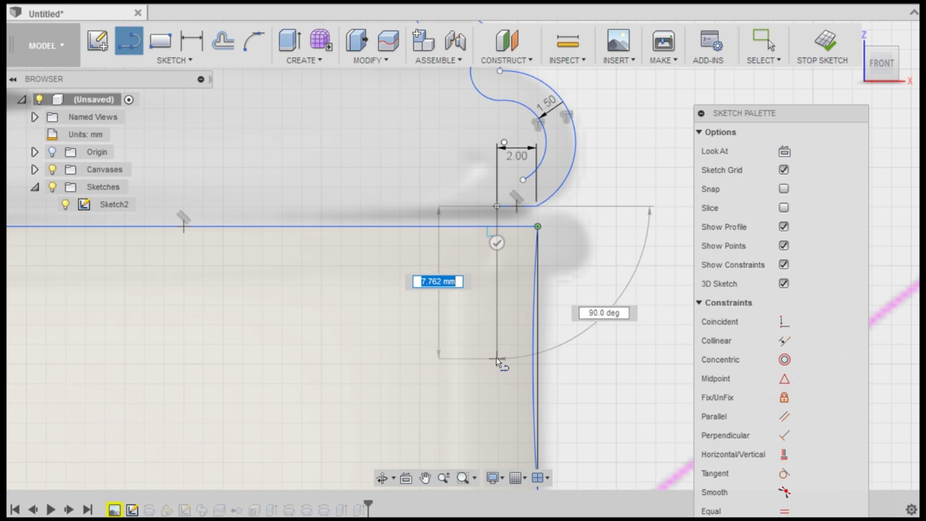
text(5)
key(Return)
text(1)
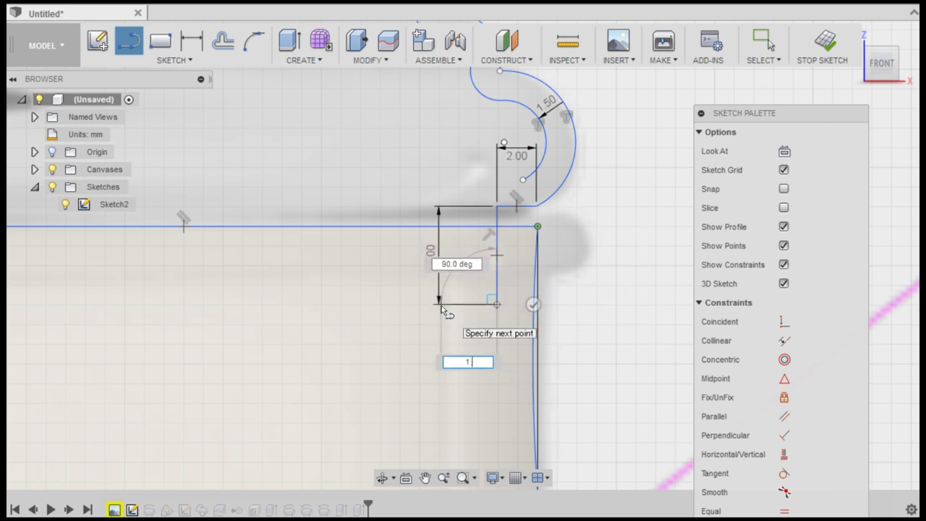
text(.5)
key(Tab)
key(Return)
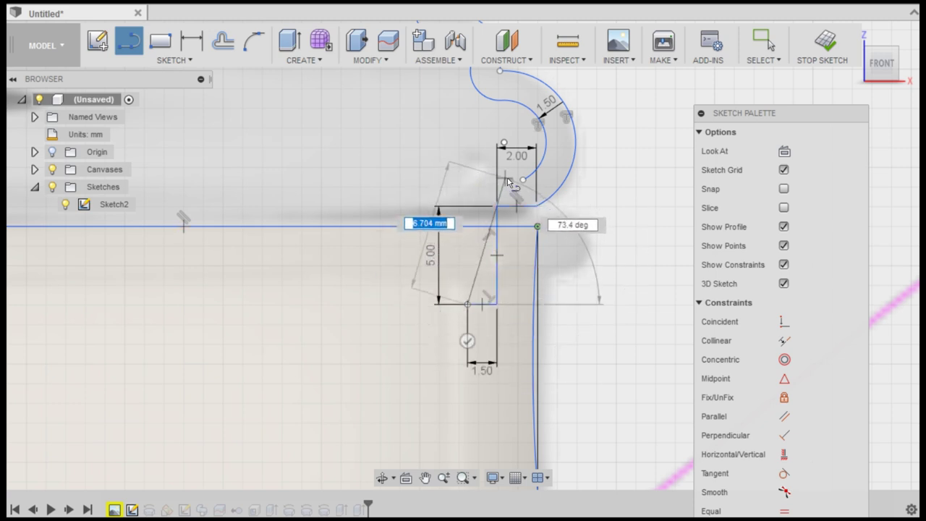
click(468, 180)
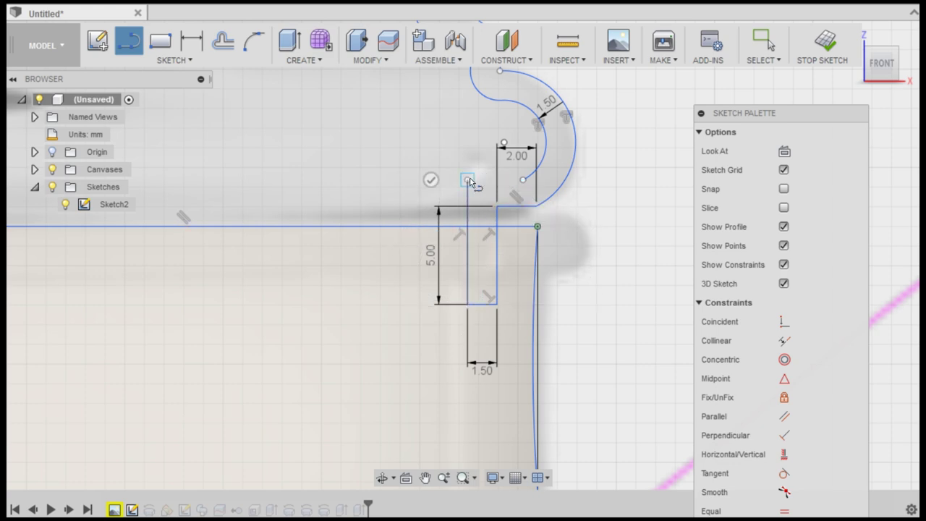
click(521, 181)
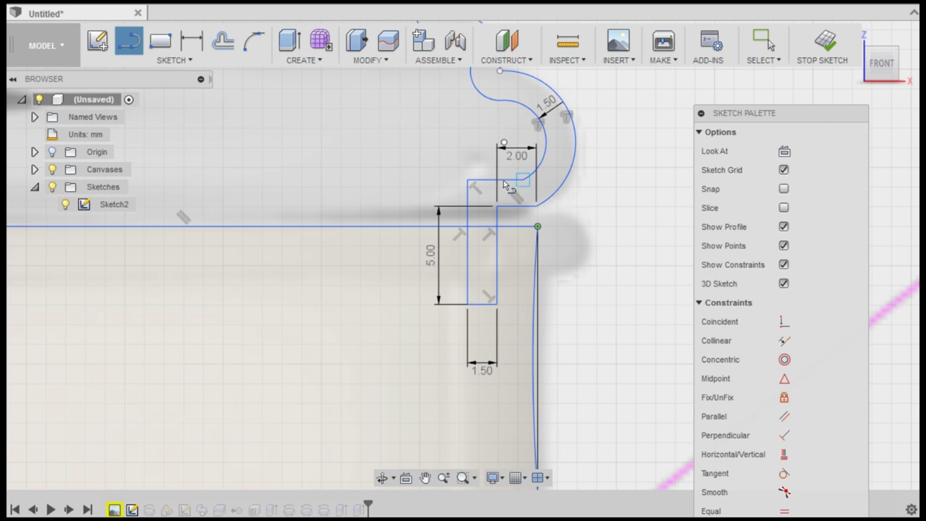
Move the 5.00 dimension clear of the rim geometry.
click(761, 41)
drag(432, 255, 515, 257)
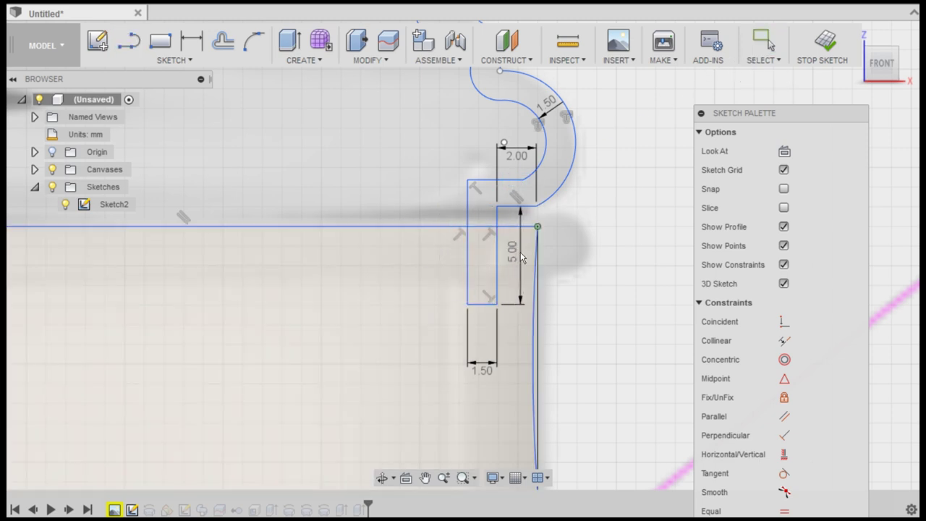
scroll(500, 420, down, 2)
scroll(451, 375, down, 2)
scroll(427, 311, down, 2)
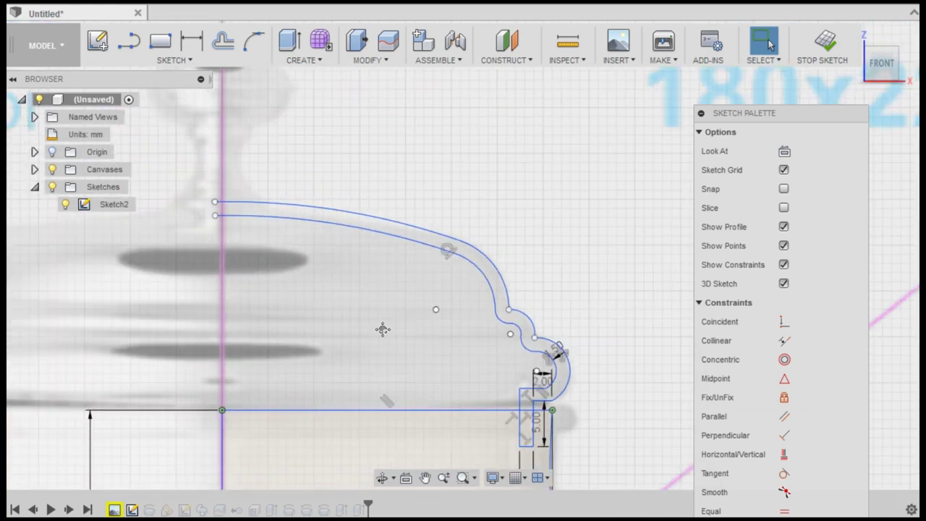
scroll(403, 260, down, 2)
scroll(377, 181, up, 3)
Join both lid arcs with a vertical line on the centre axis and trim the overhanging stub.
click(129, 41)
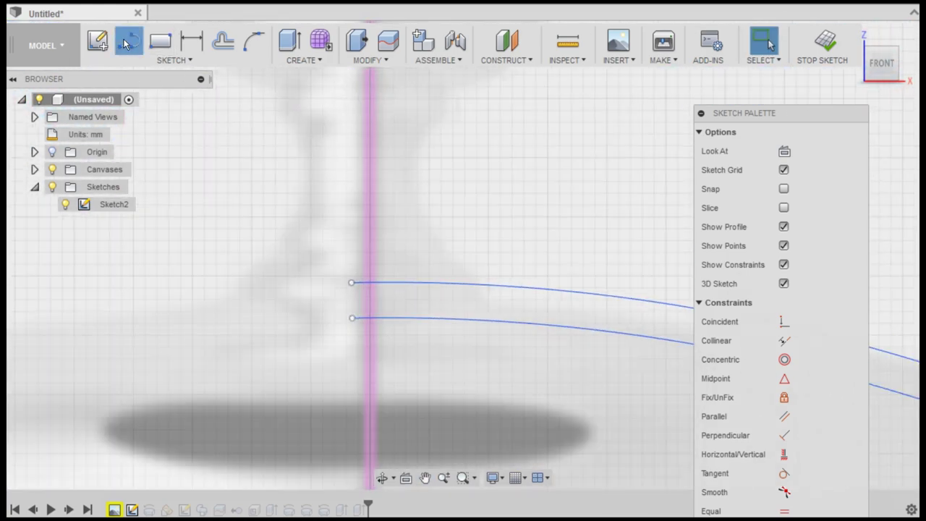
scroll(348, 293, up, 1)
click(401, 292)
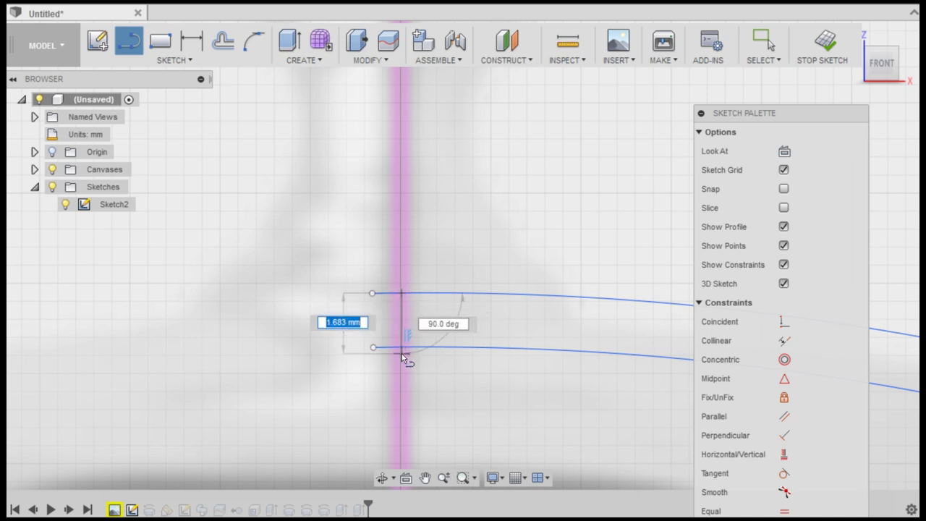
click(401, 346)
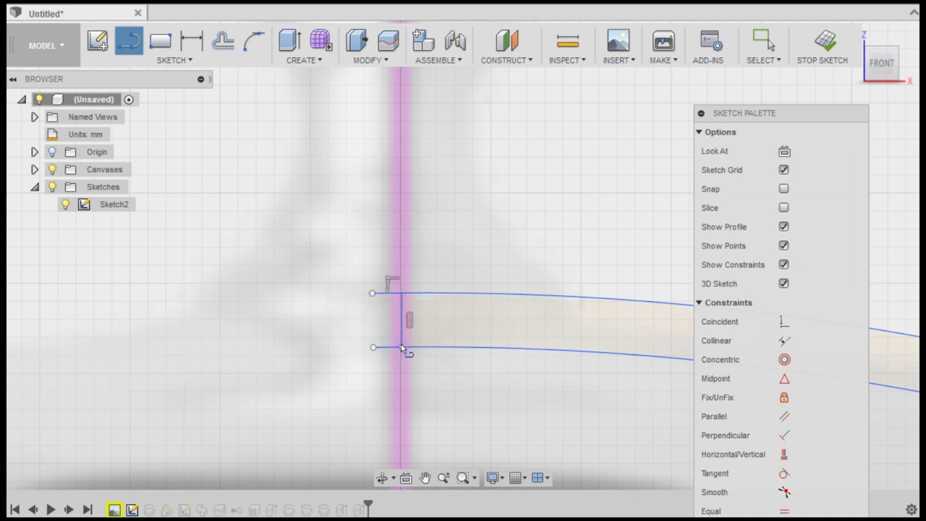
click(173, 60)
click(219, 296)
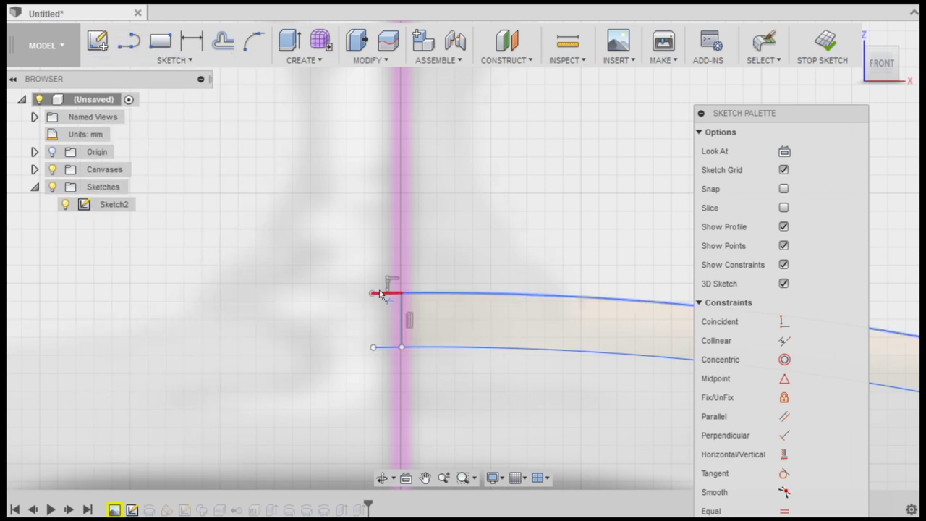
click(391, 293)
scroll(452, 309, down, 5)
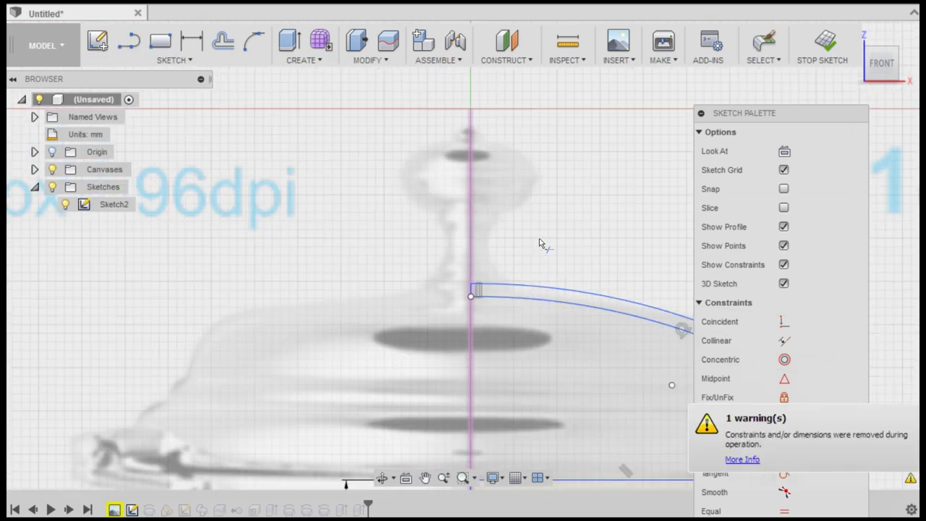
Draw 3-point arcs at the knob's base and up its stem.
click(137, 58)
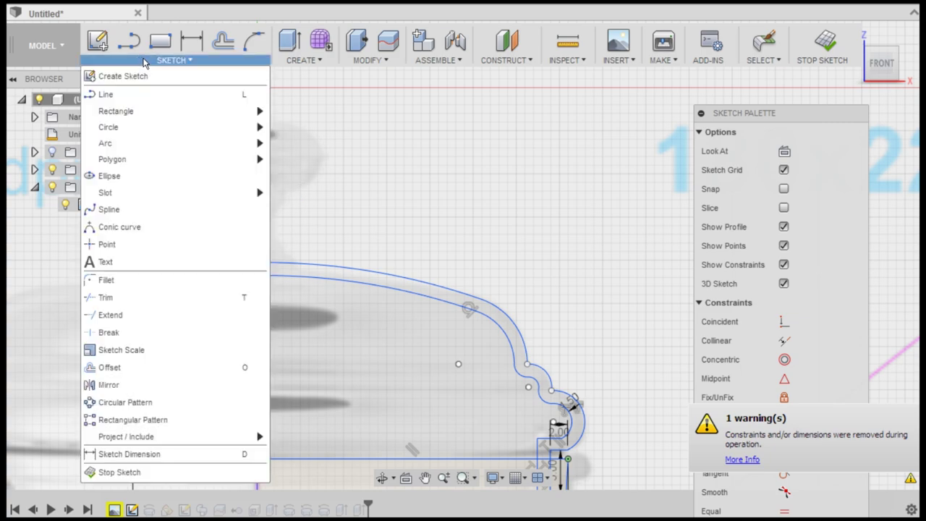
click(304, 145)
scroll(555, 233, up, 3)
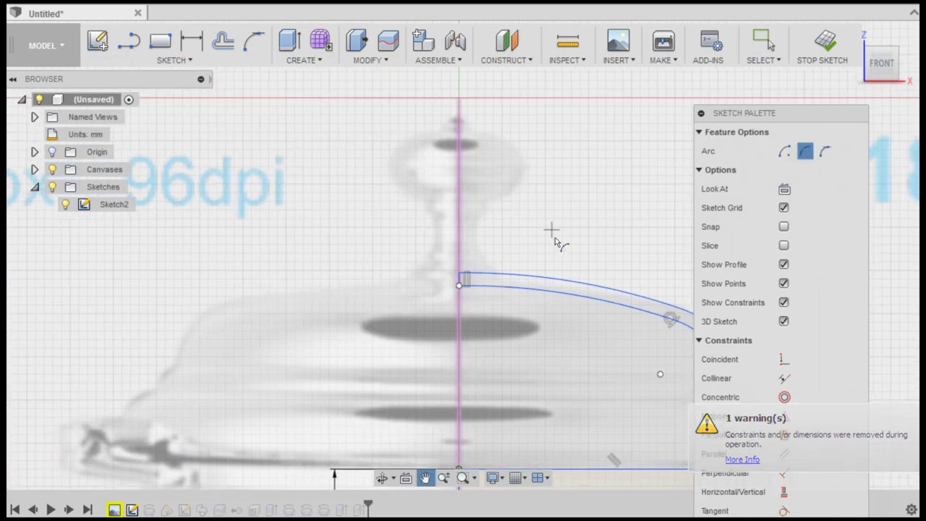
scroll(528, 262, up, 2)
scroll(529, 262, up, 2)
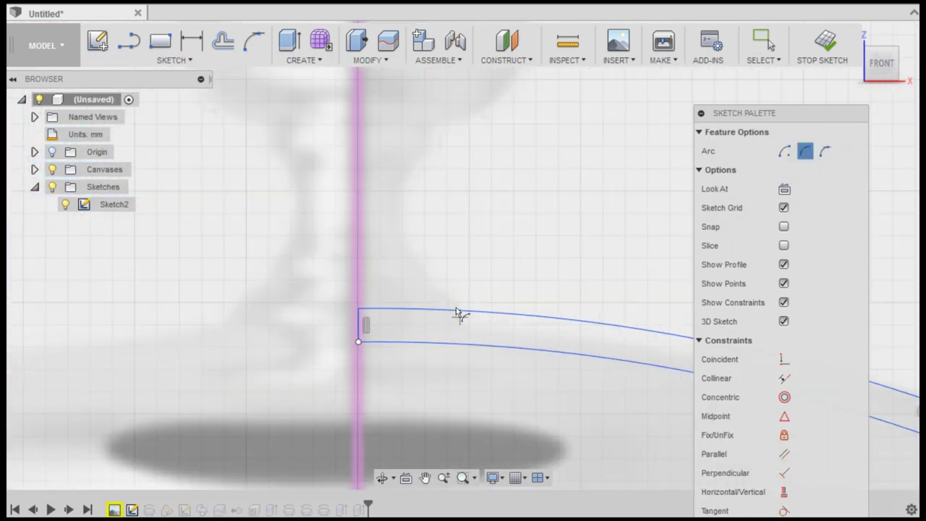
click(421, 282)
click(400, 248)
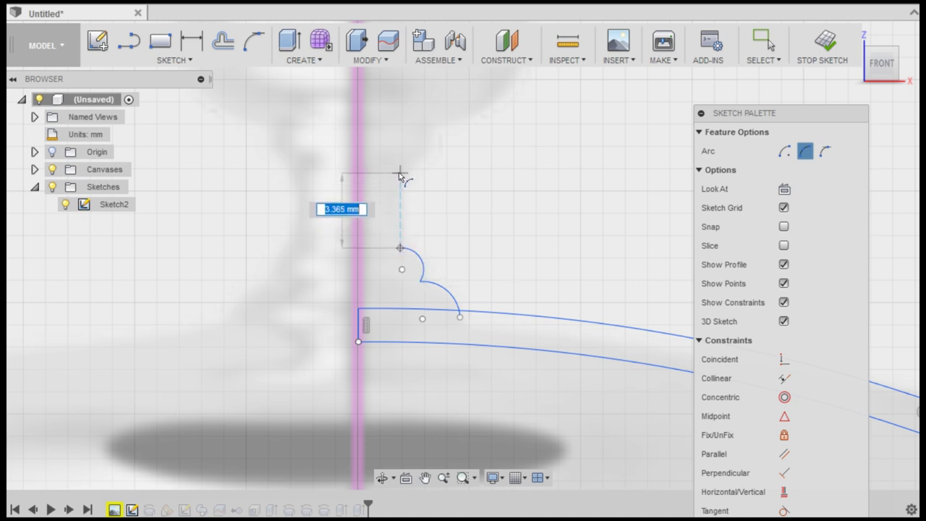
click(400, 172)
middle_drag(431, 193, 426, 321)
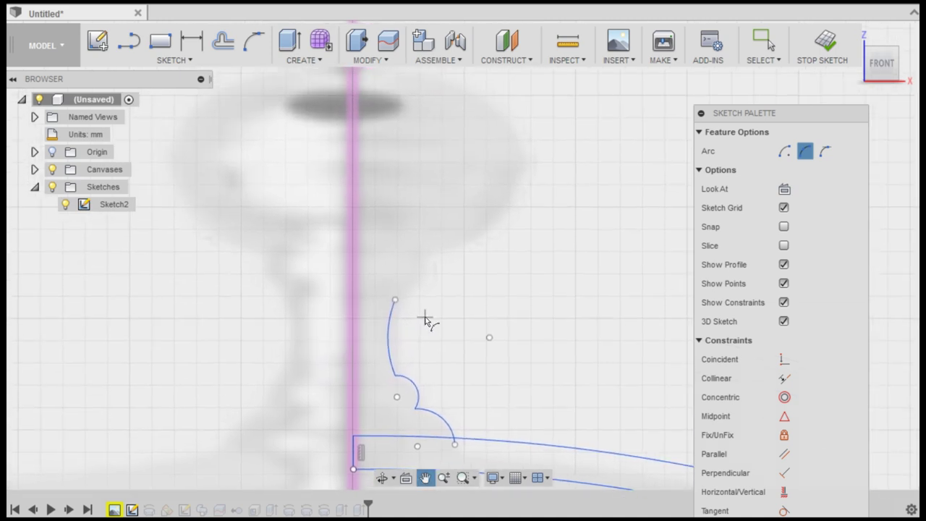
Add a short line segment and a 3-point arc outlining the knob's rounded bulb.
click(129, 41)
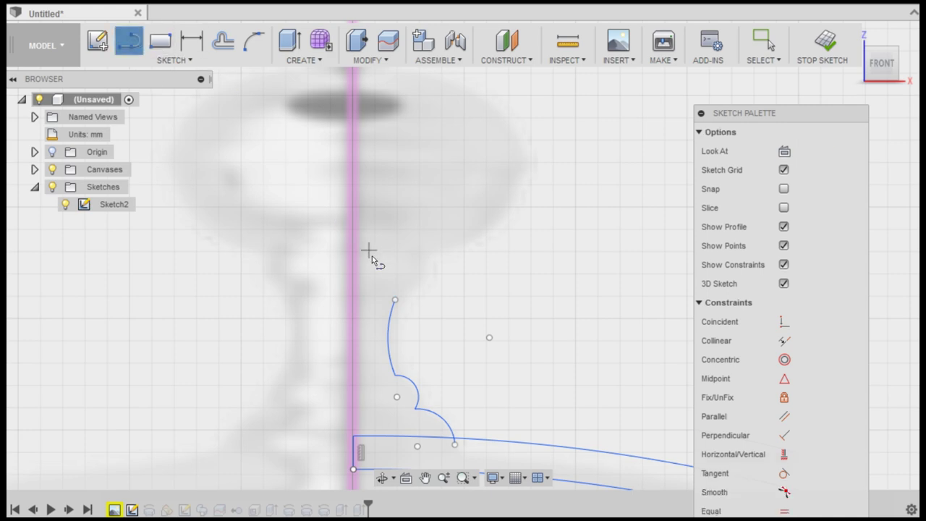
click(408, 286)
drag(407, 286, 384, 248)
key(Escape)
click(174, 60)
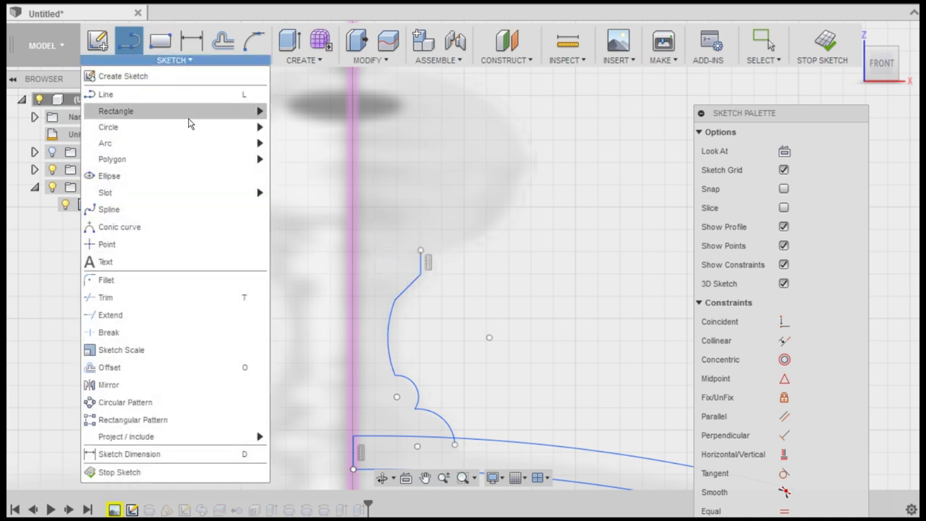
mouse_move(174, 143)
click(318, 144)
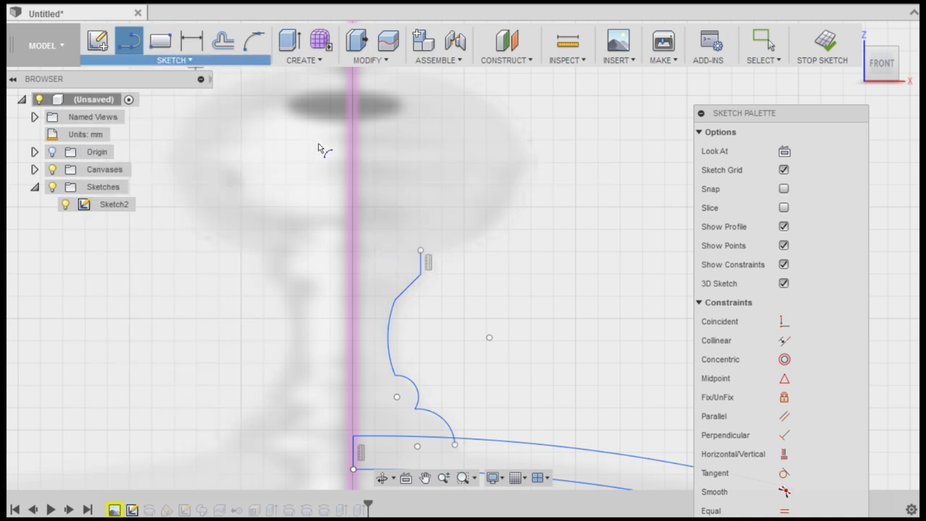
click(421, 253)
click(520, 182)
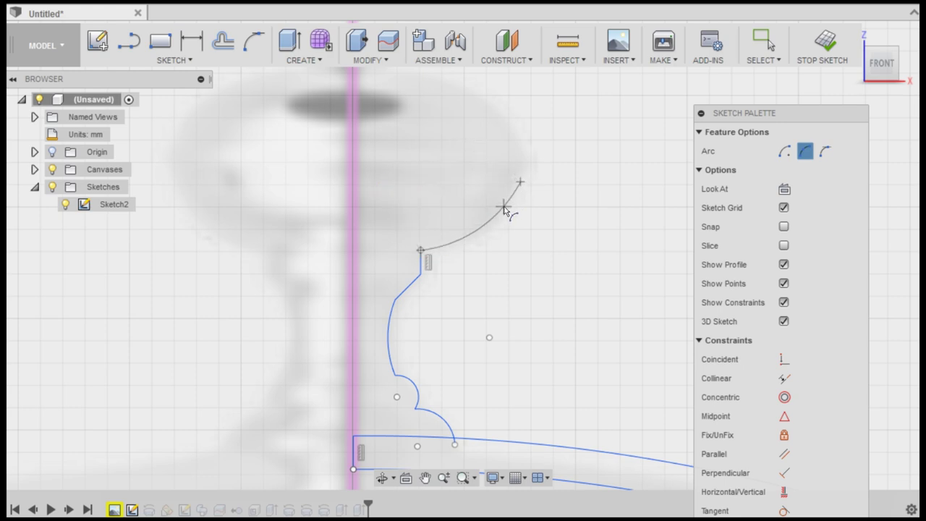
click(504, 208)
middle_drag(525, 230, 551, 249)
Draw the domed arcs from the profile's open outer end toward the axis.
click(551, 239)
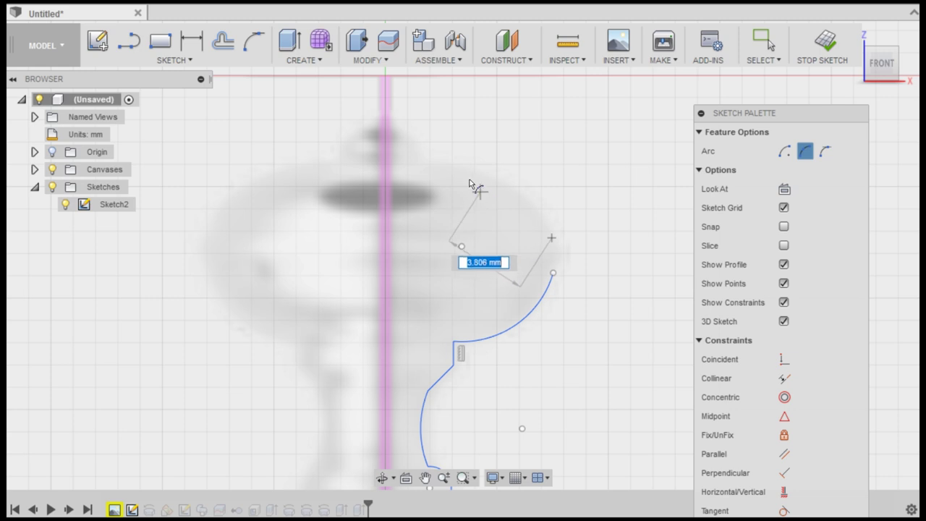
click(412, 162)
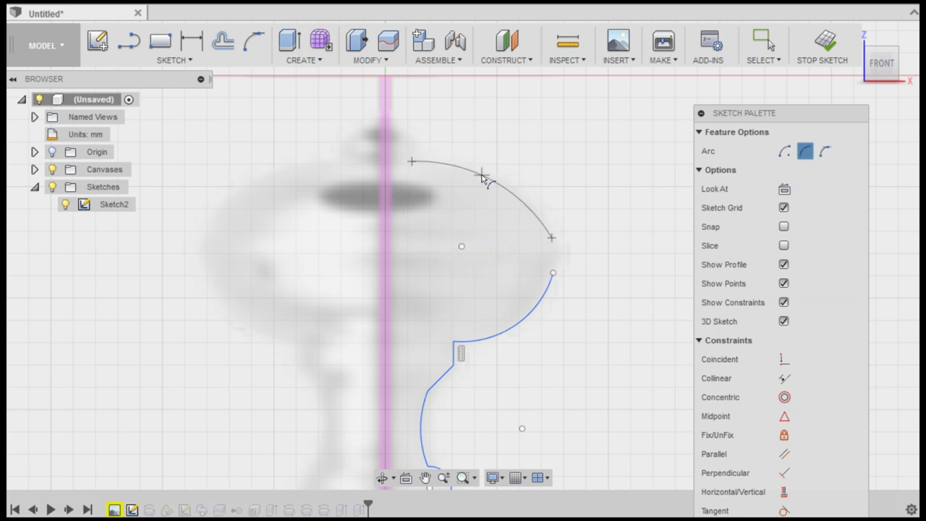
click(552, 239)
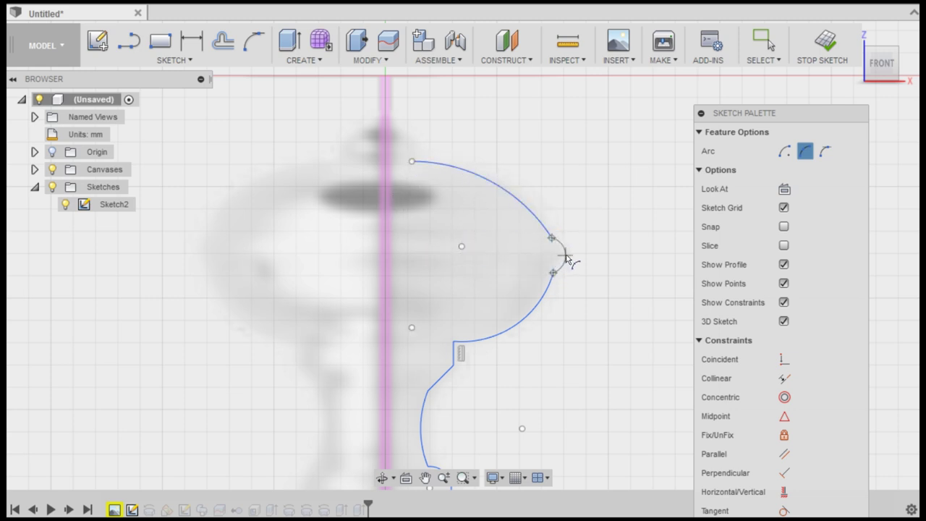
click(395, 139)
click(420, 149)
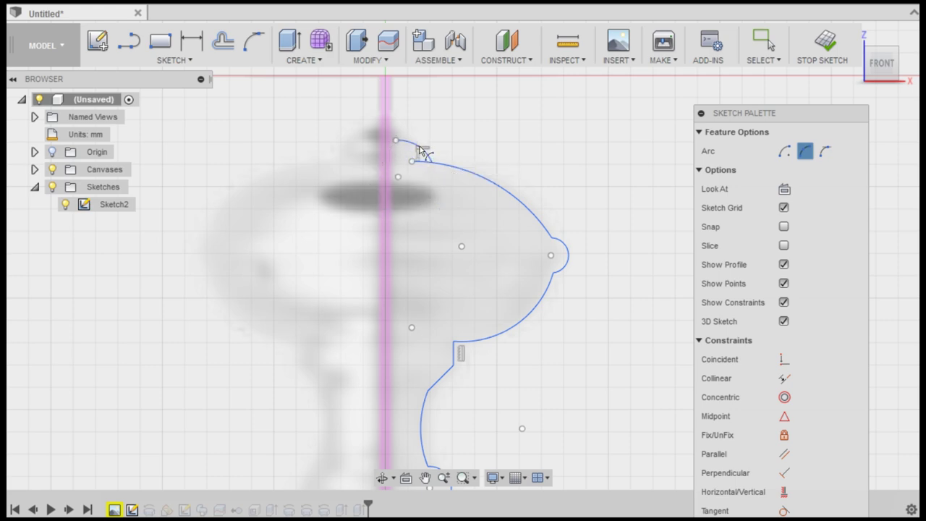
click(173, 60)
Place a 1.5 mm circle on the axis and draw a line down the axis to the lid base.
click(322, 126)
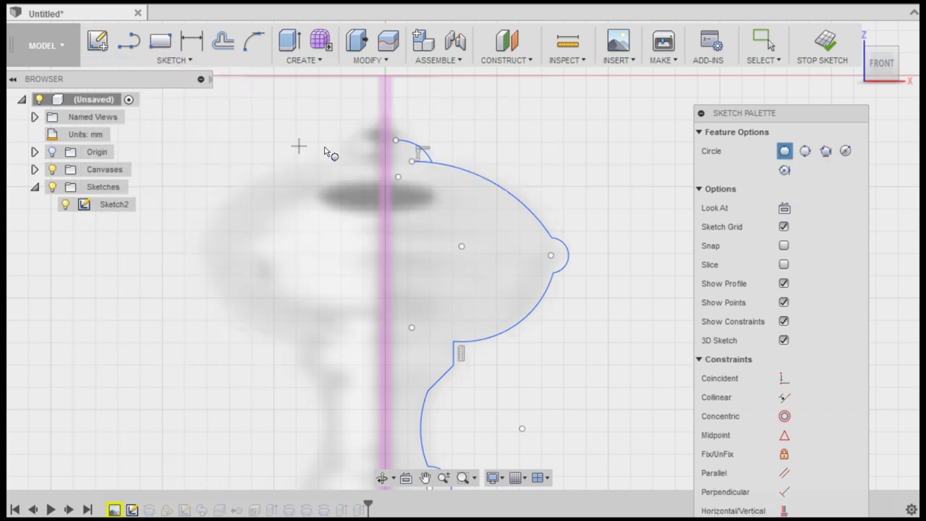
scroll(350, 144, up, 3)
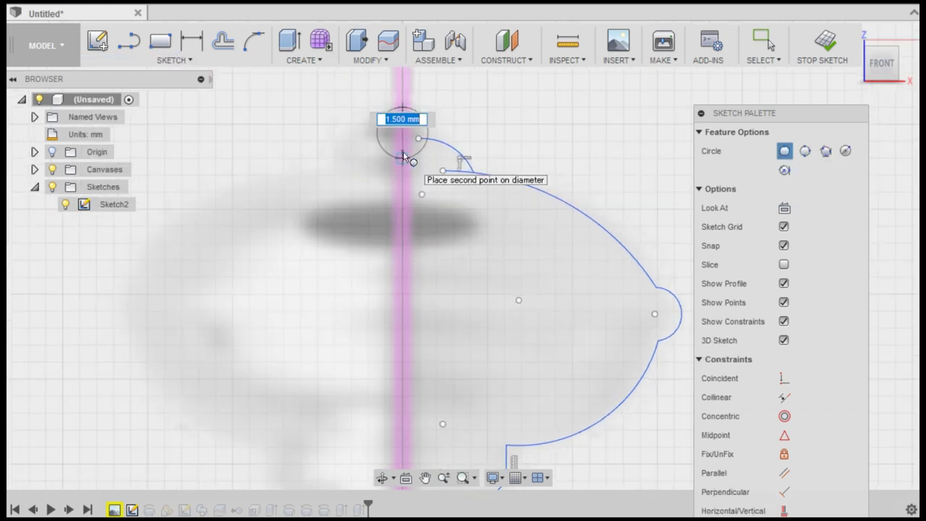
key(Return)
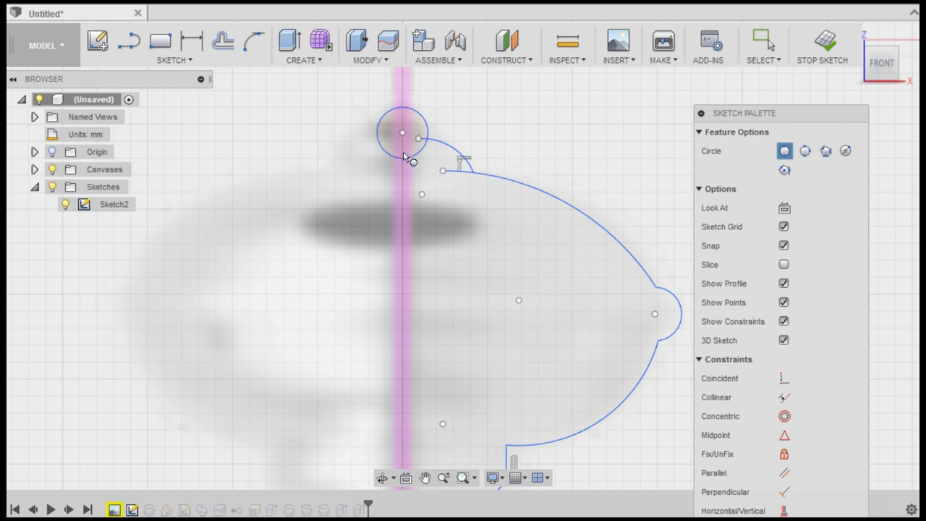
click(127, 36)
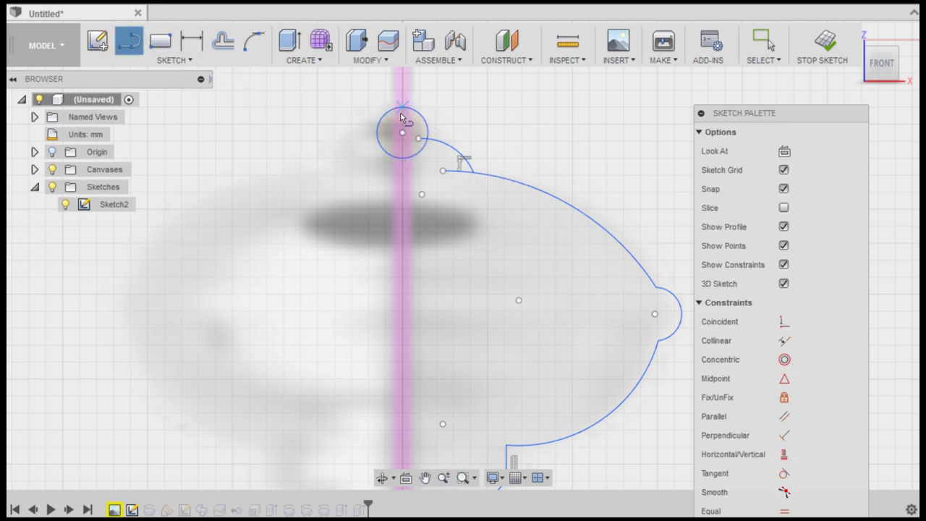
click(403, 113)
scroll(394, 398, up, 3)
scroll(385, 311, up, 2)
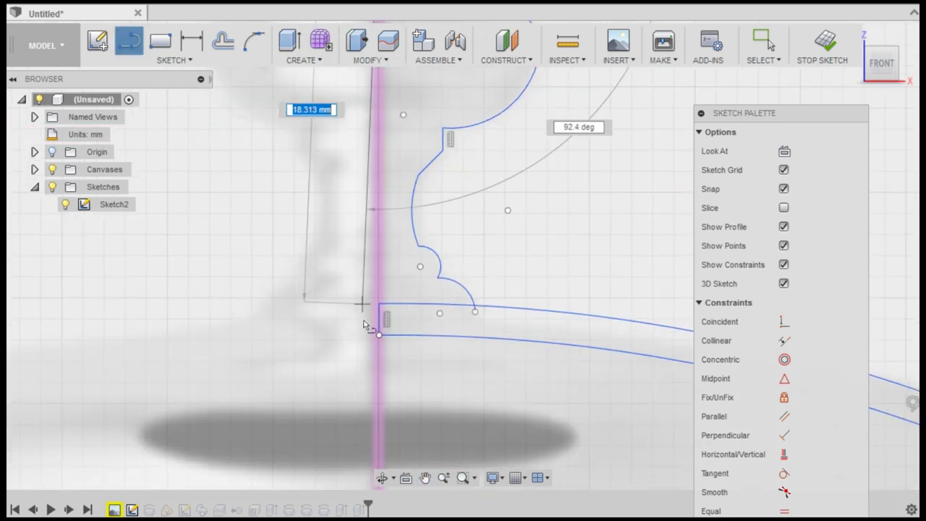
double_click(382, 303)
scroll(362, 290, down, 4)
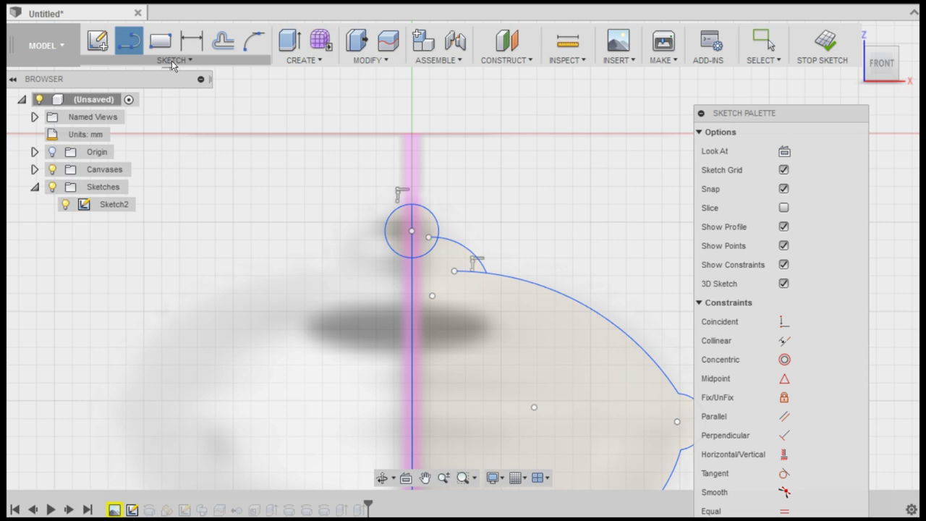
Trim the circle's left half, leftover arc stubs and the extra line segment, leaving a semicircular cap.
click(172, 60)
click(235, 299)
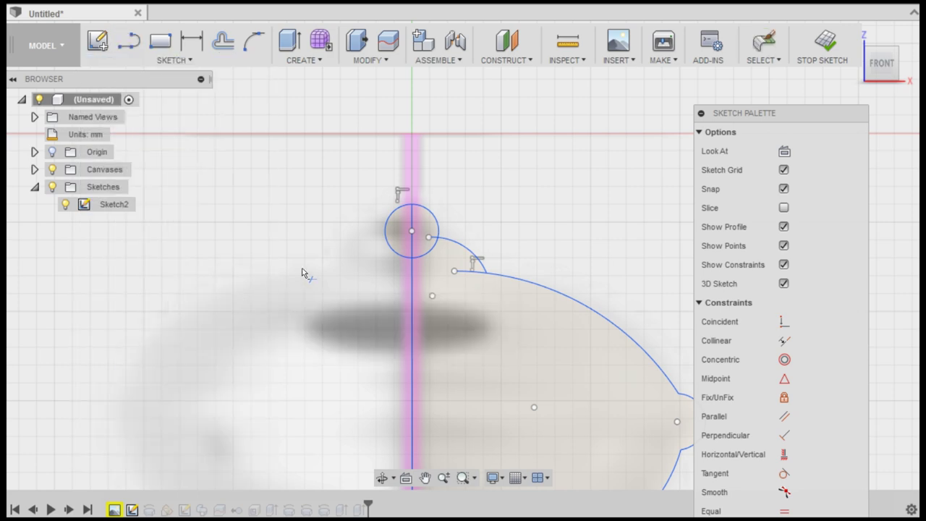
scroll(362, 239, up, 2)
click(399, 227)
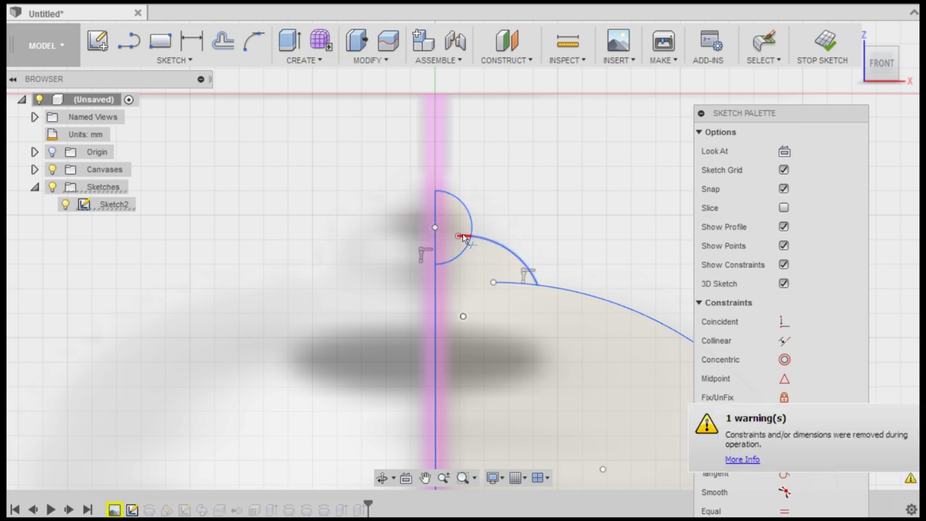
click(463, 238)
click(461, 253)
click(511, 283)
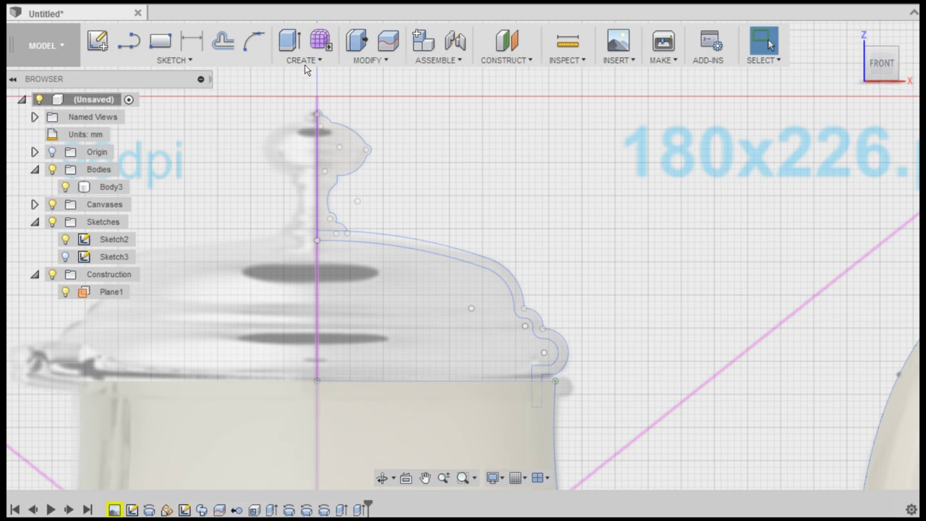
Revolve the lid outline and small slot profile 360° about the vertical centre line into Body4.
click(305, 65)
click(307, 110)
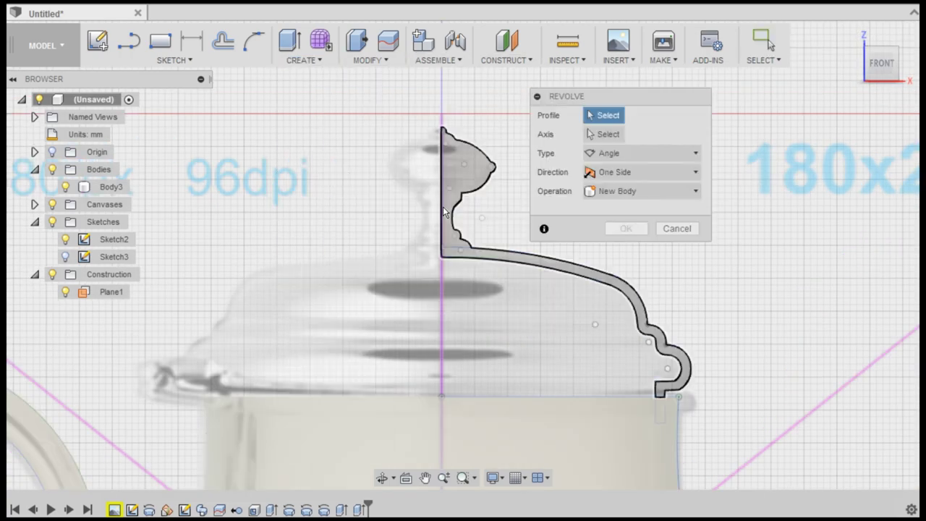
click(445, 212)
click(666, 354)
scroll(683, 351, up, 5)
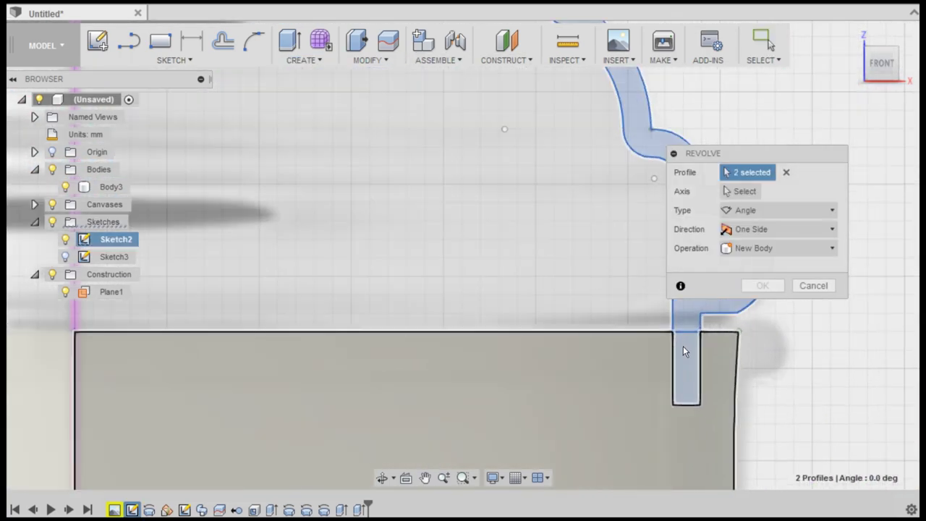
scroll(683, 346, down, 3)
scroll(652, 318, down, 3)
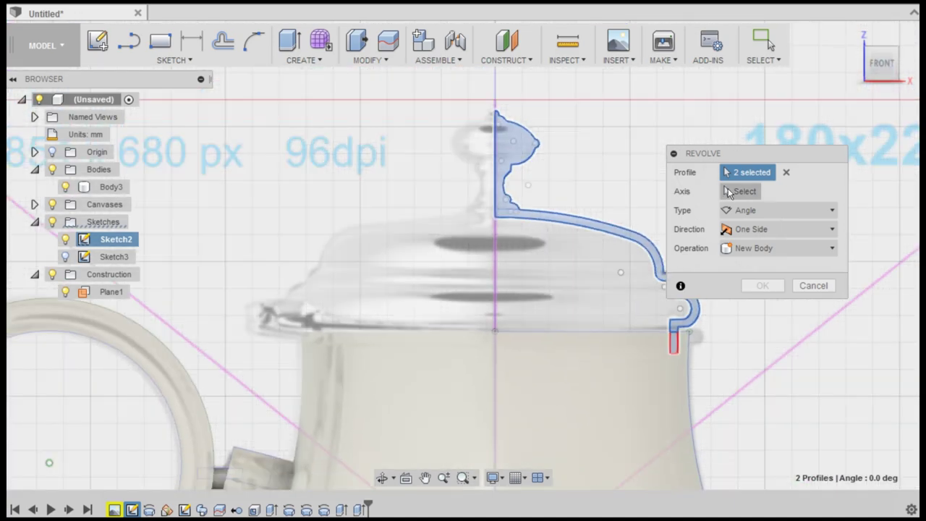
click(496, 153)
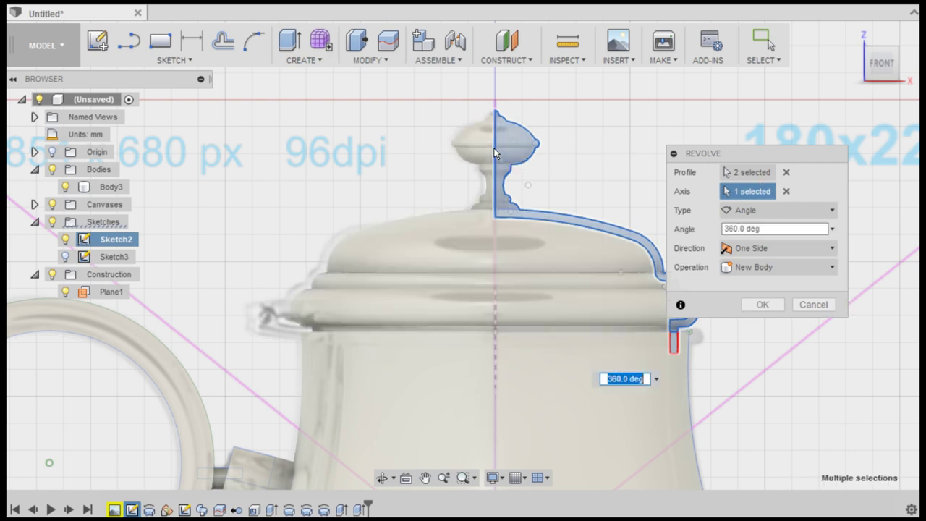
click(761, 305)
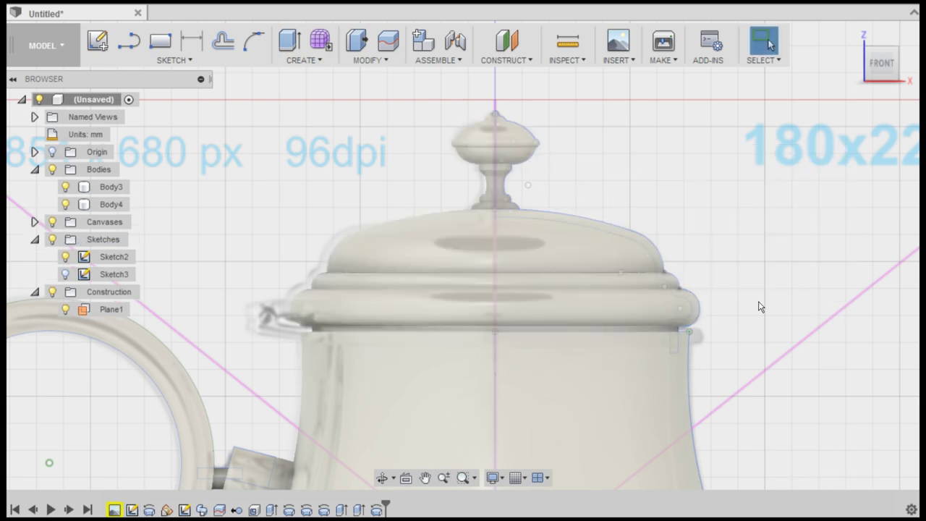
scroll(687, 239, down, 2)
Start a section analysis cutting through the teapot's middle plane.
scroll(707, 230, down, 2)
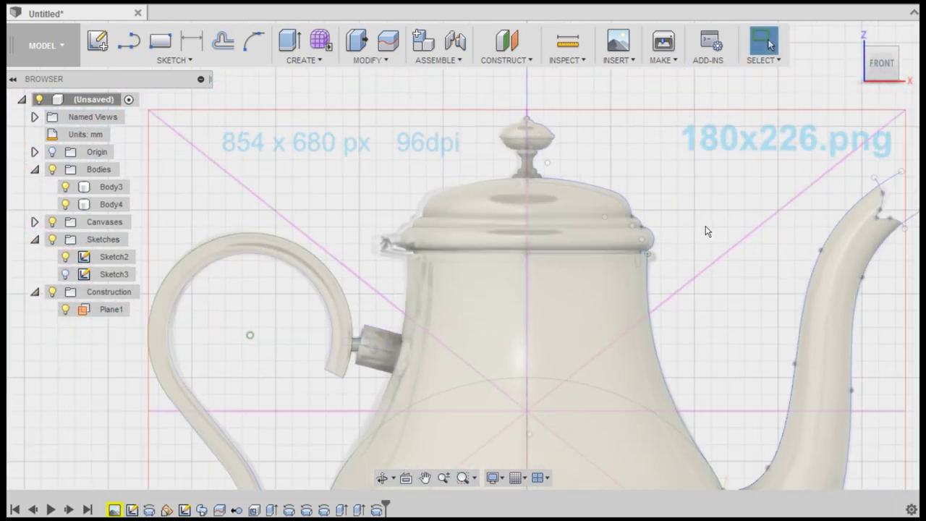
click(582, 60)
click(590, 182)
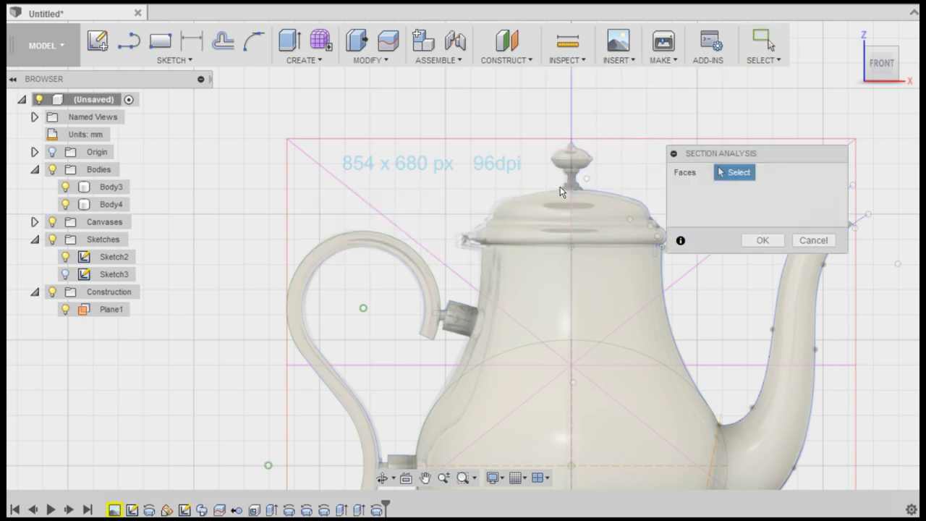
middle_drag(615, 311, 481, 181)
scroll(456, 402, down, 1)
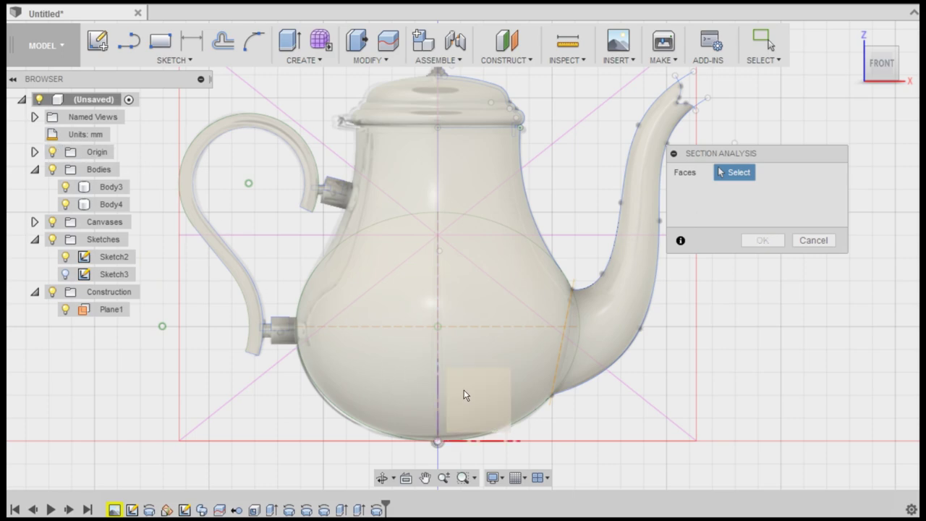
click(466, 391)
scroll(505, 166, up, 2)
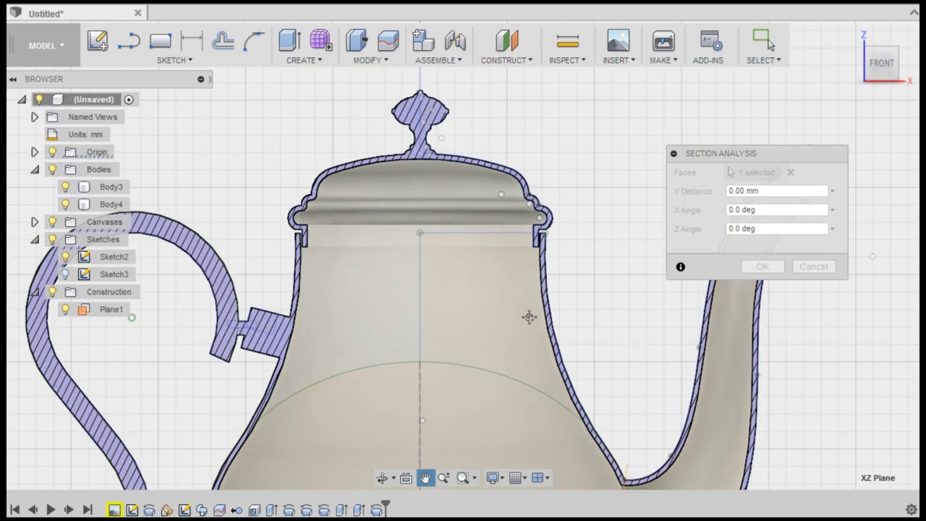
scroll(529, 317, up, 3)
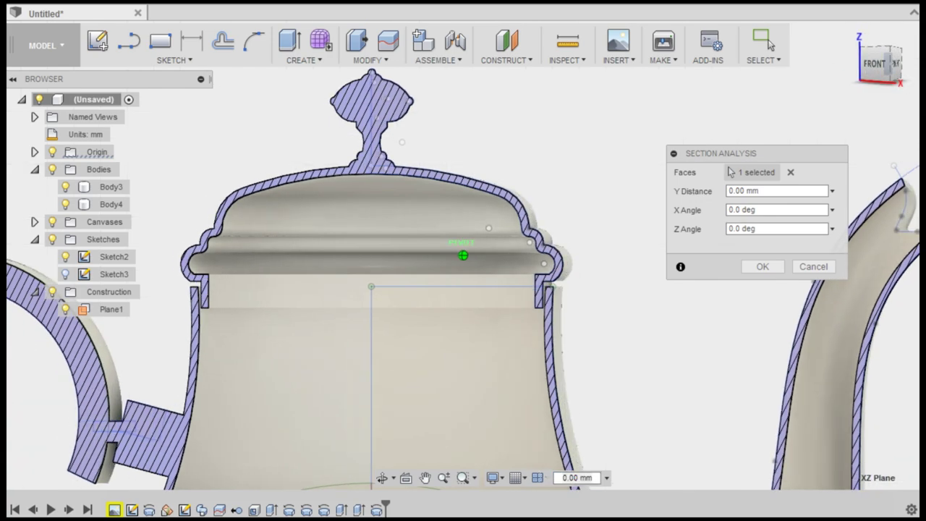
Orbit to inspect the hatched lid section, confirm it, fit the teapot and hide the cut.
mouse_move(463, 254)
shift+middle_down()
mouse_move(405, 254)
mouse_move(507, 255)
mouse_move(507, 217)
shift+middle_up()
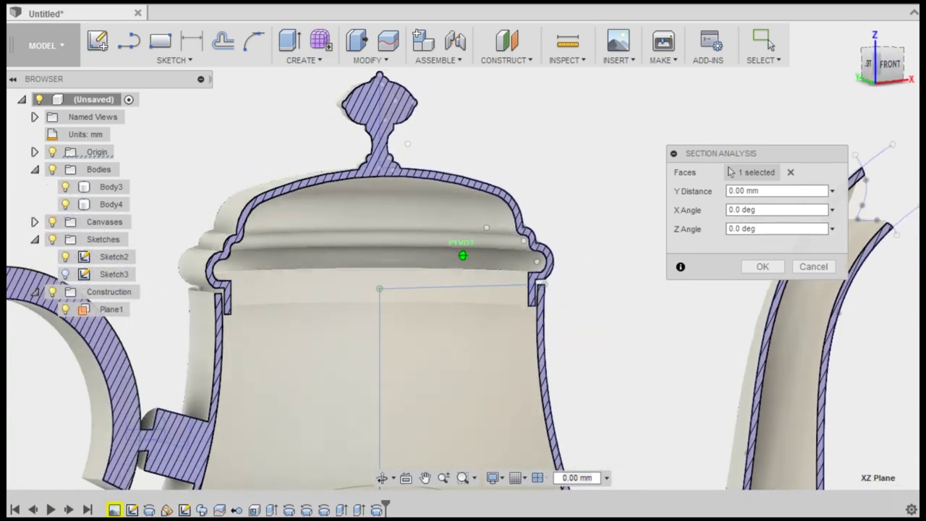
shift+middle_drag(730, 171, 753, 253)
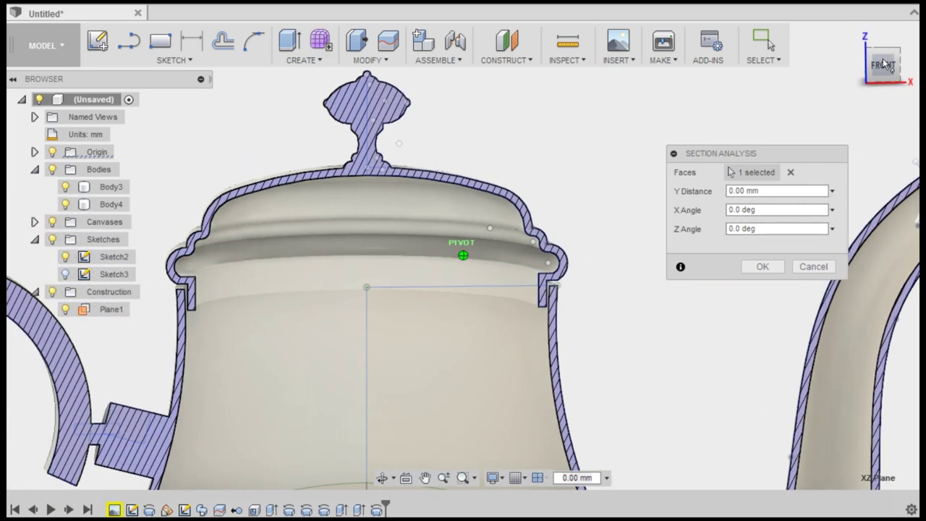
click(763, 266)
key(F6)
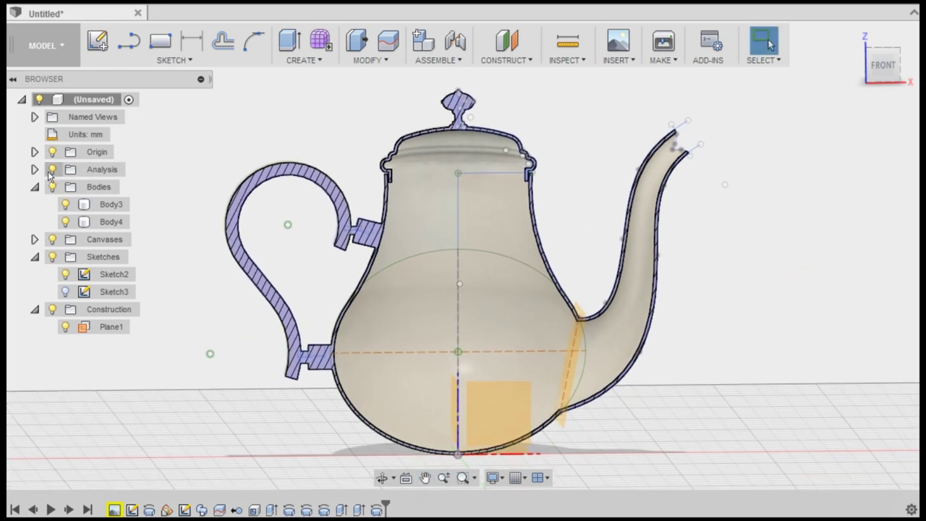
click(51, 171)
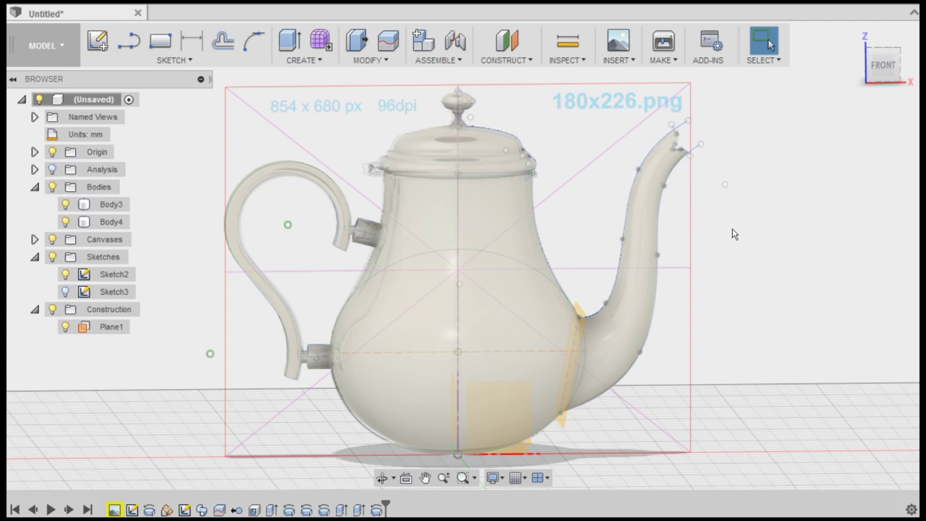